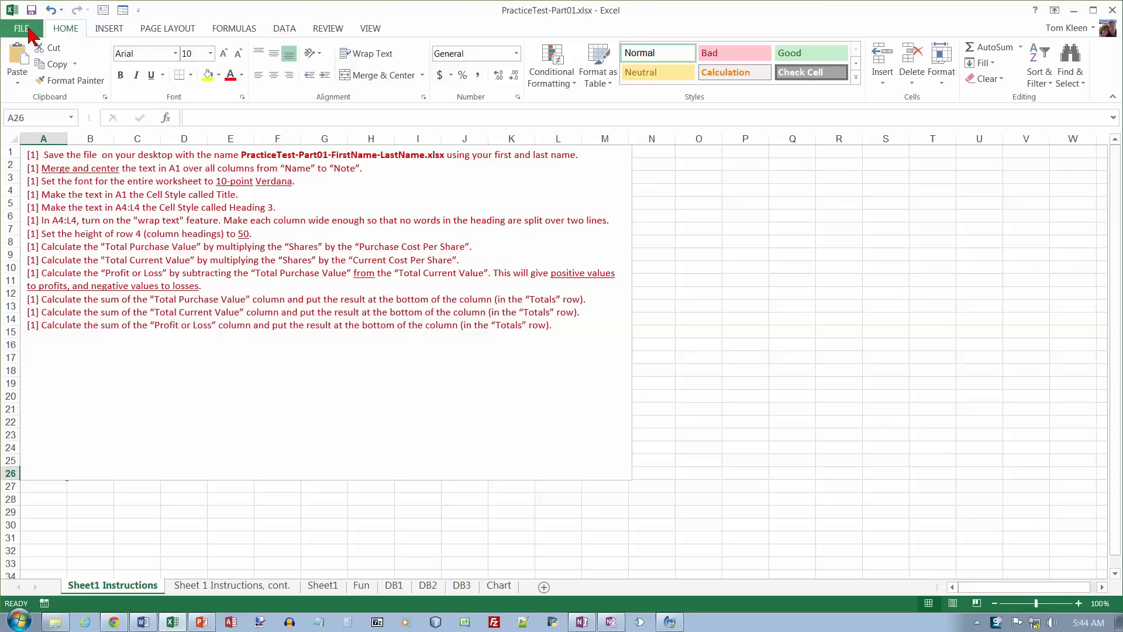
Save the workbook to the Desktop as PracticeTest-Part01 followed by the student's first and last name, separated by hyphens.
left_click(23, 29)
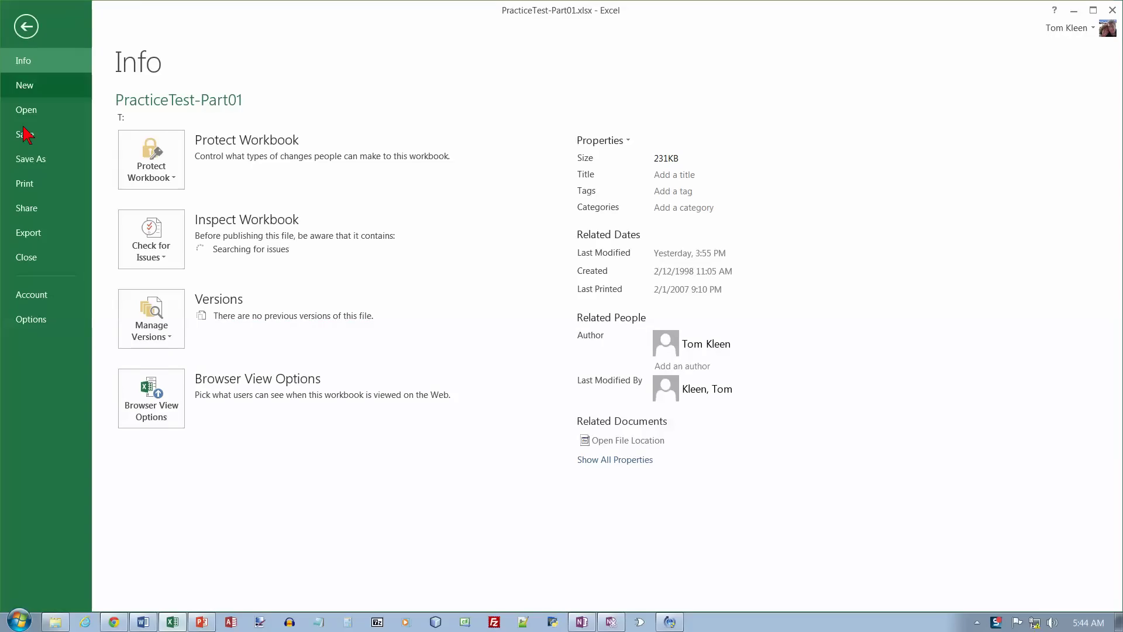
left_click(32, 159)
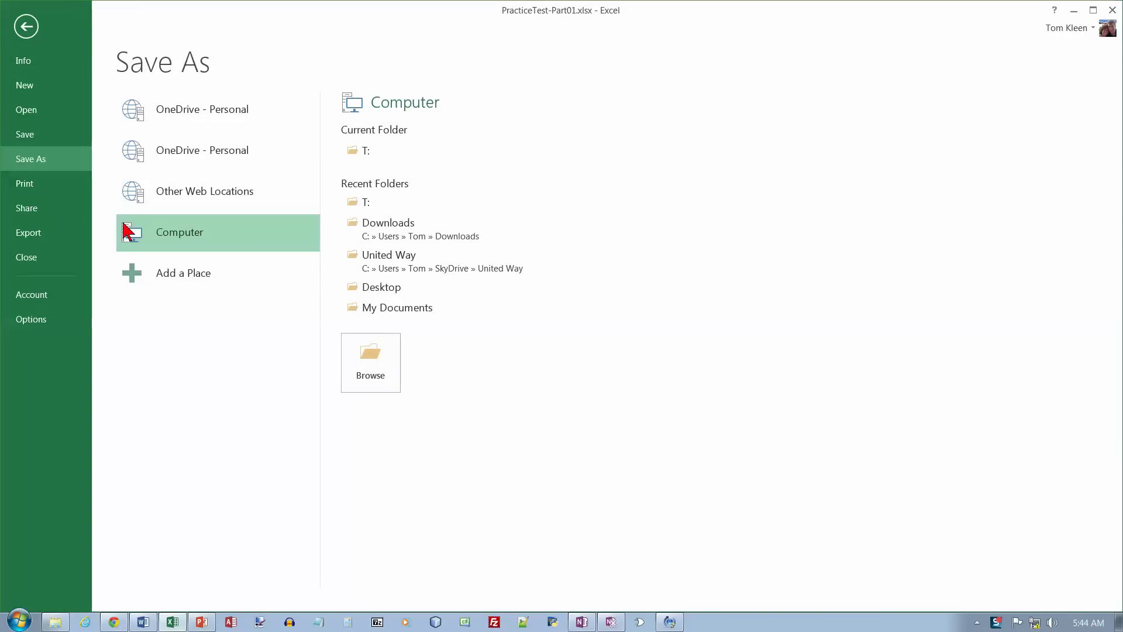
left_click(383, 288)
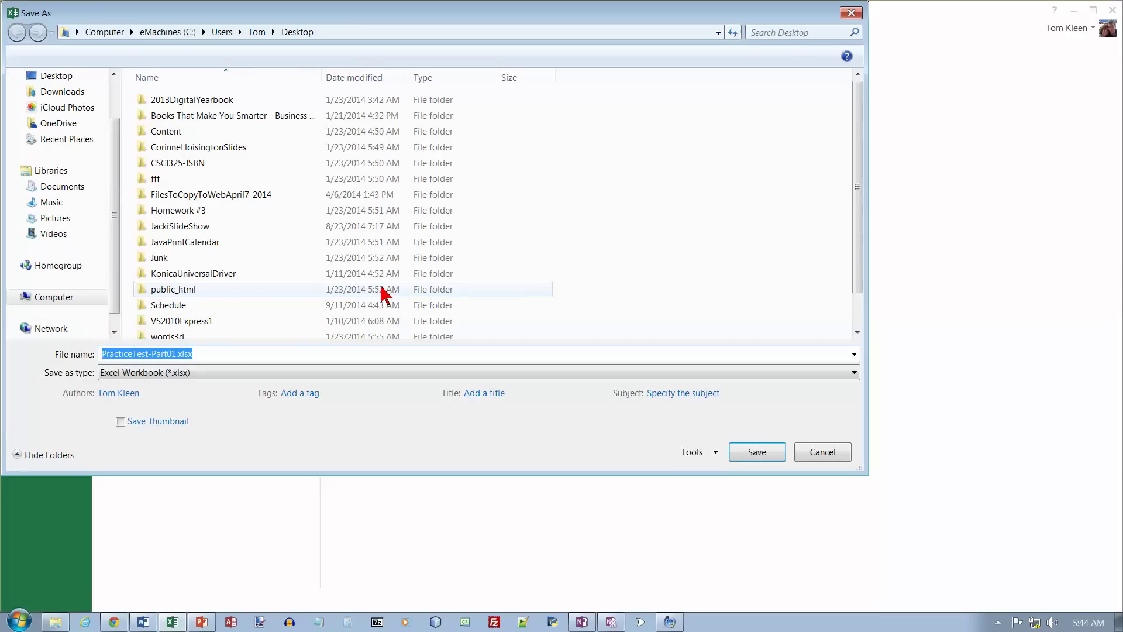
left_click(183, 355)
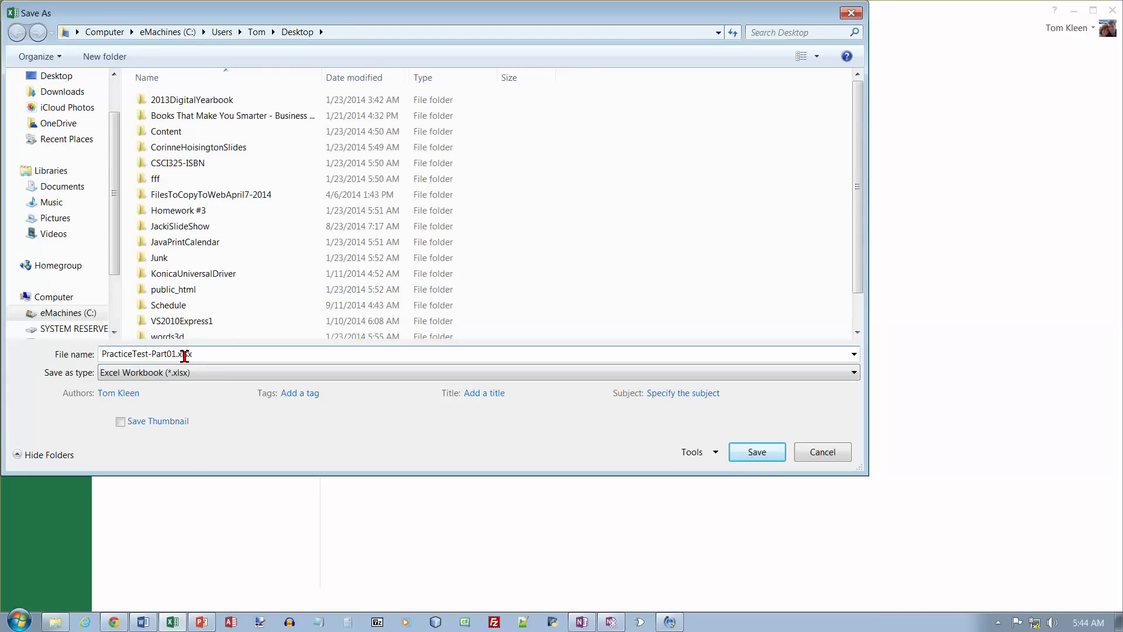
left_click(177, 355)
type("-Tom-Kleen")
left_click(763, 454)
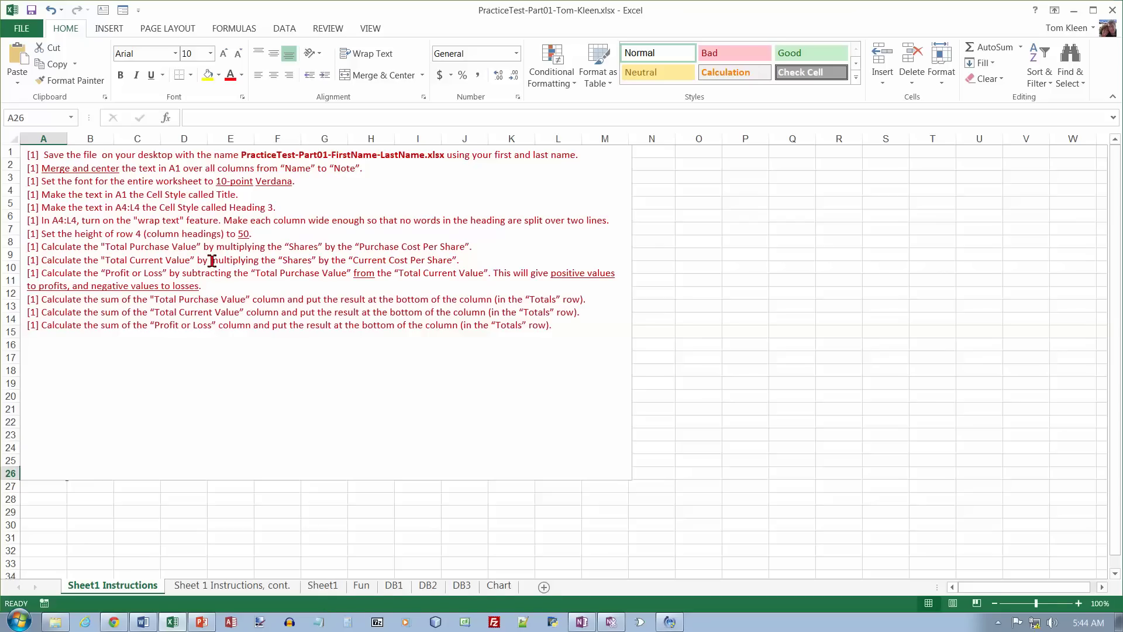
Merge and center the Stock Portfolio title across A1:L1 on Sheet1.
left_click(322, 586)
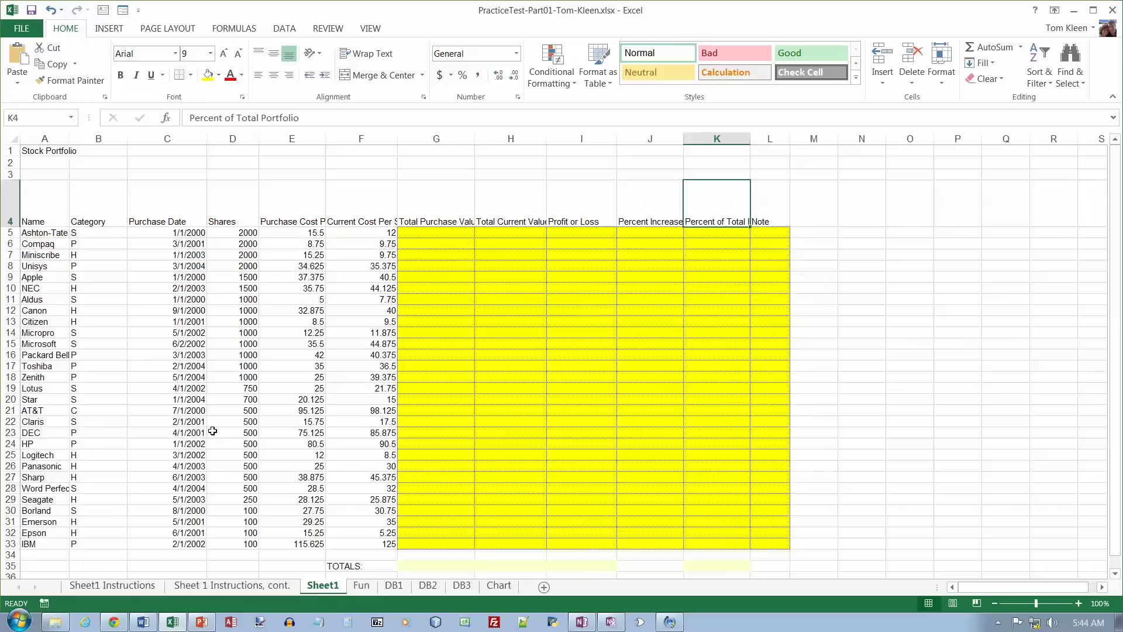
left_click_drag(58, 150, 760, 151)
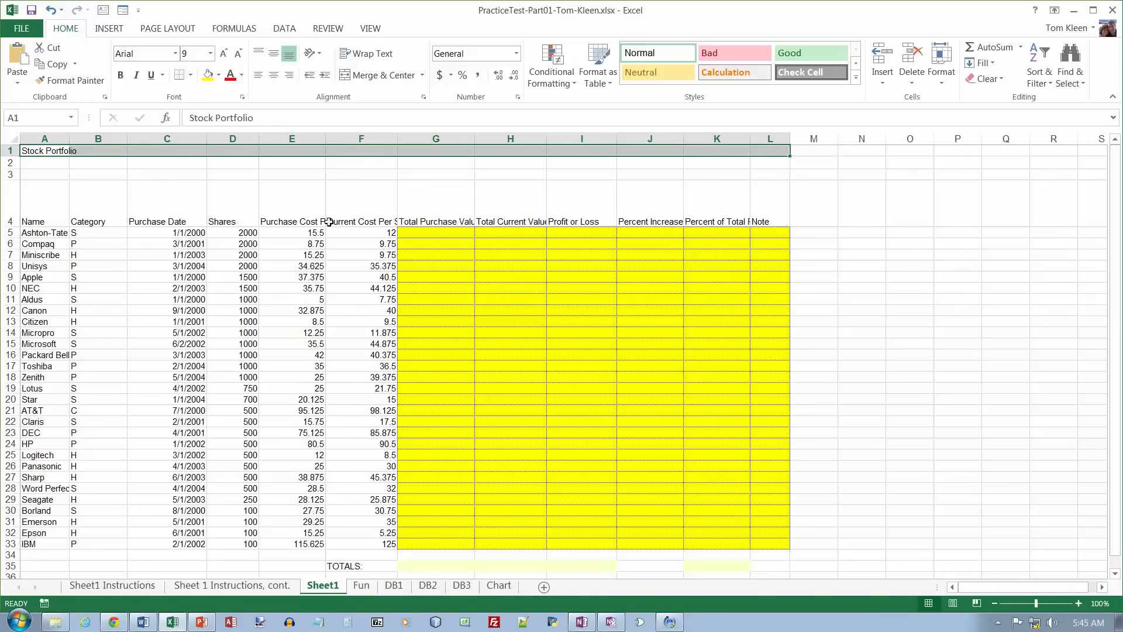
left_click(382, 75)
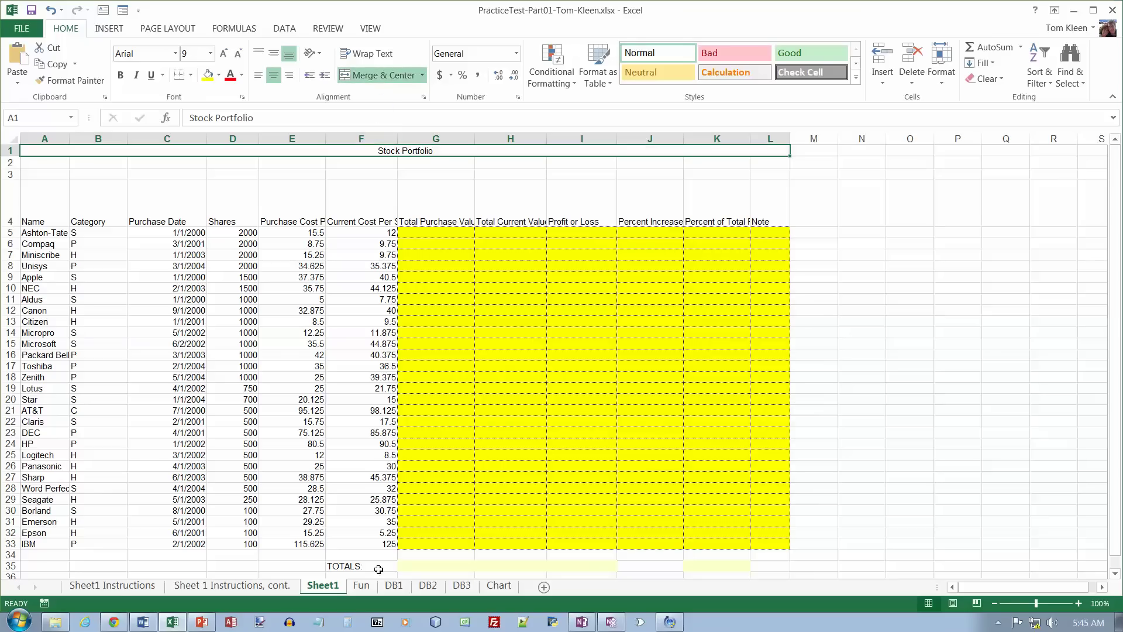
Check the font instruction and set all of Sheet1 to 10-point Verdana.
left_click(113, 585)
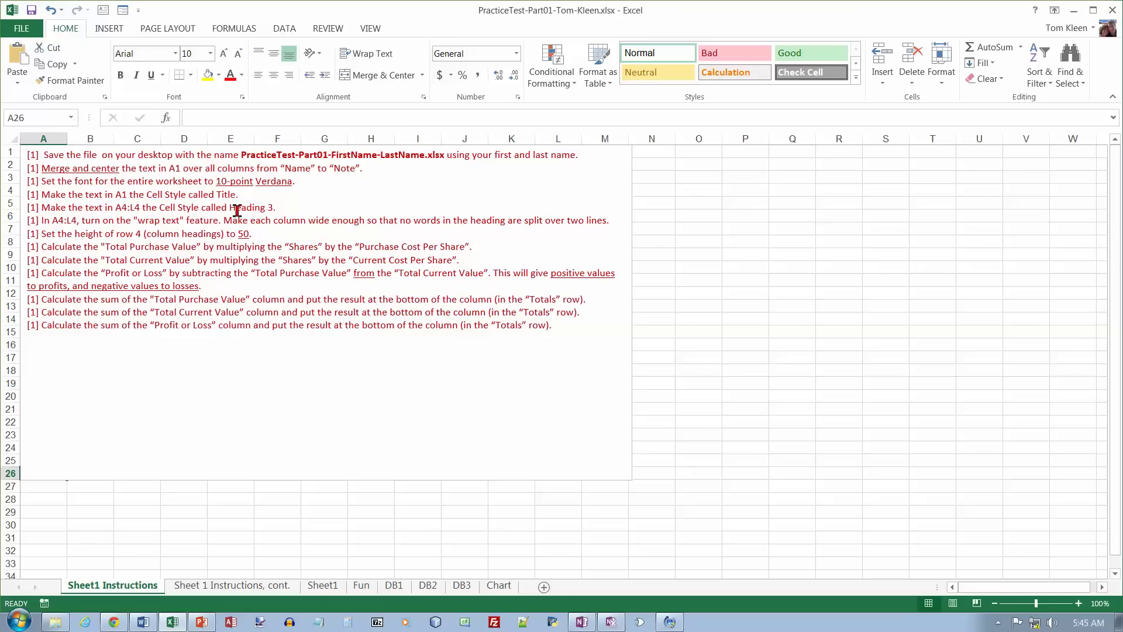
left_click(322, 587)
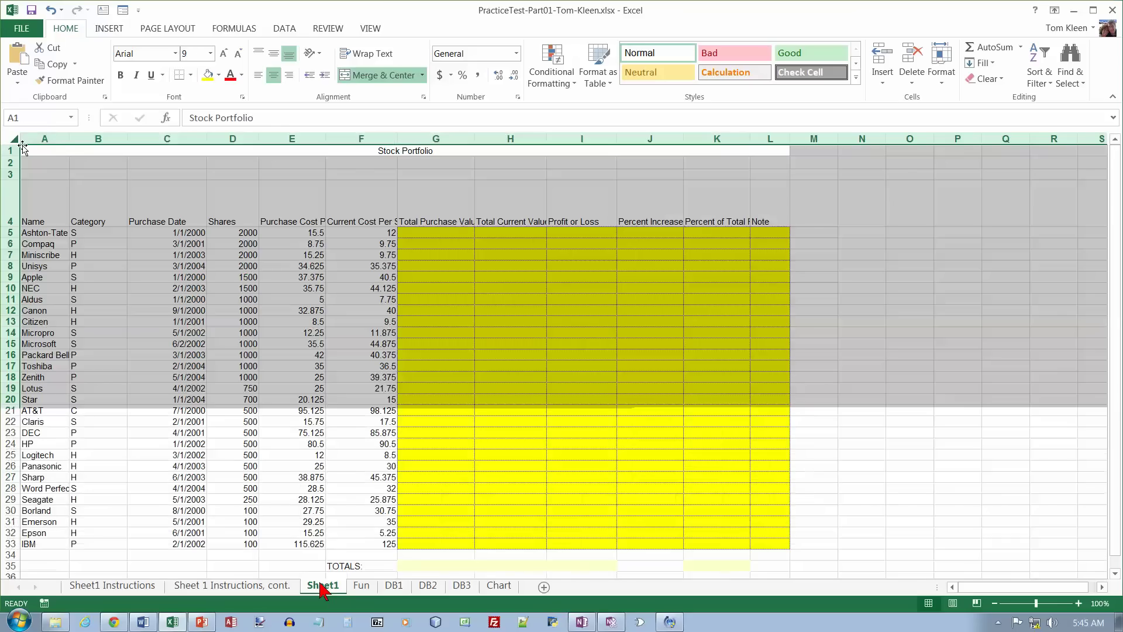
left_click(176, 53)
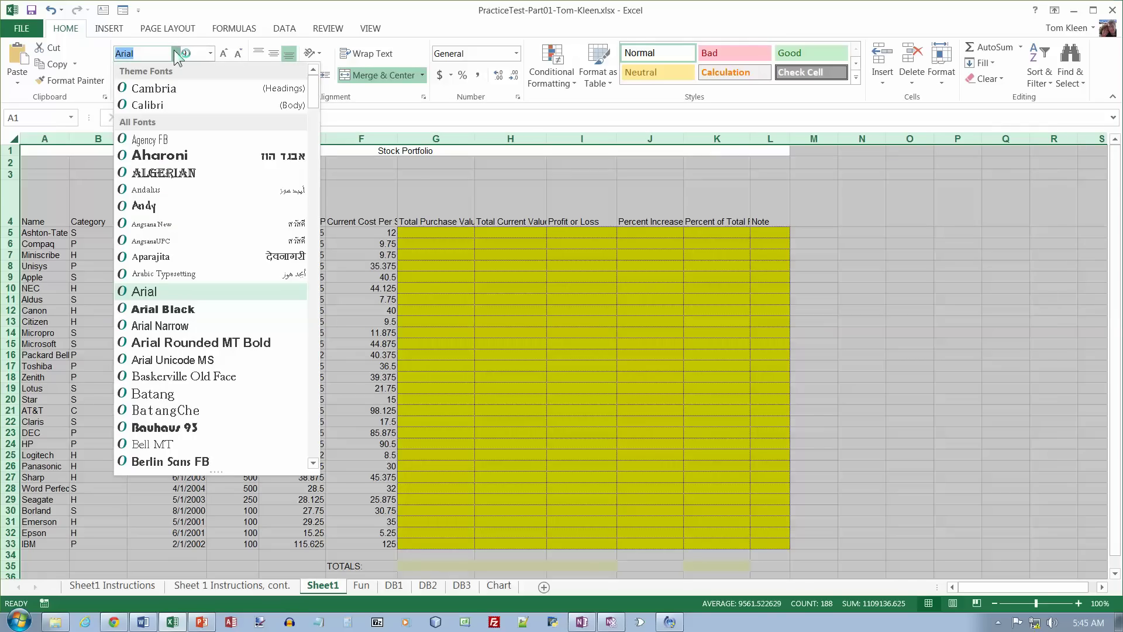
type("Verdana")
key("Tab")
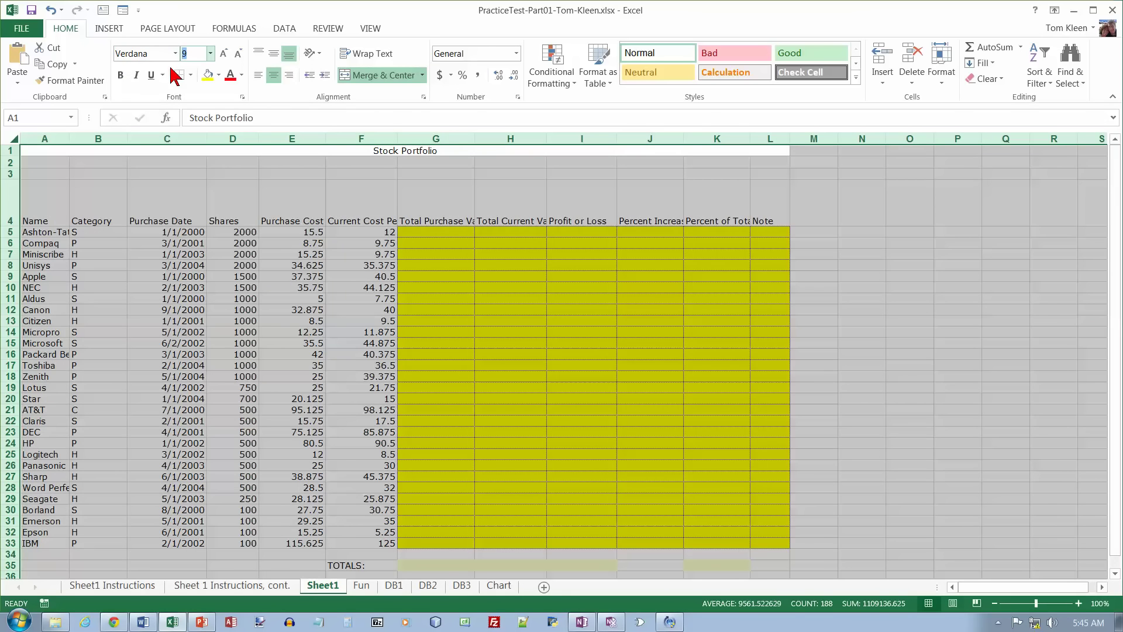
left_click(210, 53)
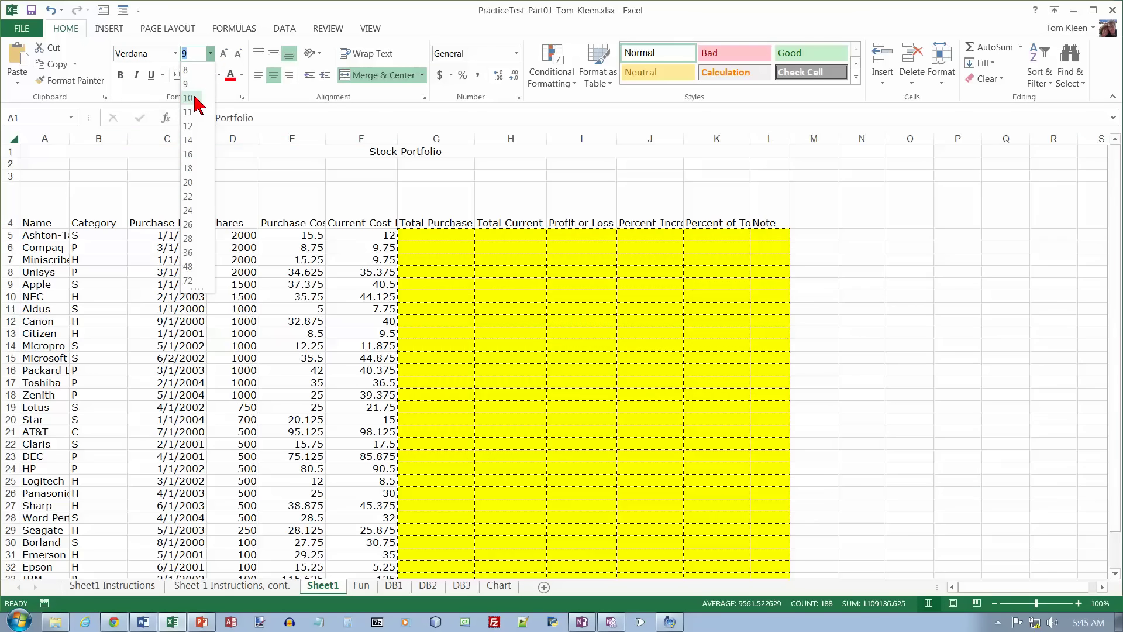
left_click(195, 98)
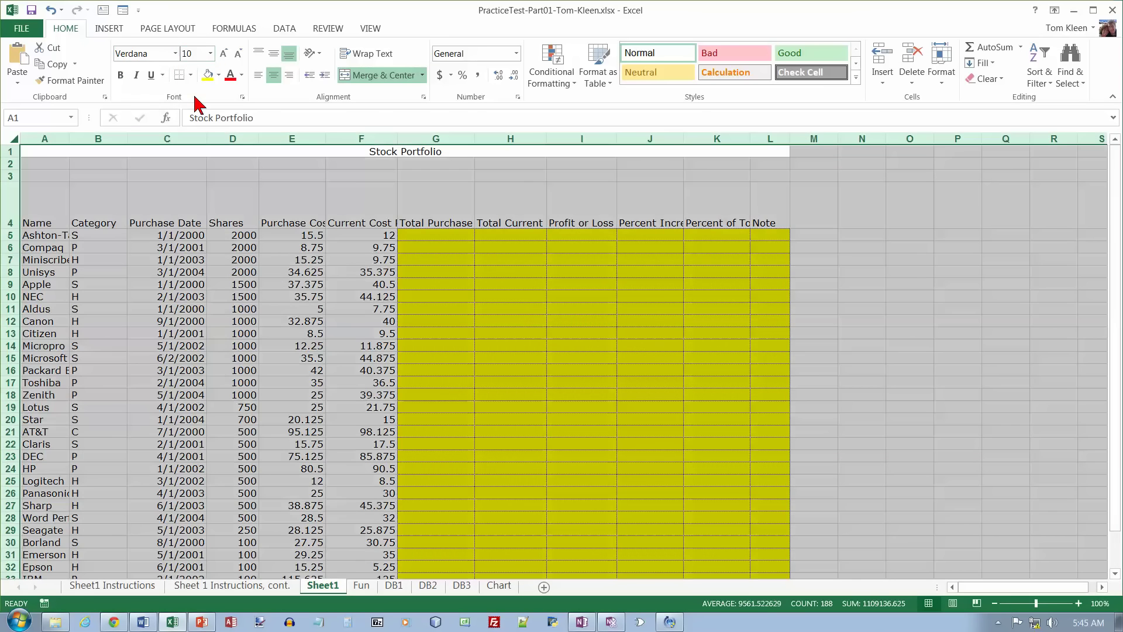
Apply the Title cell style to the Stock Portfolio text in A1.
left_click(149, 155)
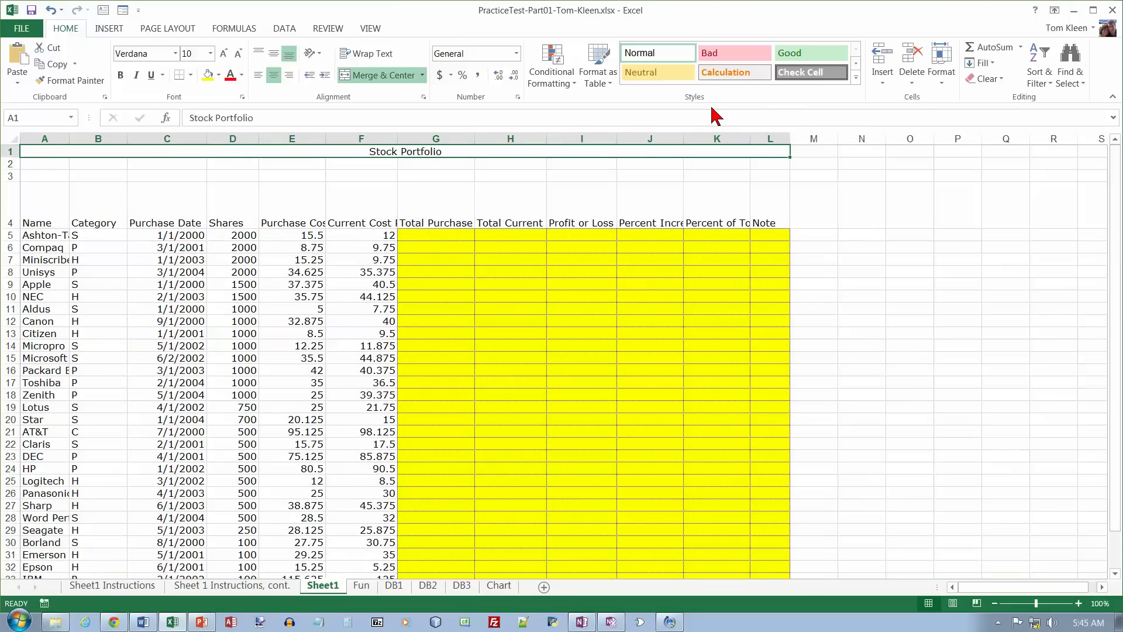
left_click(856, 78)
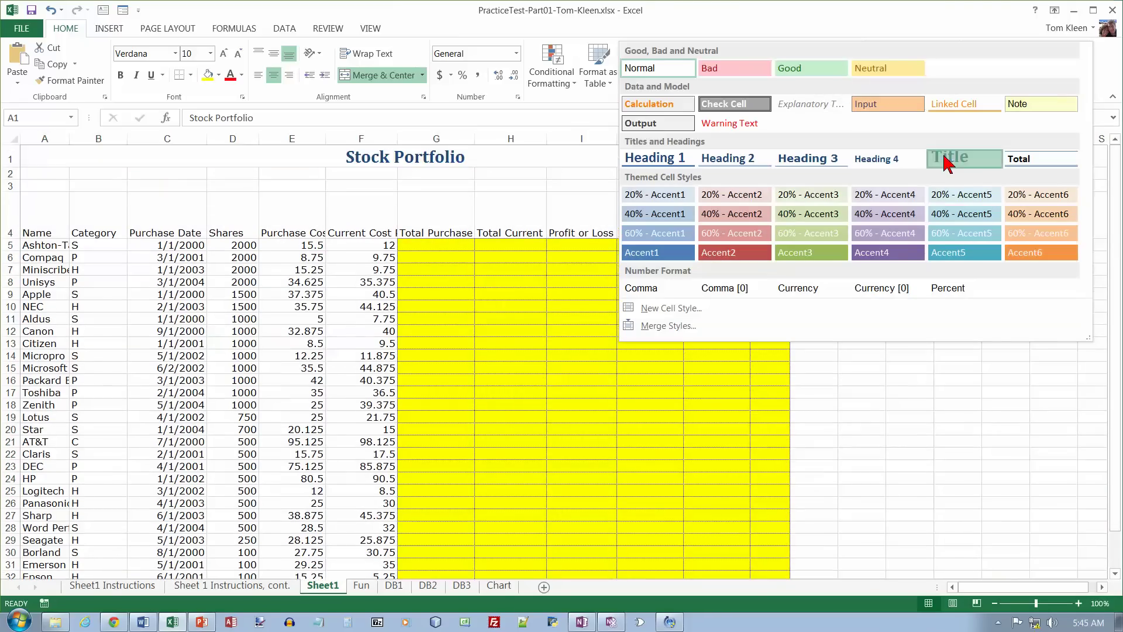
left_click(947, 161)
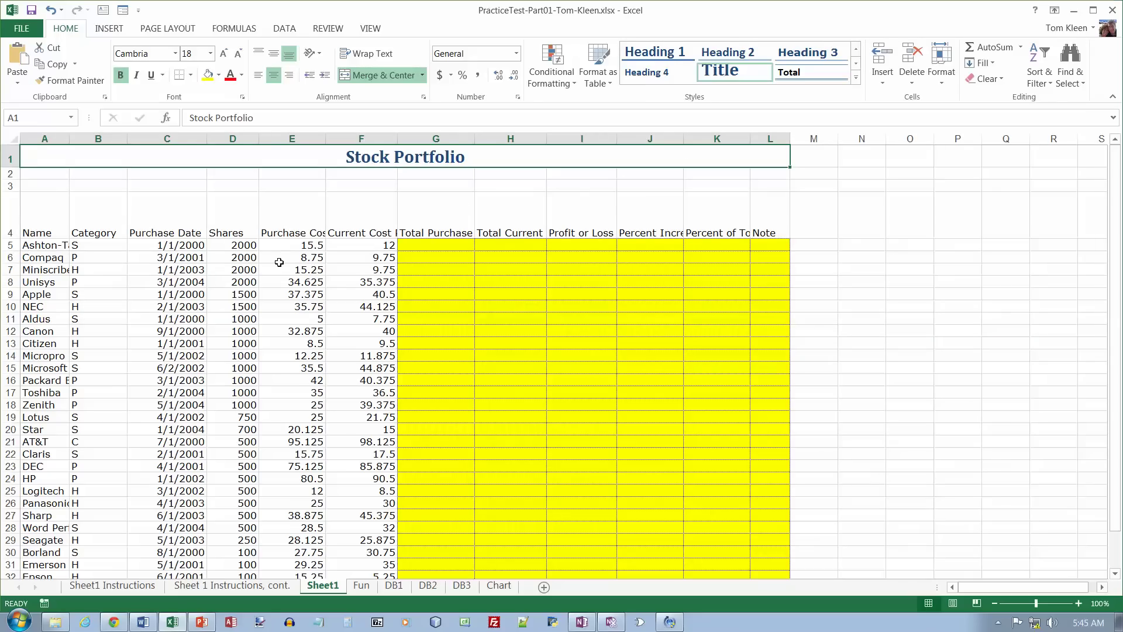
Recolour the first four instruction lines on Sheet1 Instructions black to mark them as completed.
left_click(113, 585)
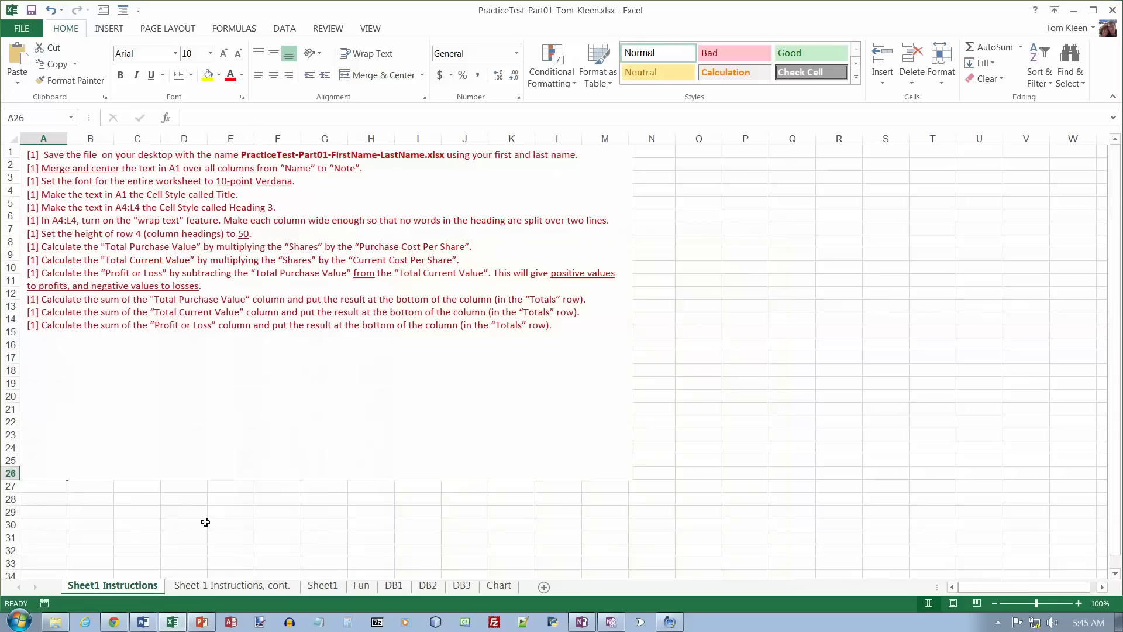
left_click(237, 194)
left_click_drag(232, 195, 110, 180)
left_click_drag(25, 156, 270, 187)
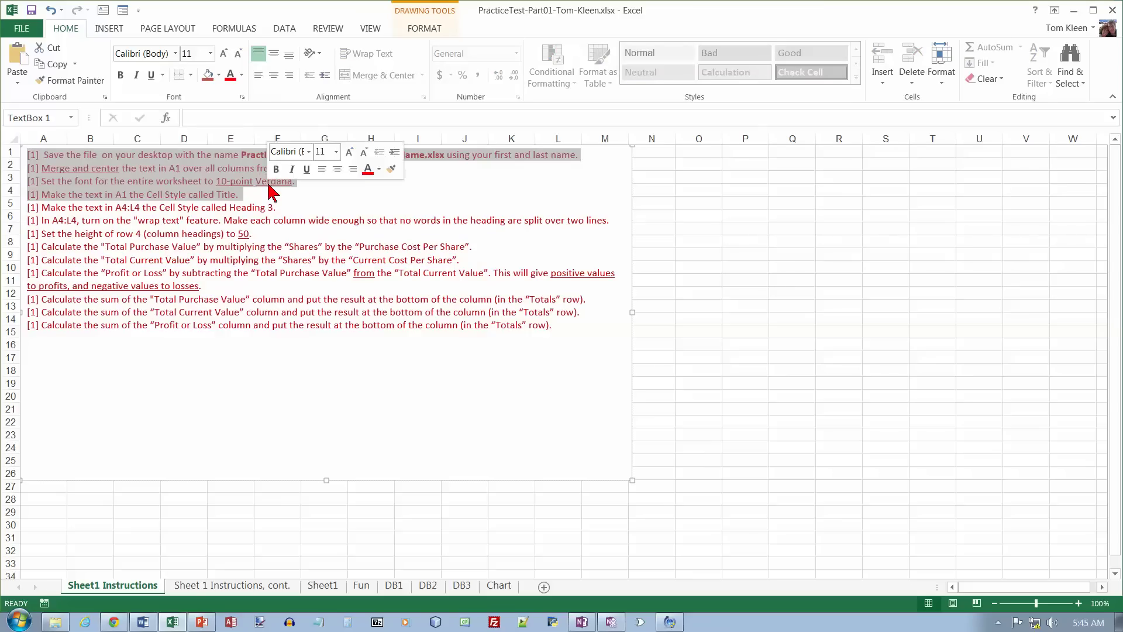
left_click(241, 75)
left_click(234, 92)
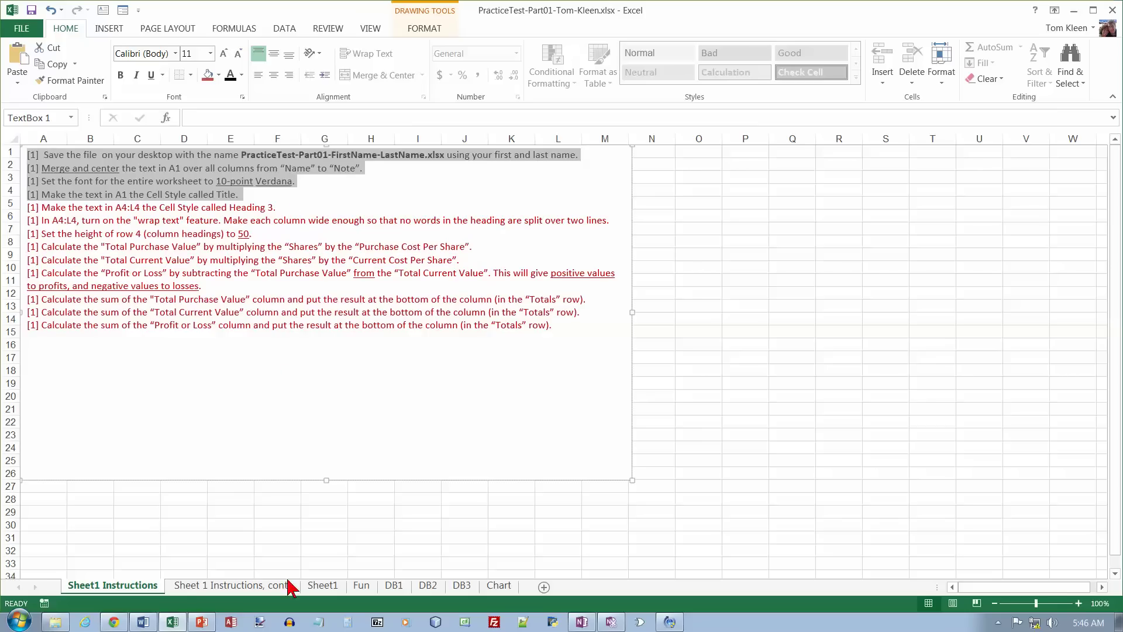
Apply the Heading 3 cell style to the column headings in A4:L4 on Sheet1.
left_click(322, 586)
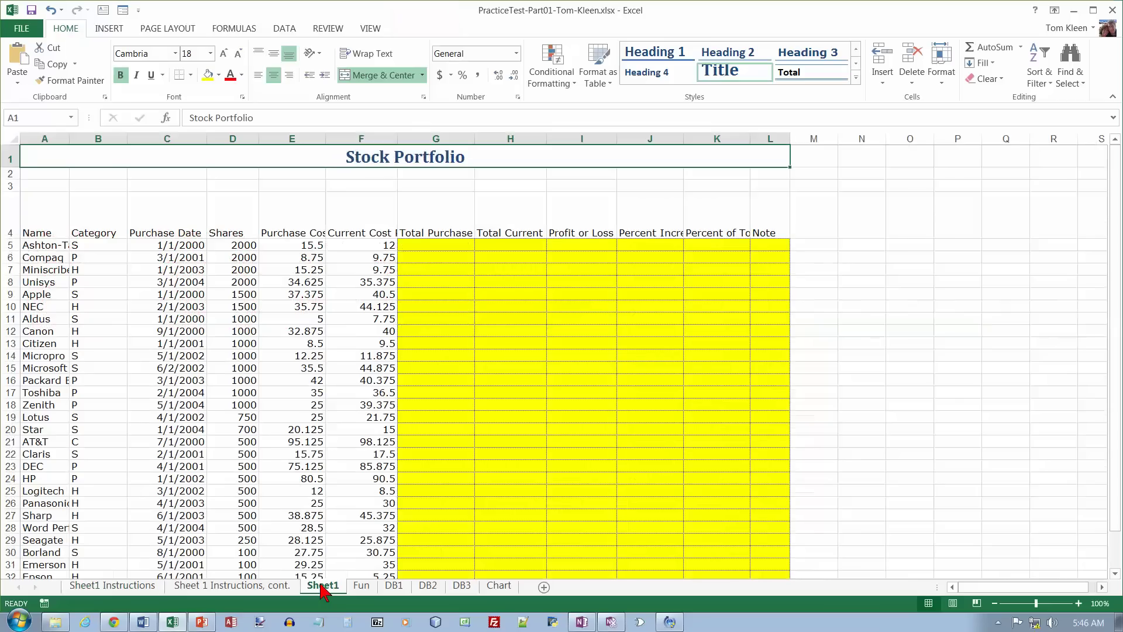
left_click_drag(45, 220, 778, 220)
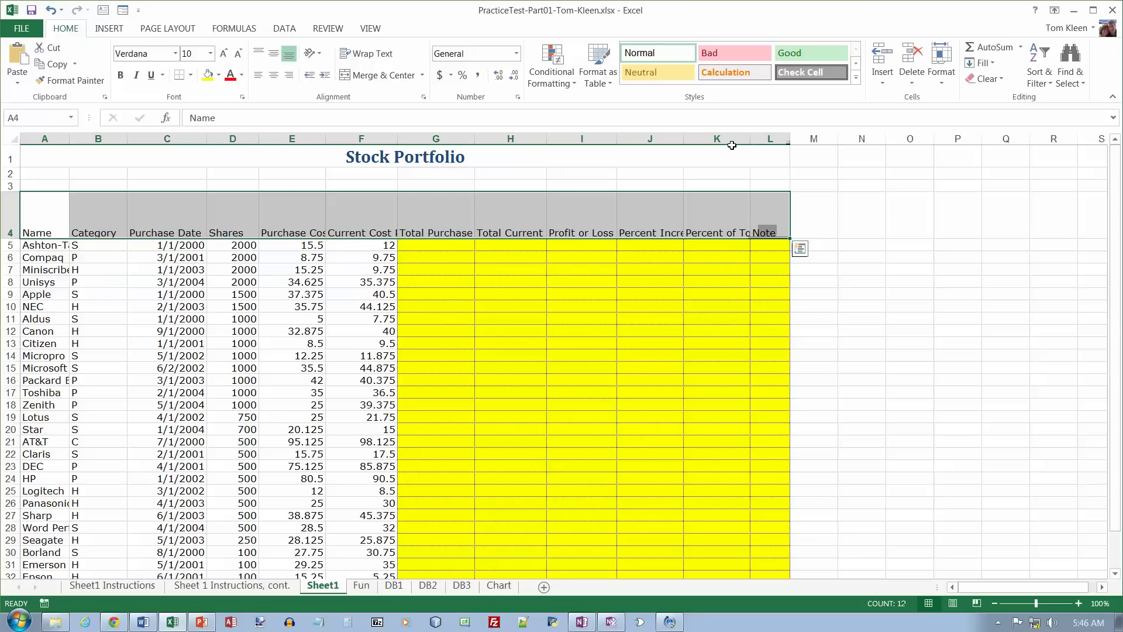
left_click(856, 77)
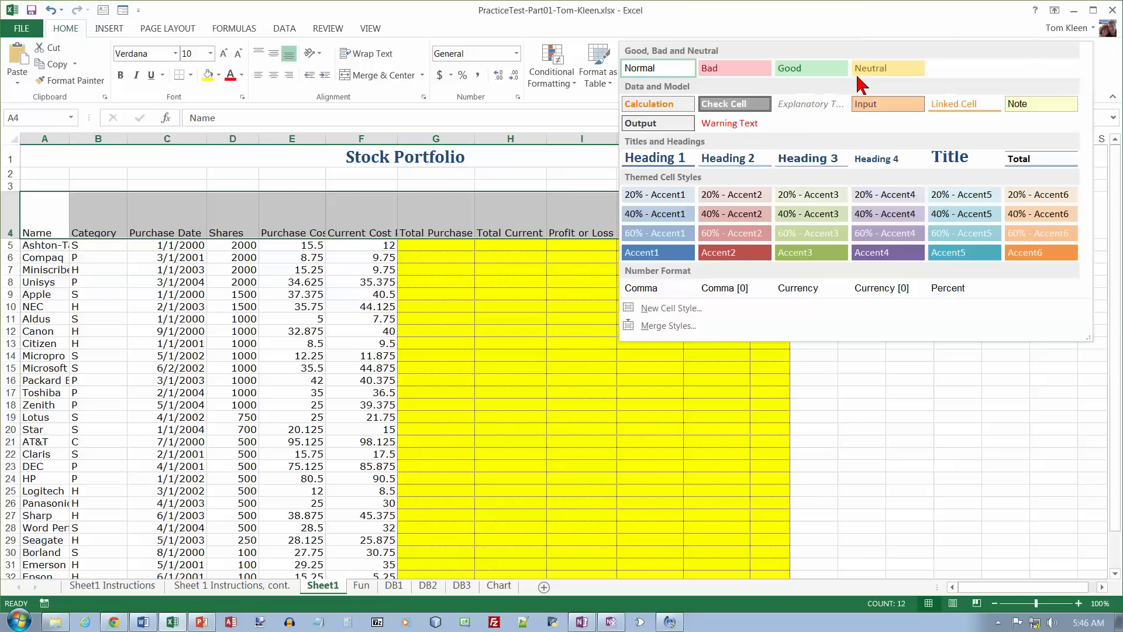
left_click(832, 158)
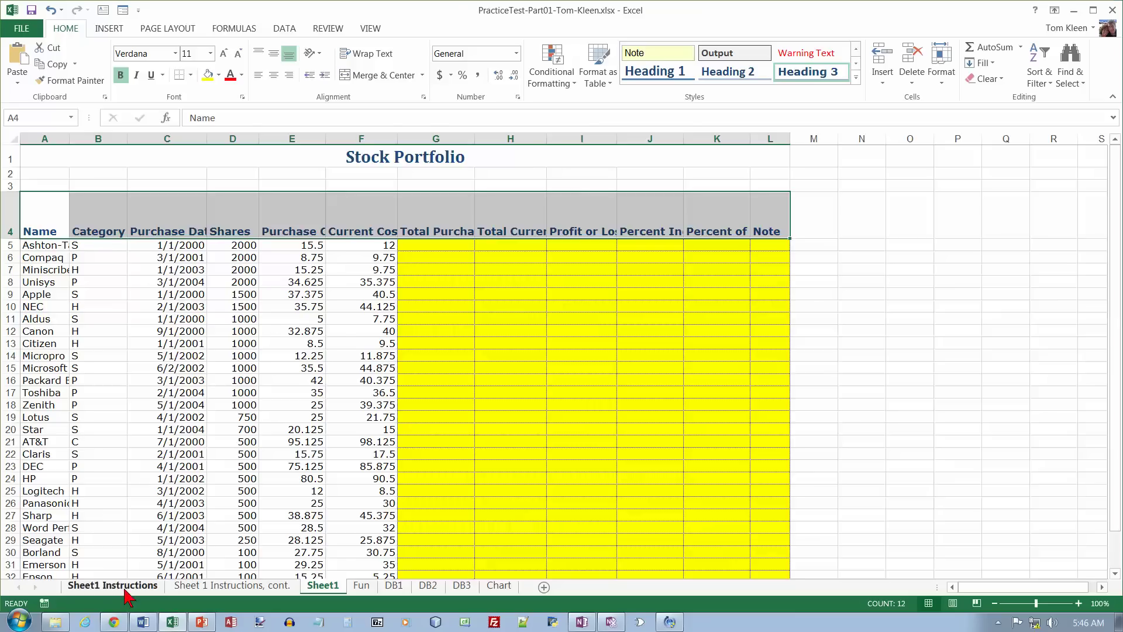
Recolour the Heading 3 instruction line on Sheet1 Instructions black.
left_click(113, 585)
left_click_drag(300, 209, 3, 209)
left_click(231, 75)
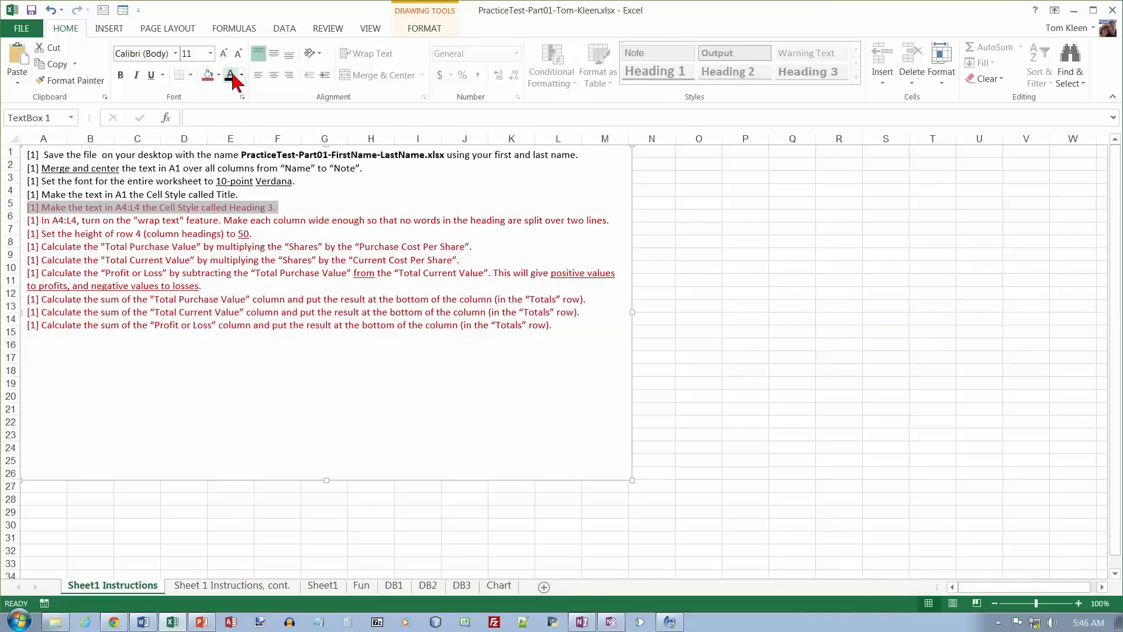
Turn on text wrapping for the headings in A4:L4 on Sheet1 and recolour the matching instruction line black.
left_click_drag(611, 220, 26, 221)
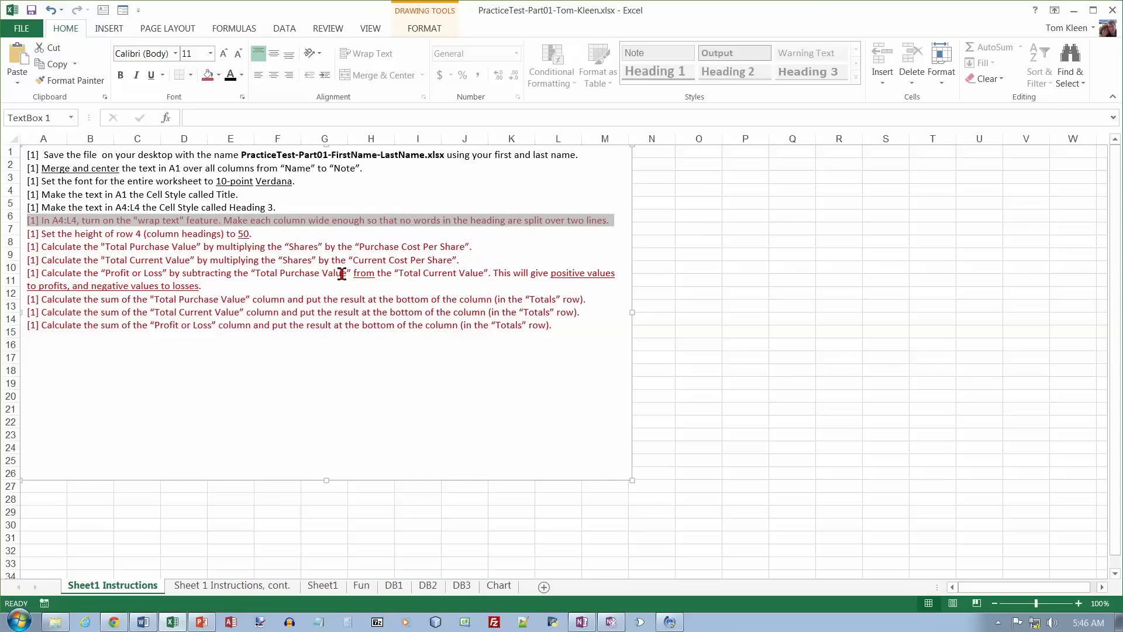
left_click(323, 586)
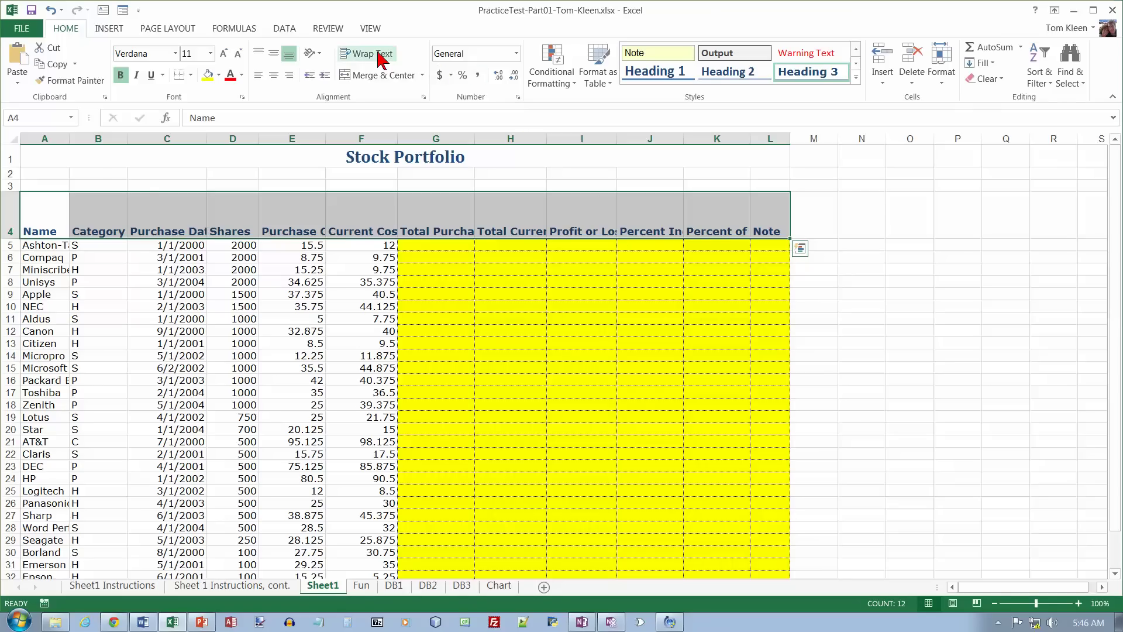
left_click(112, 586)
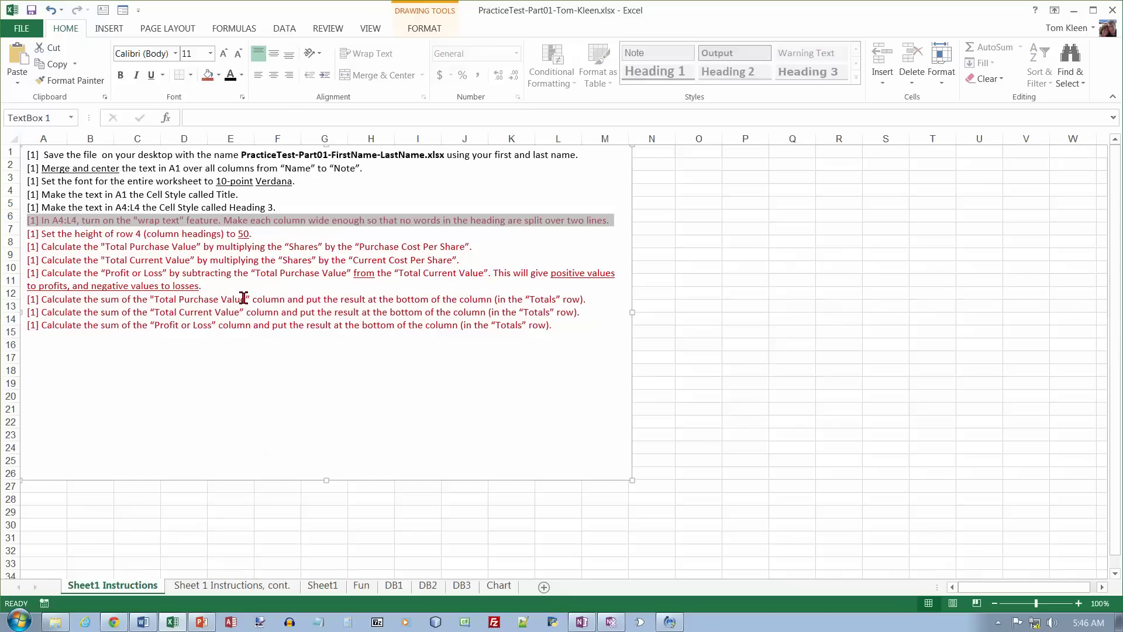
left_click(231, 76)
Set the height of row 4 on Sheet1 to 50.
left_click(322, 586)
left_click(11, 225)
right_click(18, 221)
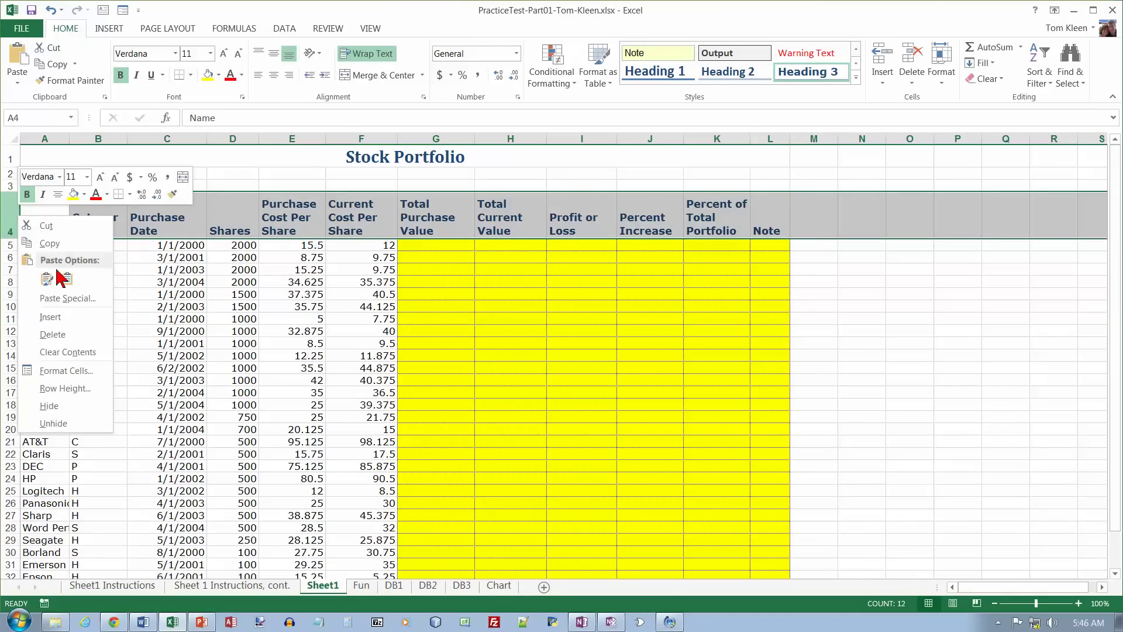
left_click(62, 387)
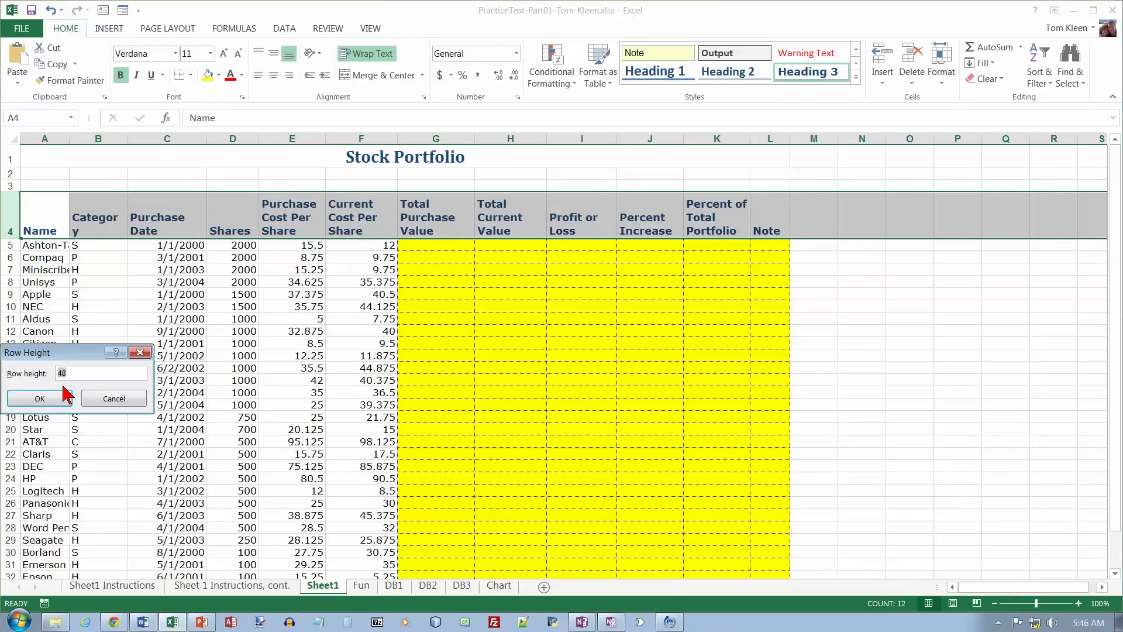
left_click(64, 396)
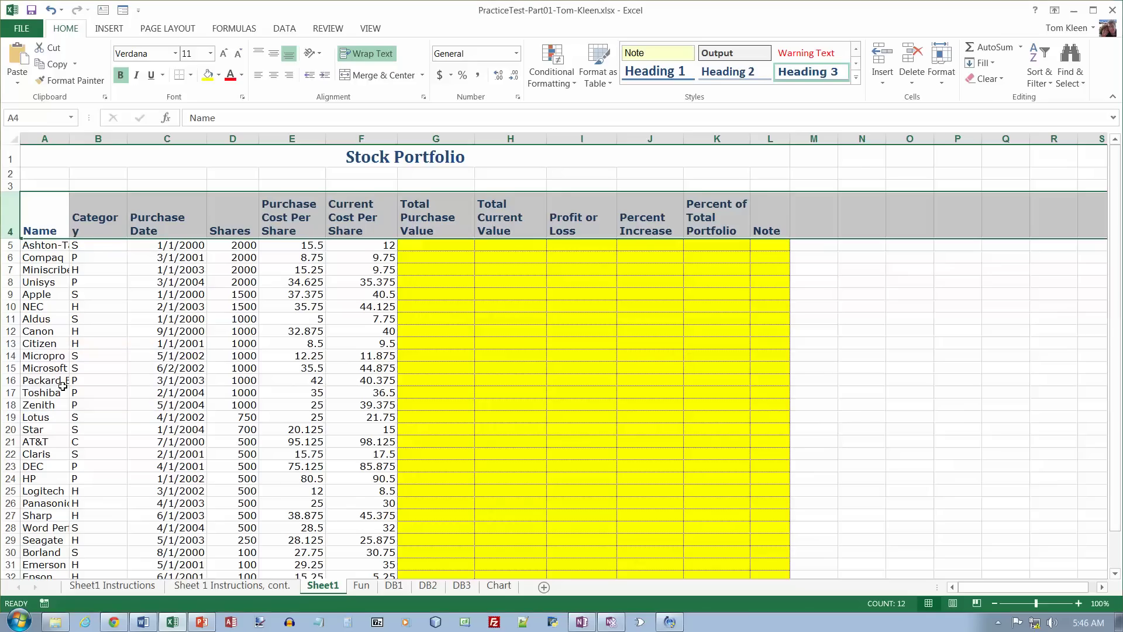
Recolour the row height instruction line on Sheet1 Instructions black.
left_click(112, 585)
left_click_drag(267, 234, 27, 234)
left_click(231, 75)
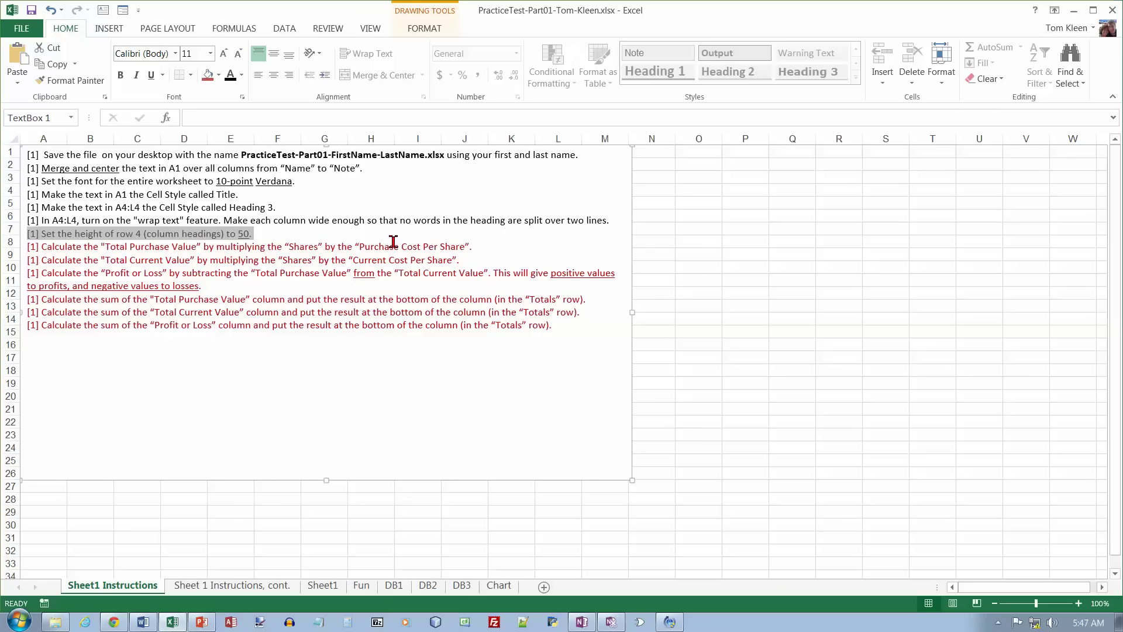
Enter the formula =D5*E5 in G5 on Sheet1 to calculate the first stock's Total Purchase Value.
left_click(323, 586)
left_click(452, 247)
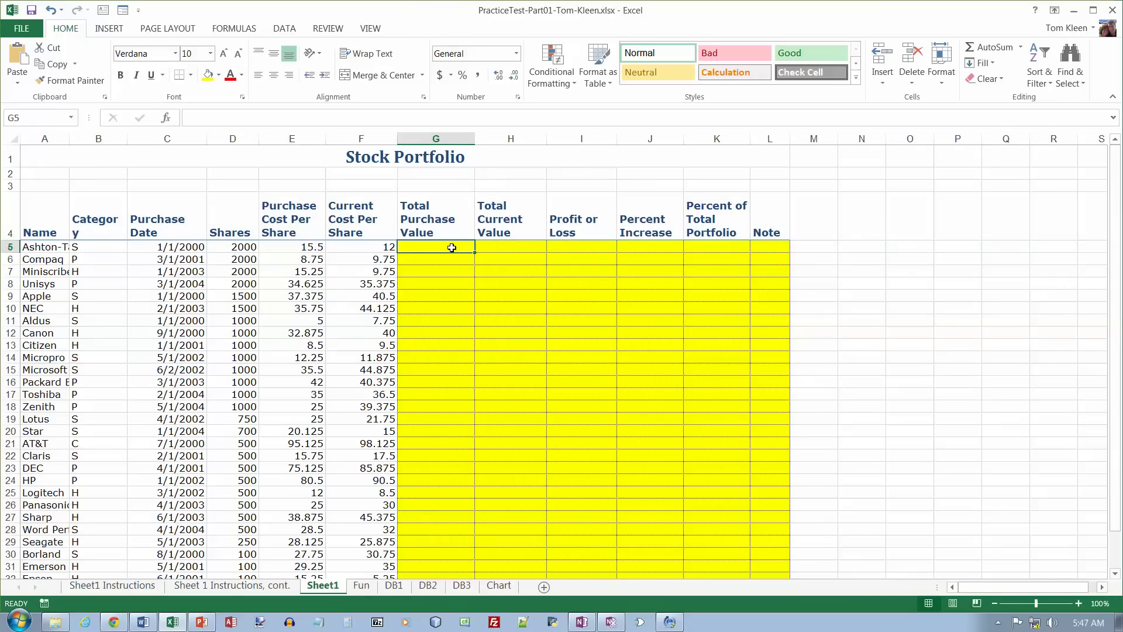
type("=")
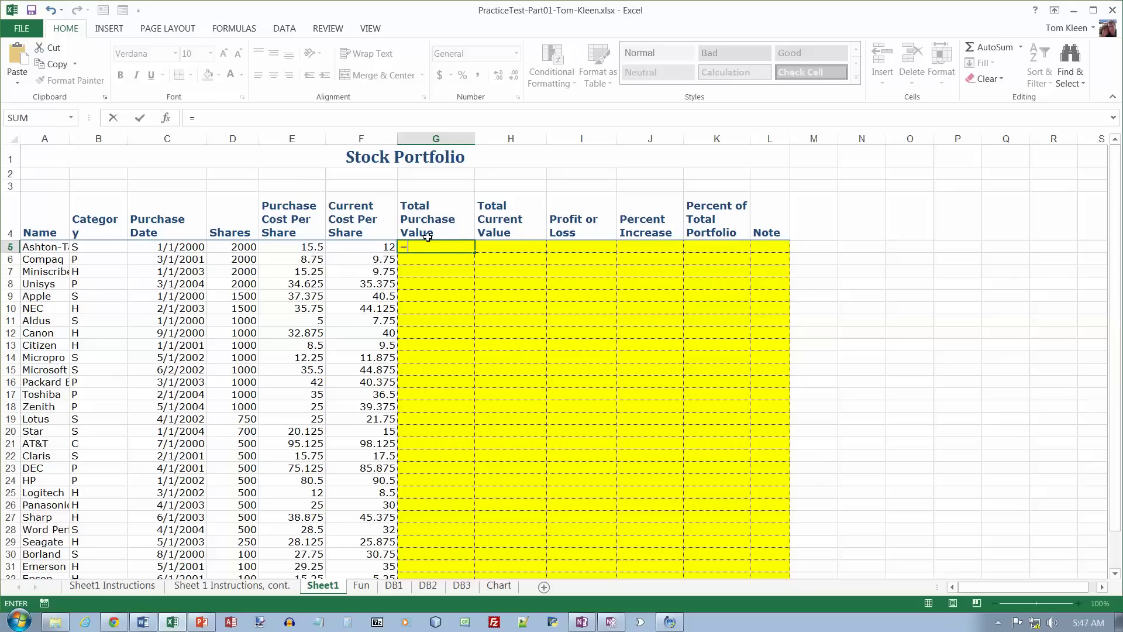
left_click(250, 246)
type("*")
left_click(290, 249)
key("Return")
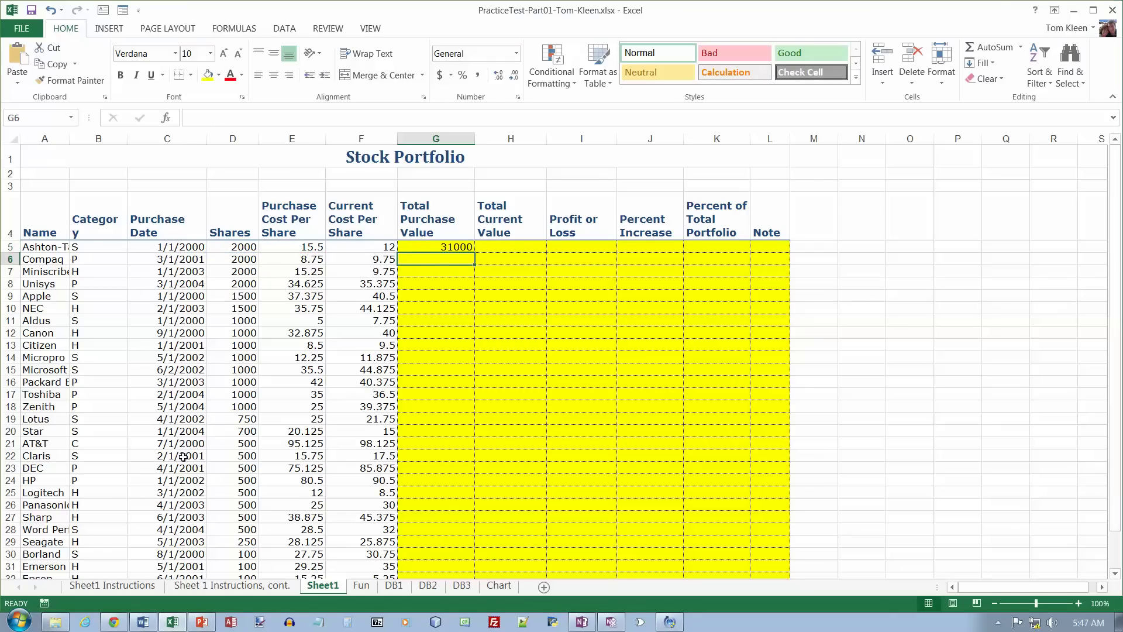
Recolour the Total Purchase Value and Total Current Value calculation lines on Sheet1 Instructions black.
left_click(113, 585)
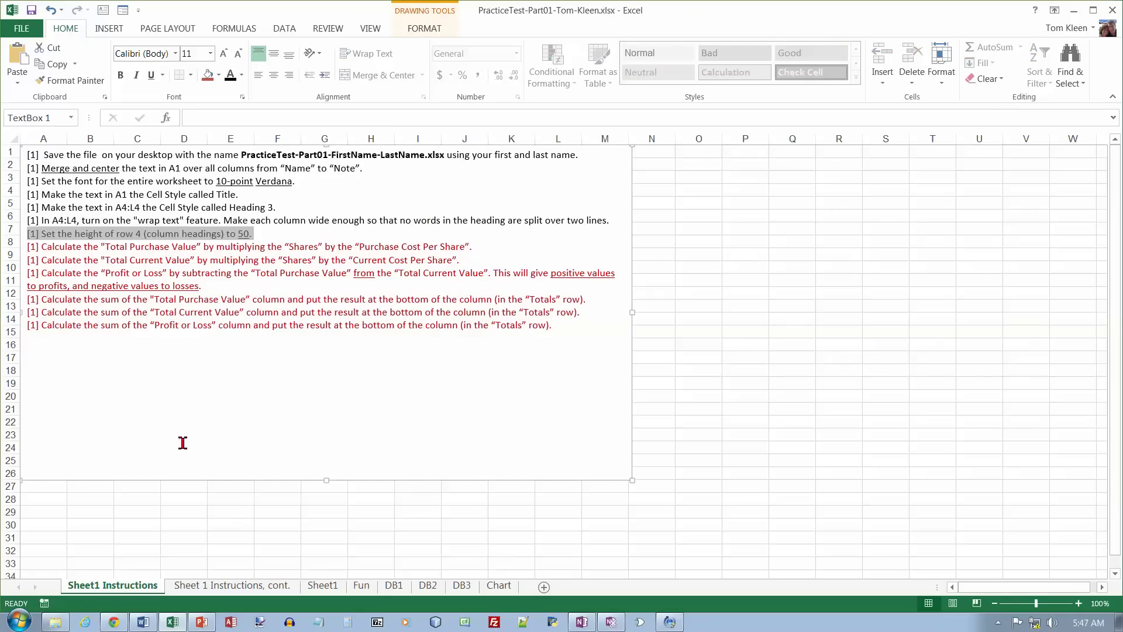
left_click_drag(476, 246, 4, 243)
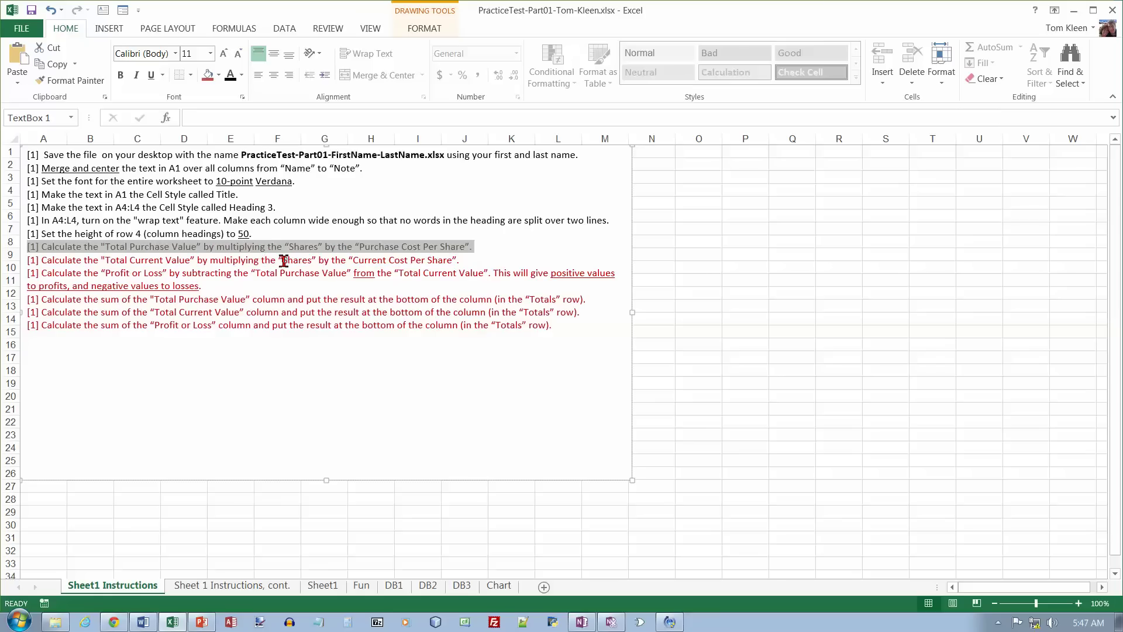
left_click_drag(465, 261, 19, 260)
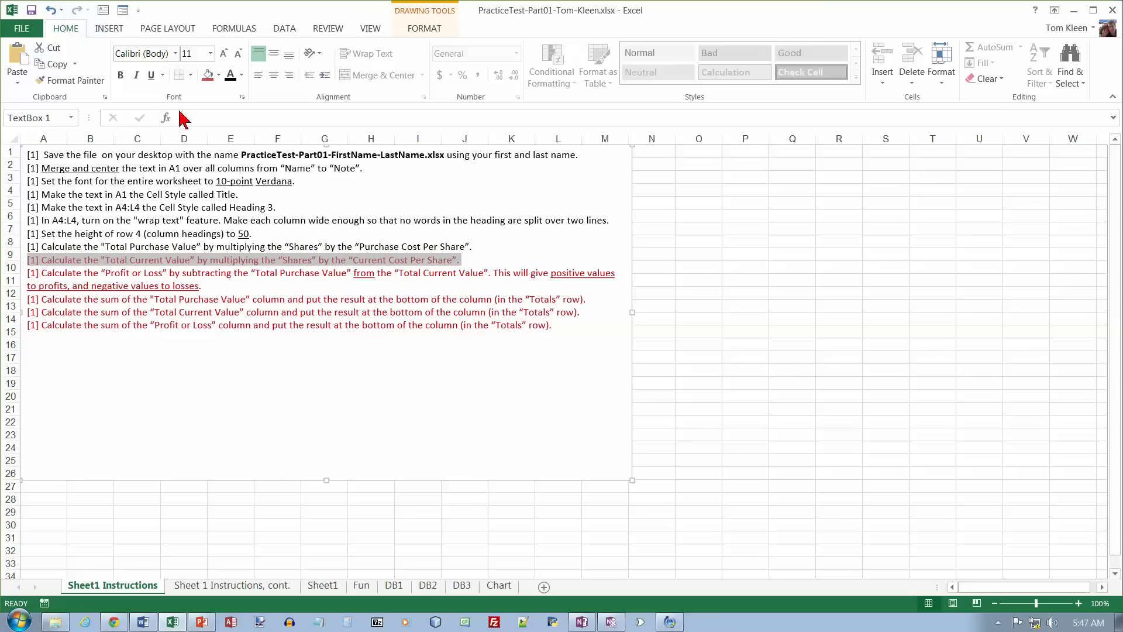
left_click(230, 75)
Enter the formula =D5*F5 in H5 on Sheet1 to calculate the first stock's Total Current Value.
left_click(322, 586)
left_click(501, 246)
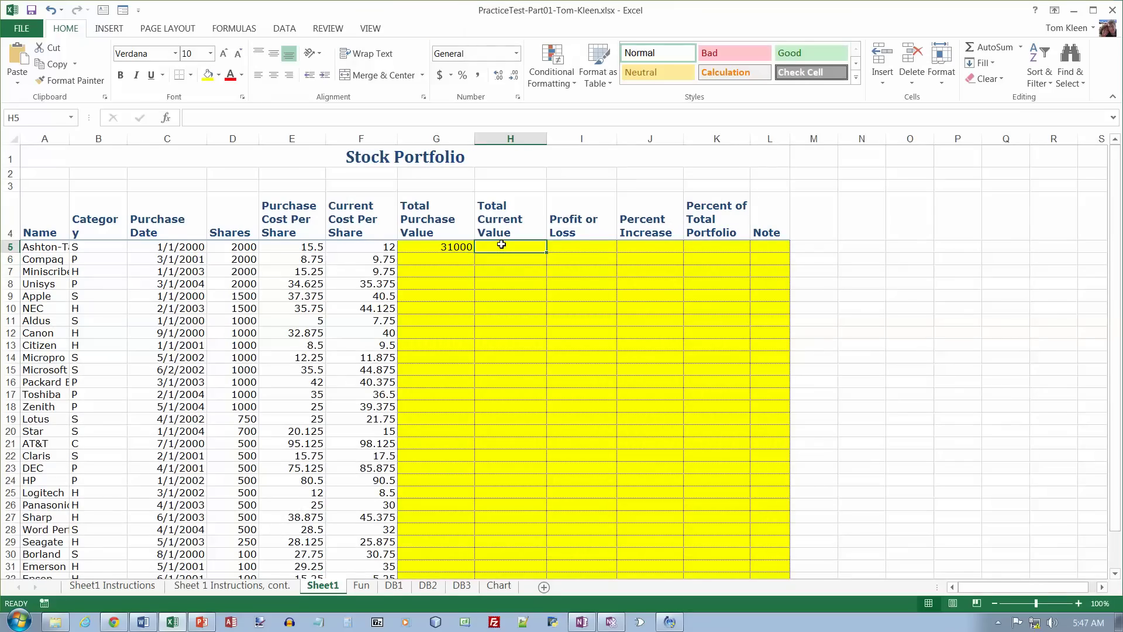
type("=")
key("Left")
key("Left")
key("Left")
key("Left")
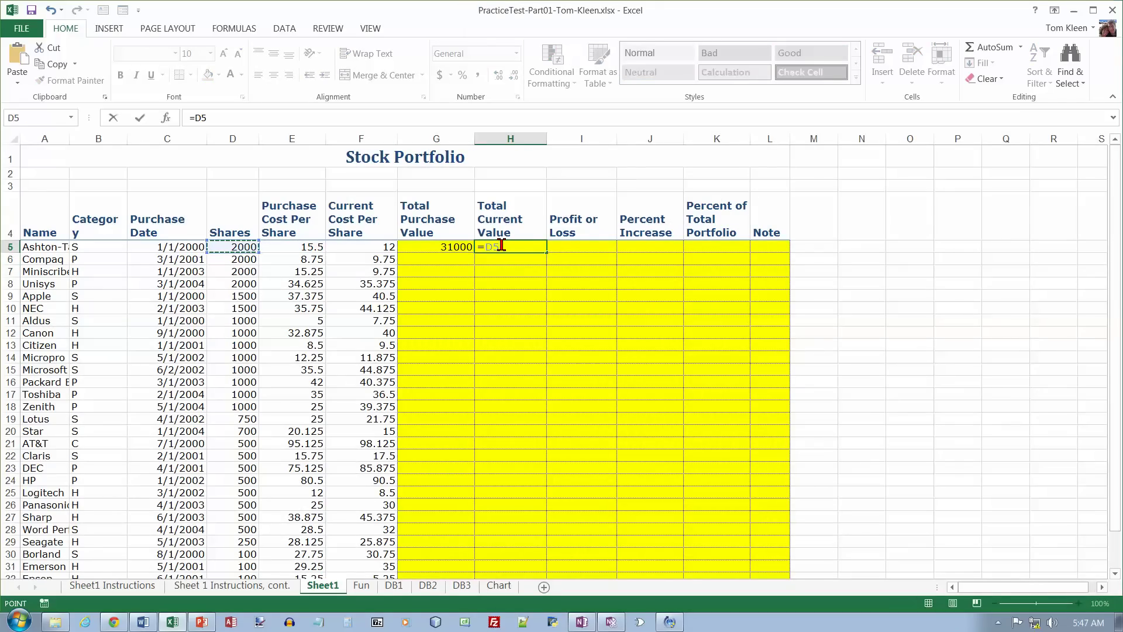
type("*")
key("Left")
key("Left")
key("Return")
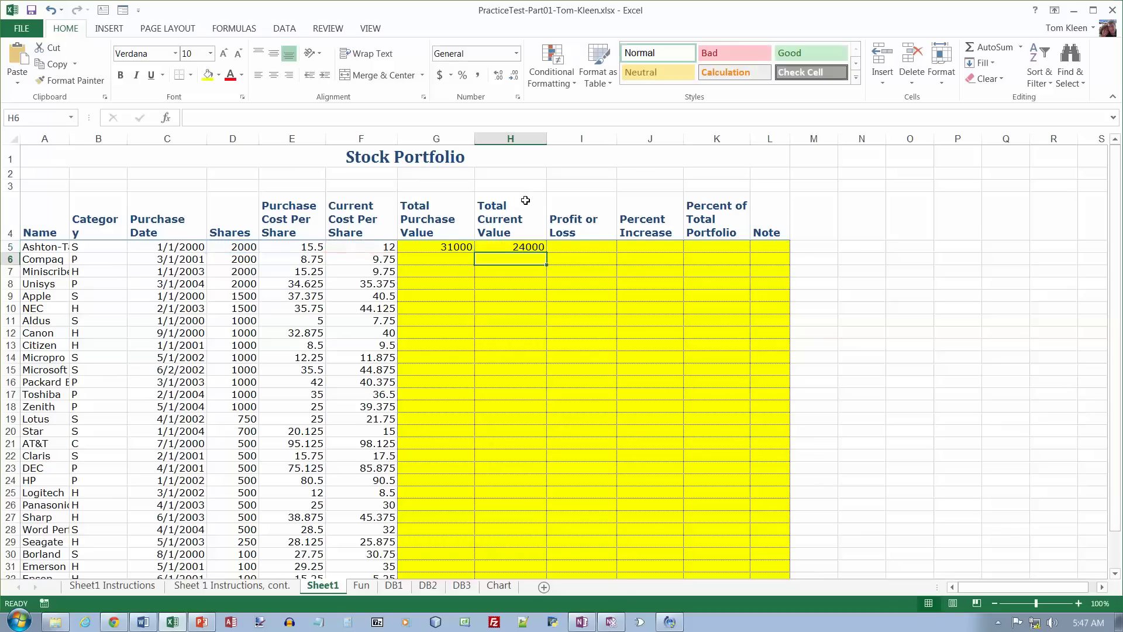
Recolour the two-line Profit or Loss calculation instruction on Sheet1 Instructions black.
left_click(559, 246)
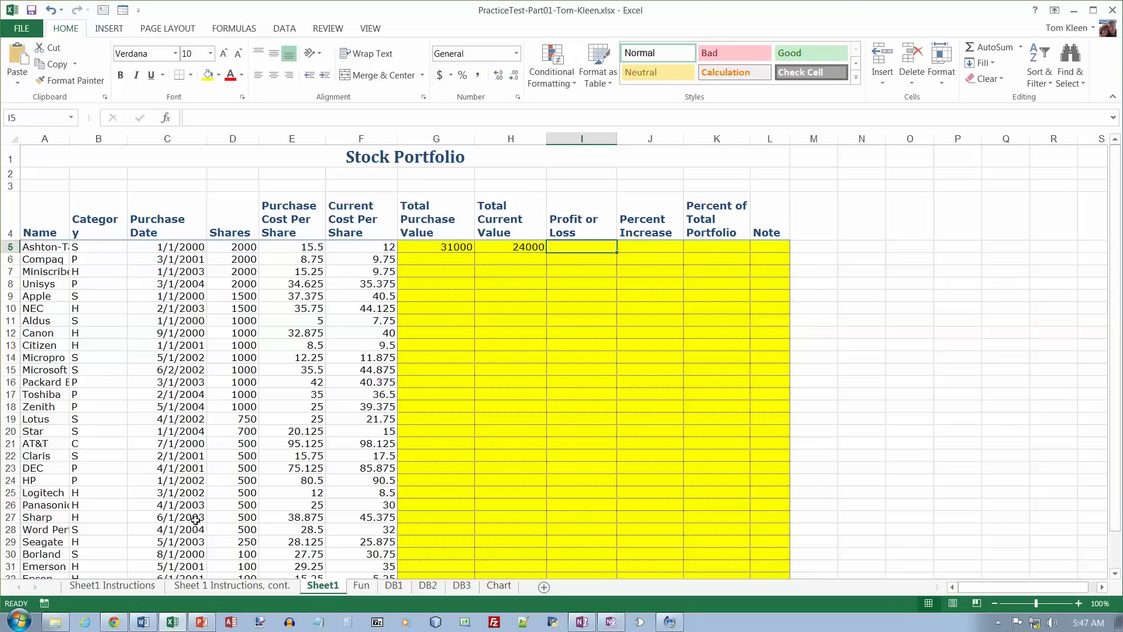
left_click(145, 588)
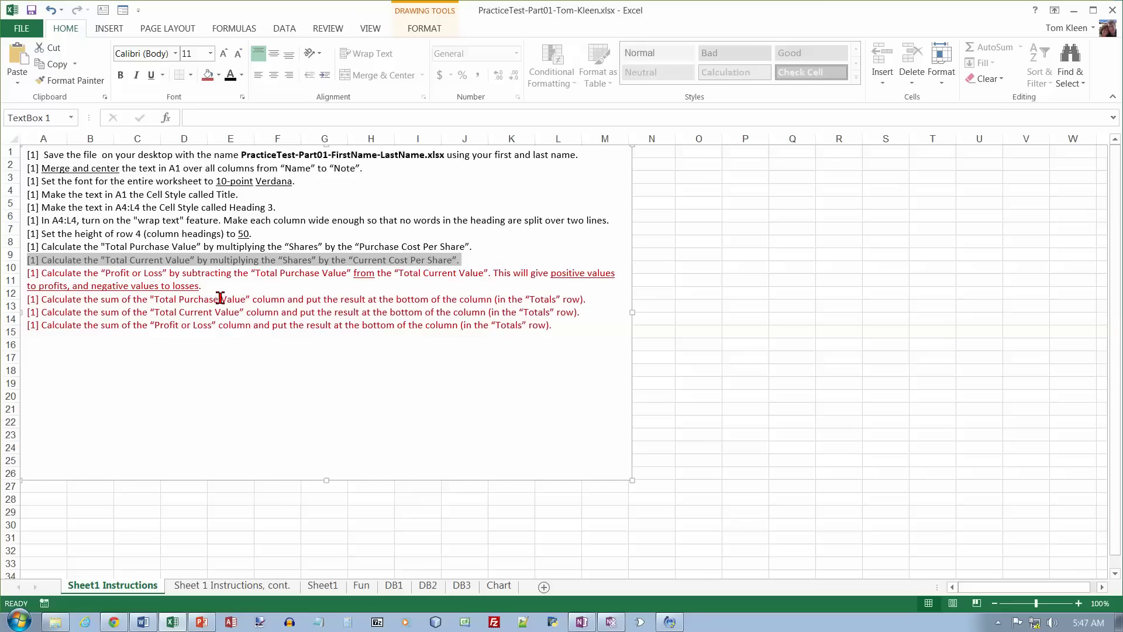
left_click_drag(216, 287, 26, 271)
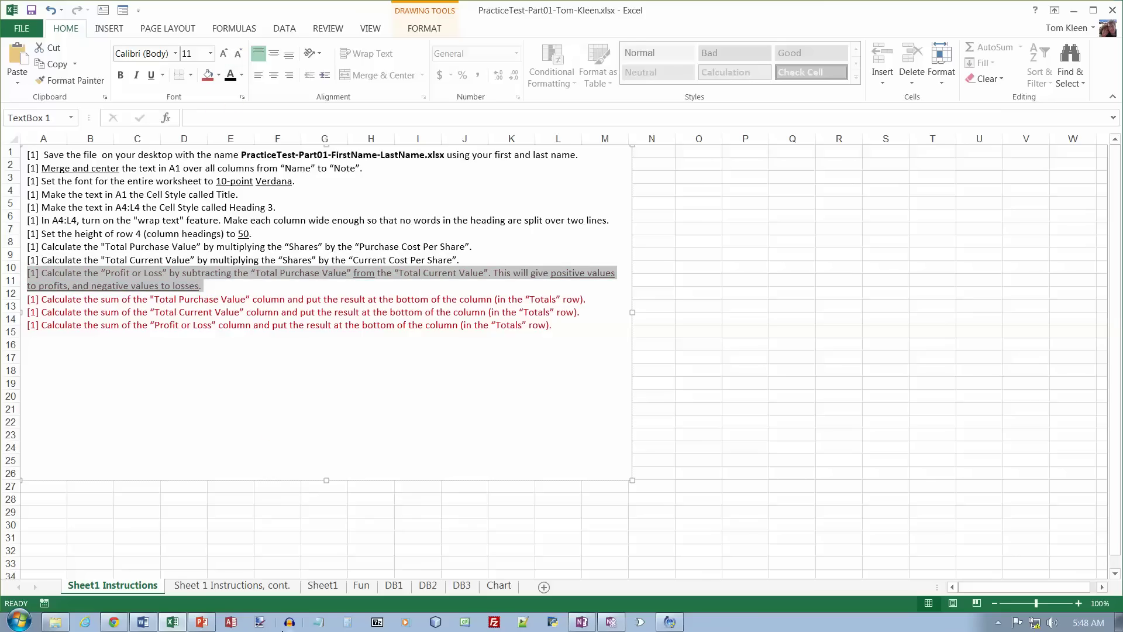
Enter the formula =H5-G5 in I5 on Sheet1 to calculate the first stock's Profit or Loss.
left_click(323, 586)
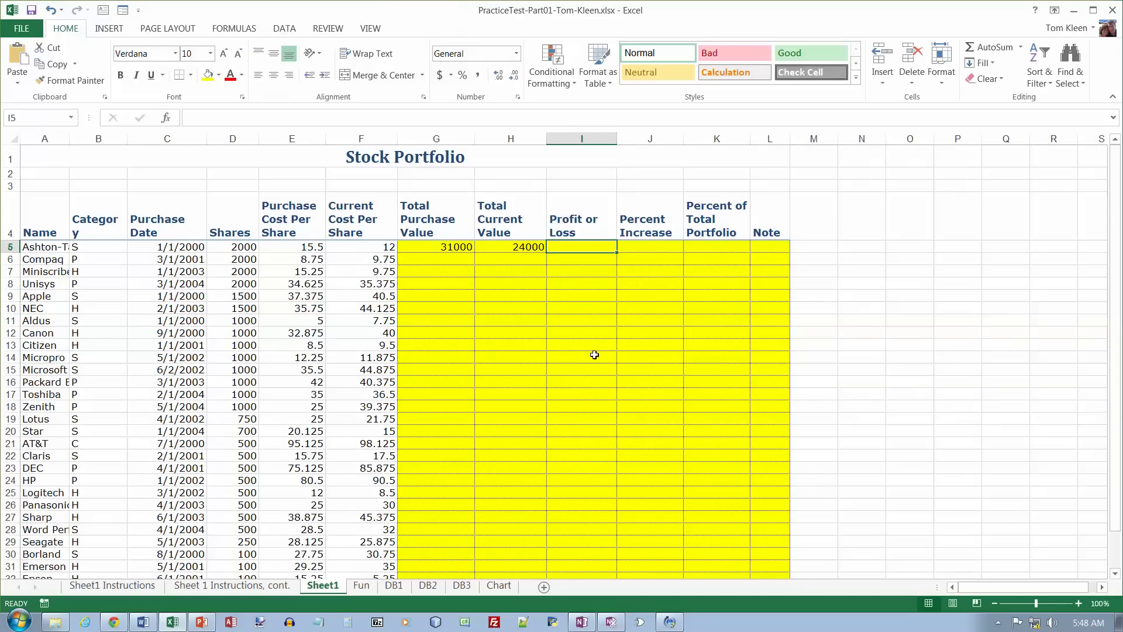
type("=")
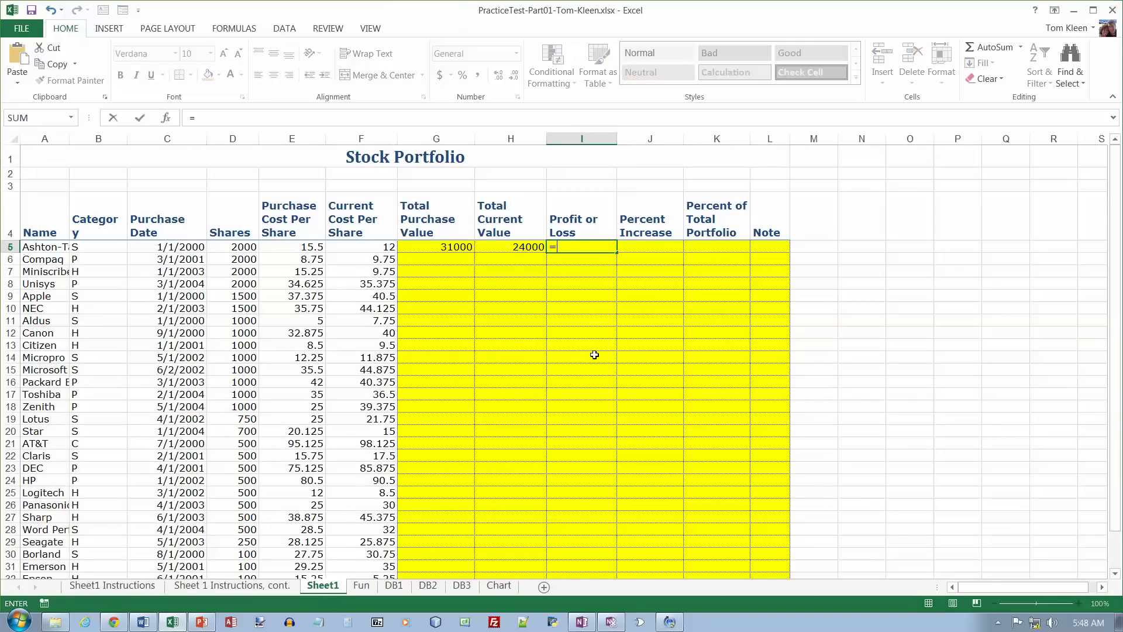
left_click(513, 247)
type("-")
key("Left")
key("Left")
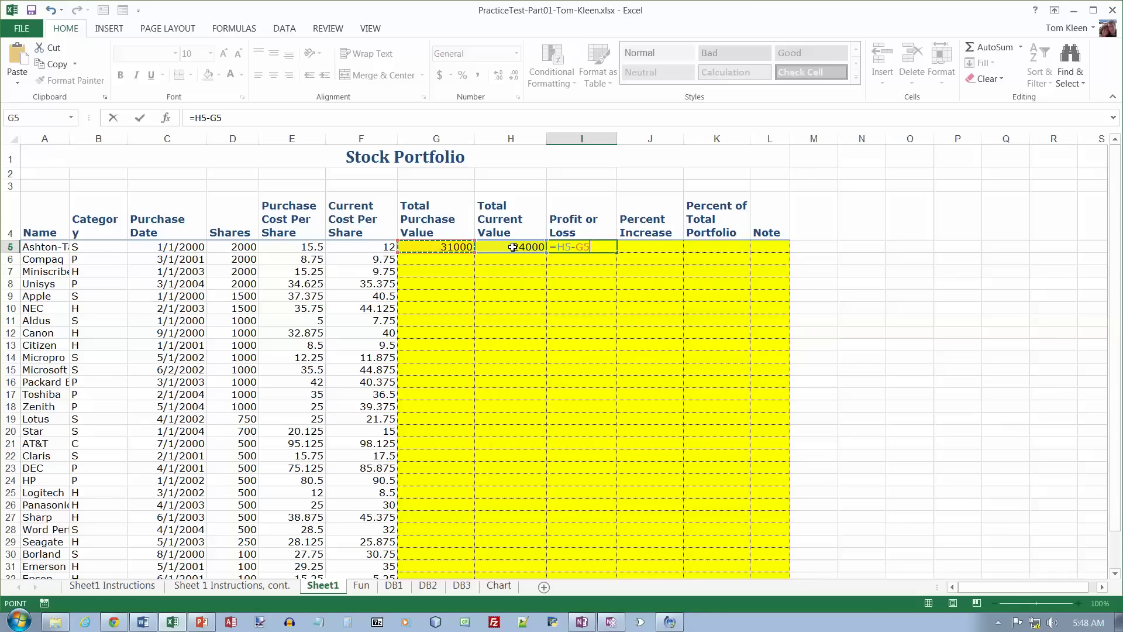
key("Return")
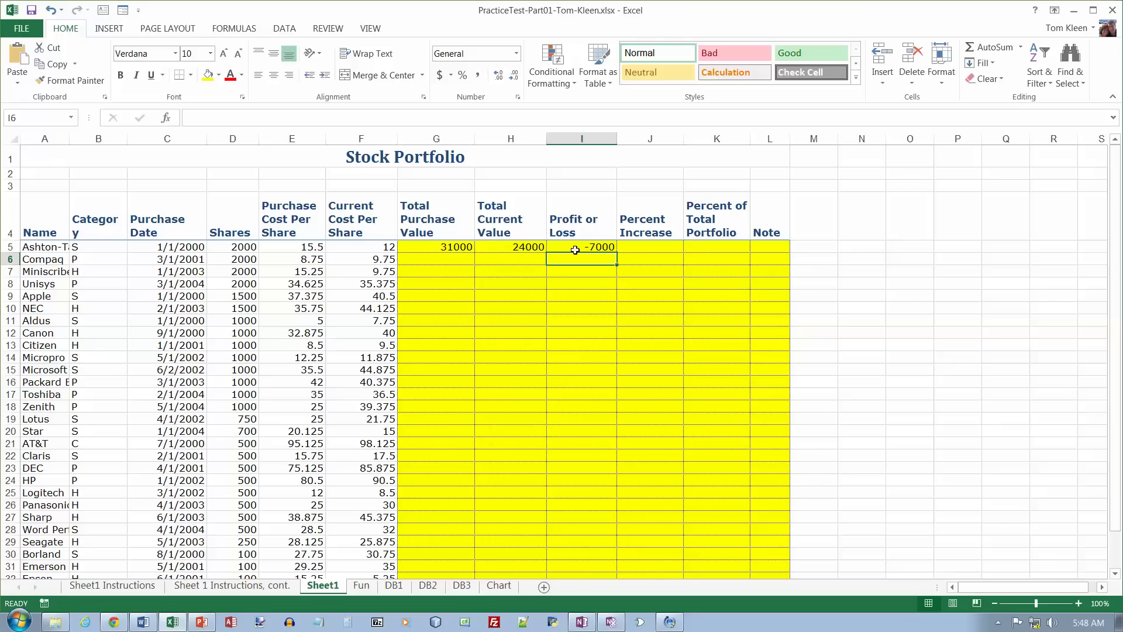
Fill the formulas in G5:I5 on Sheet1 down to row 33 for all the stocks.
left_click(137, 585)
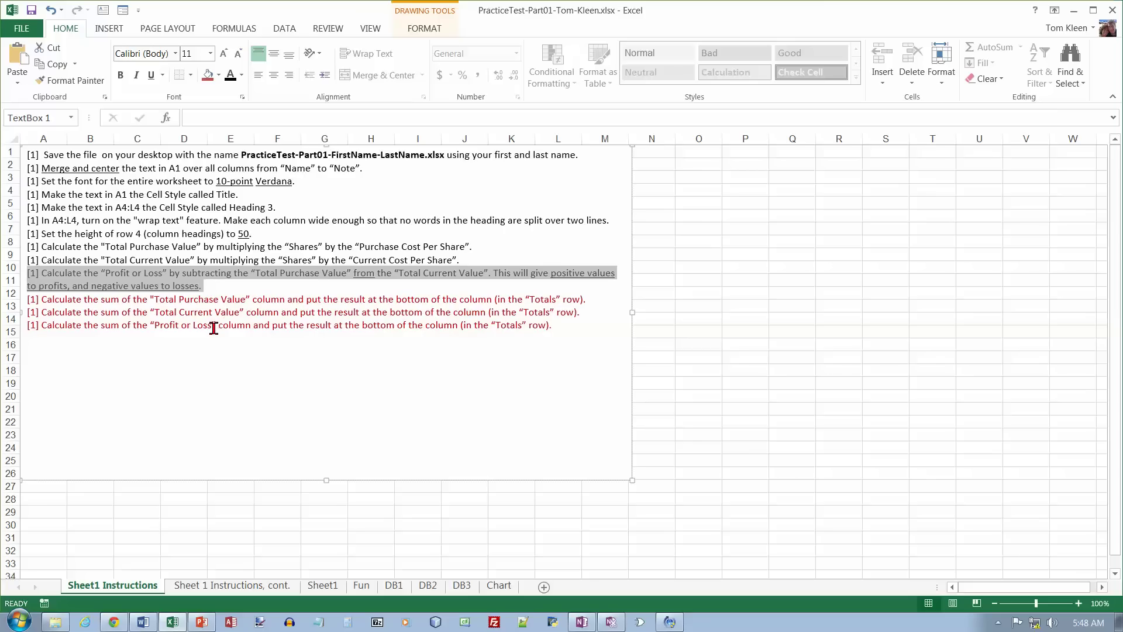
left_click(322, 586)
left_click_drag(454, 247, 601, 499)
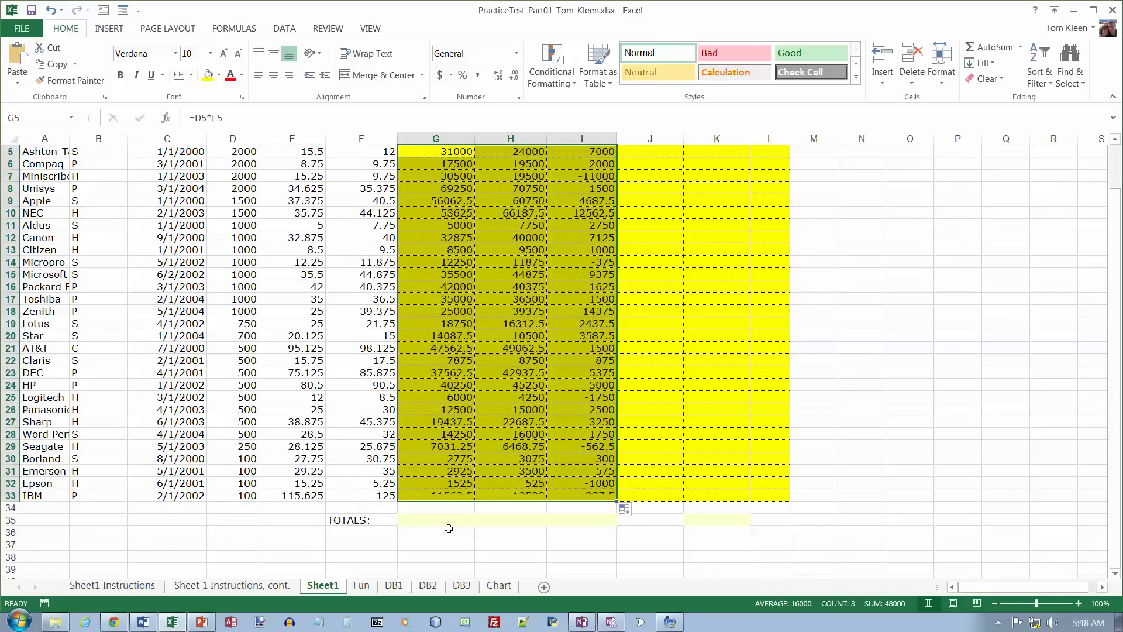
Insert AutoSum totals in G35:I35 of the Totals row for the purchase value, current value and profit columns.
left_click(418, 519)
left_click_drag(418, 520, 580, 519)
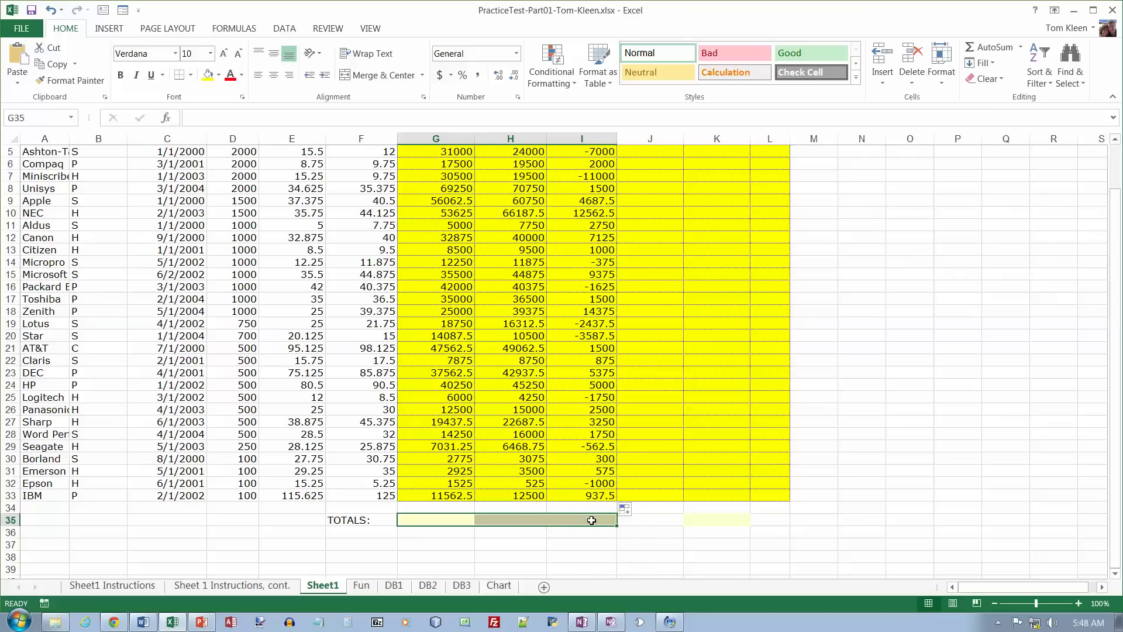
left_click(1007, 51)
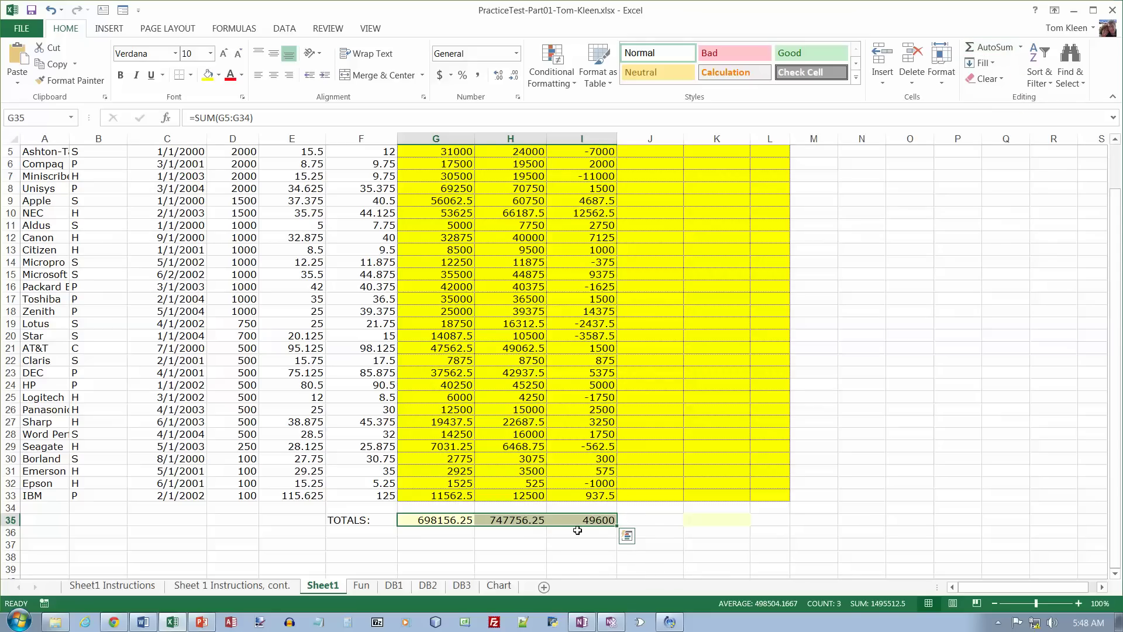
Check which cell ranges the SUM formulas in G35 and H35 cover, leaving the formulas as they are.
double_click(456, 520)
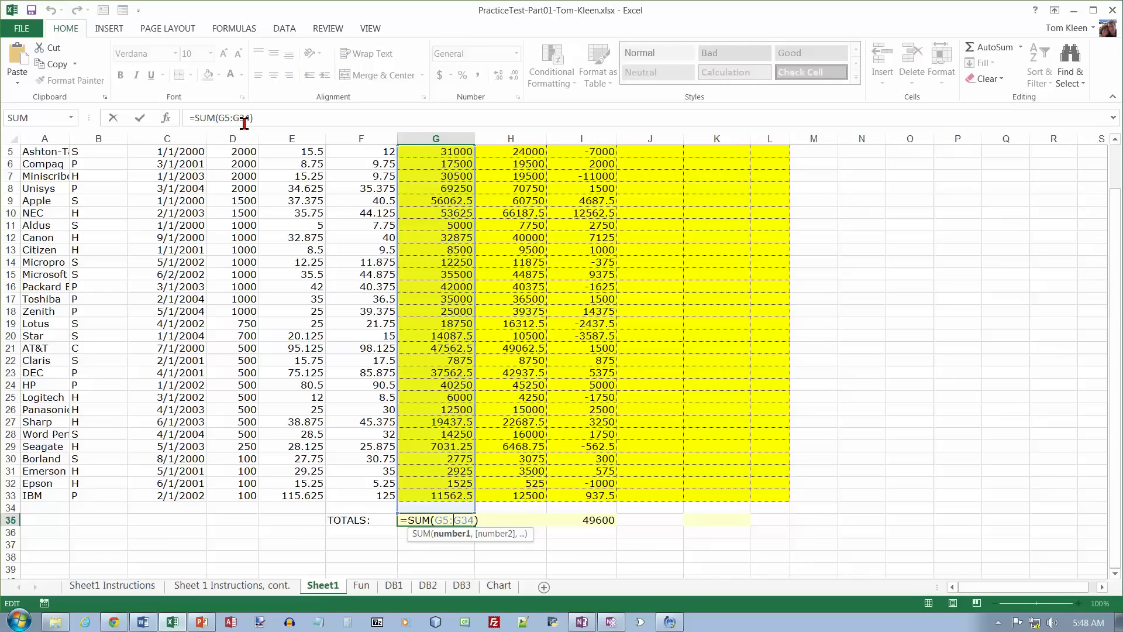
left_click(469, 508)
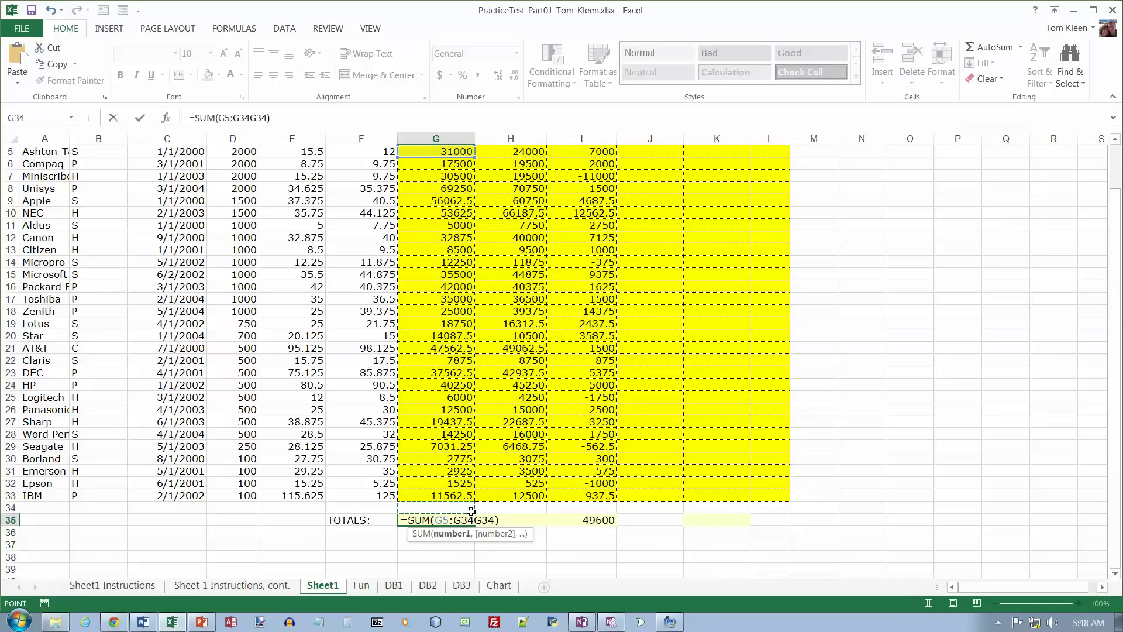
key("Escape")
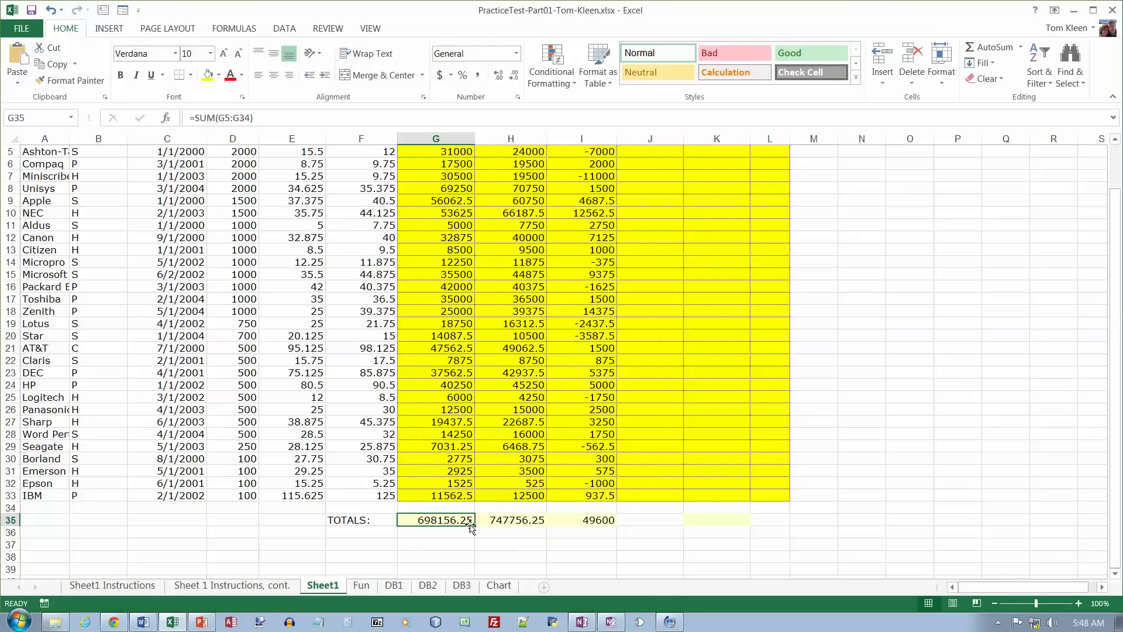
left_click(520, 521)
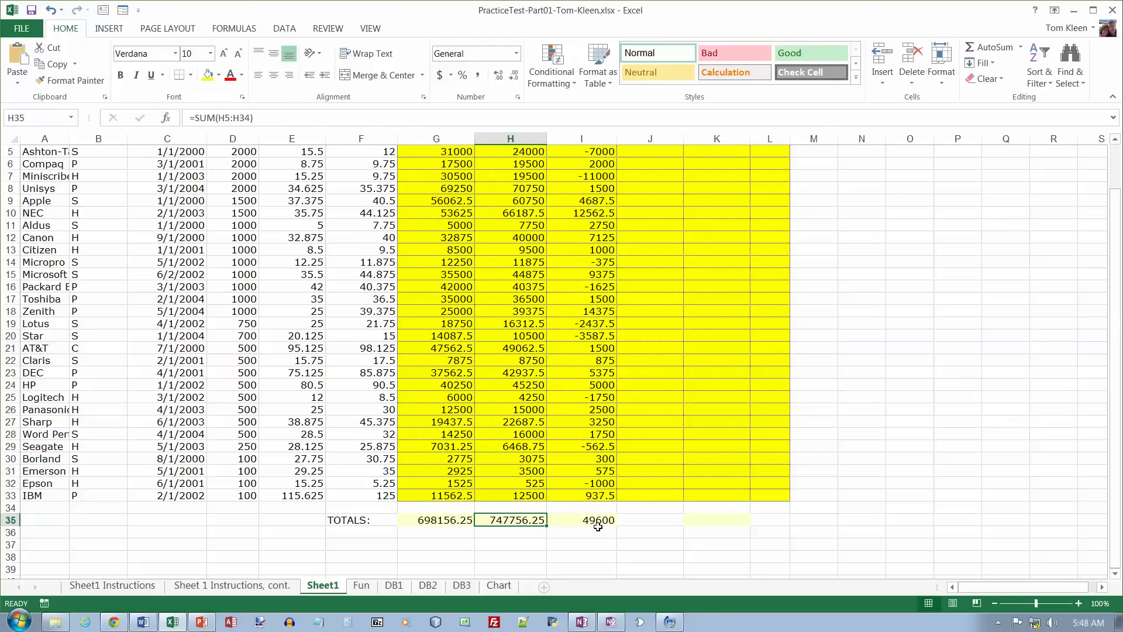
scroll(556, 380, "up", 2)
scroll(488, 381, "down", 7)
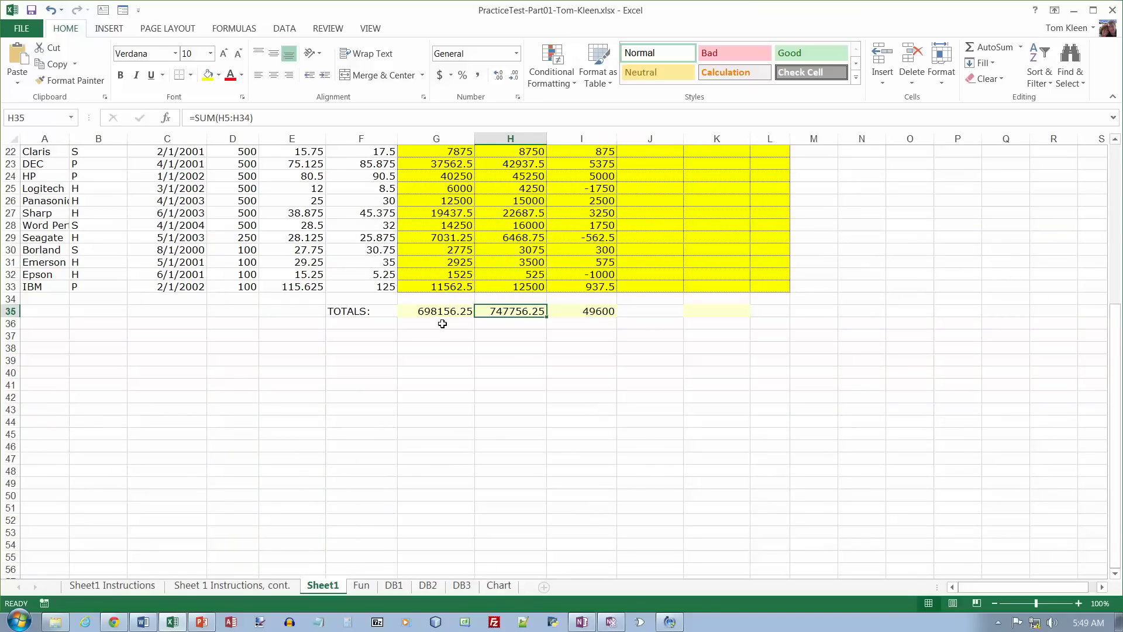
Recolour the three column-sum instruction lines on Sheet1 Instructions black.
key("ctrl+Page_Up")
key("ctrl+Page_Up")
left_click_drag(574, 326, 3, 299)
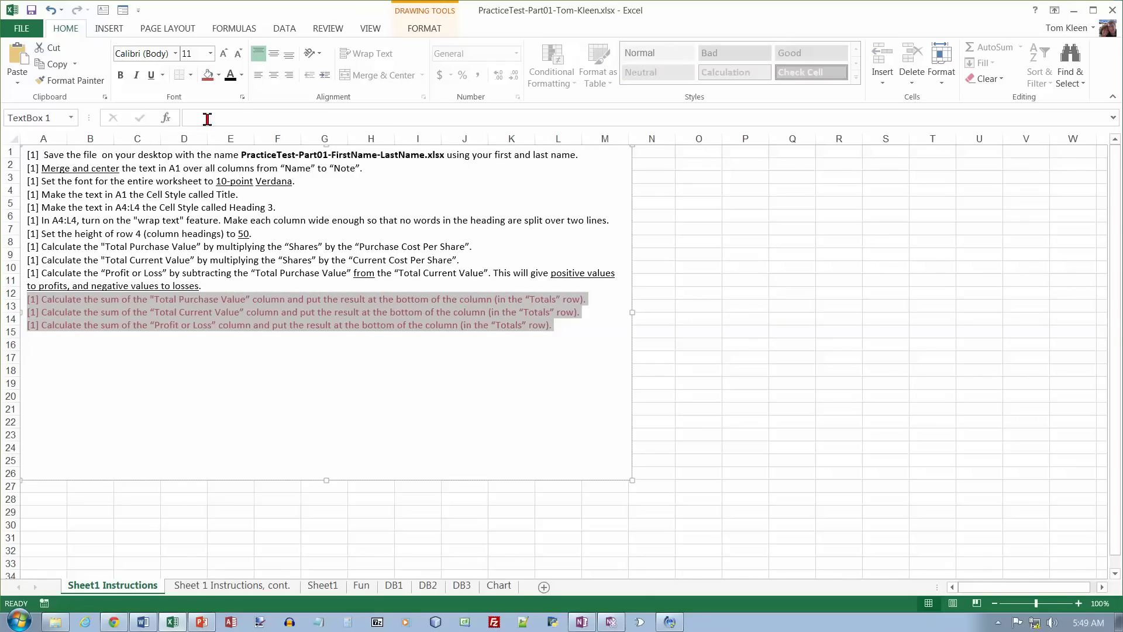
Consult Sheet 1 Instructions, cont. at 100% zoom and enter the Percent Increase formula =I5/G5 in J5 on Sheet1.
left_click(243, 597)
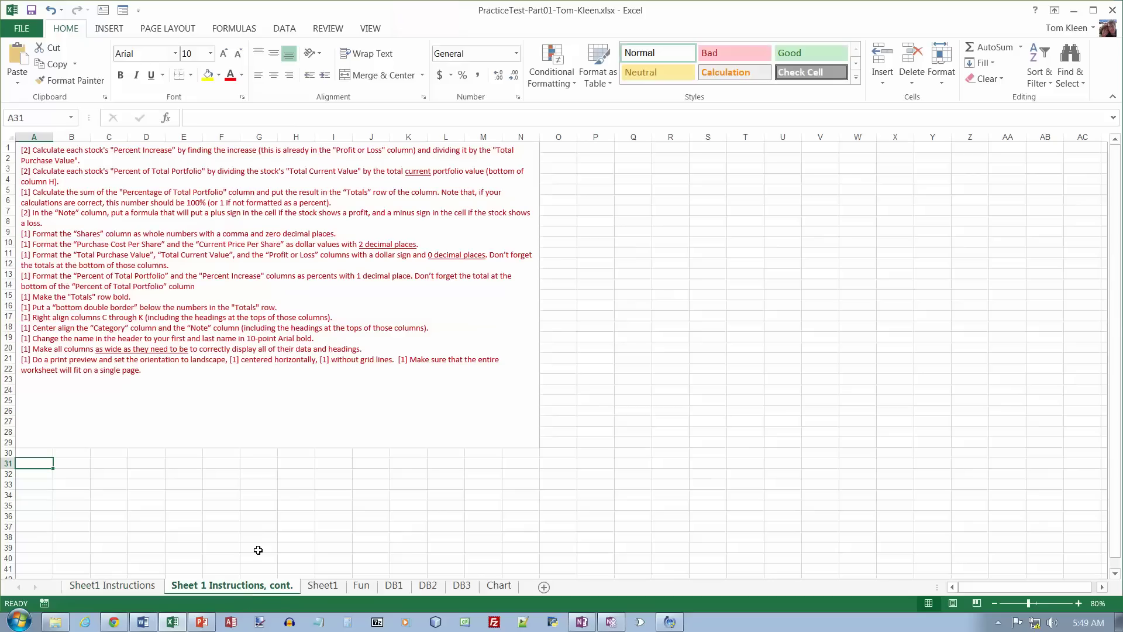
left_click(1078, 603)
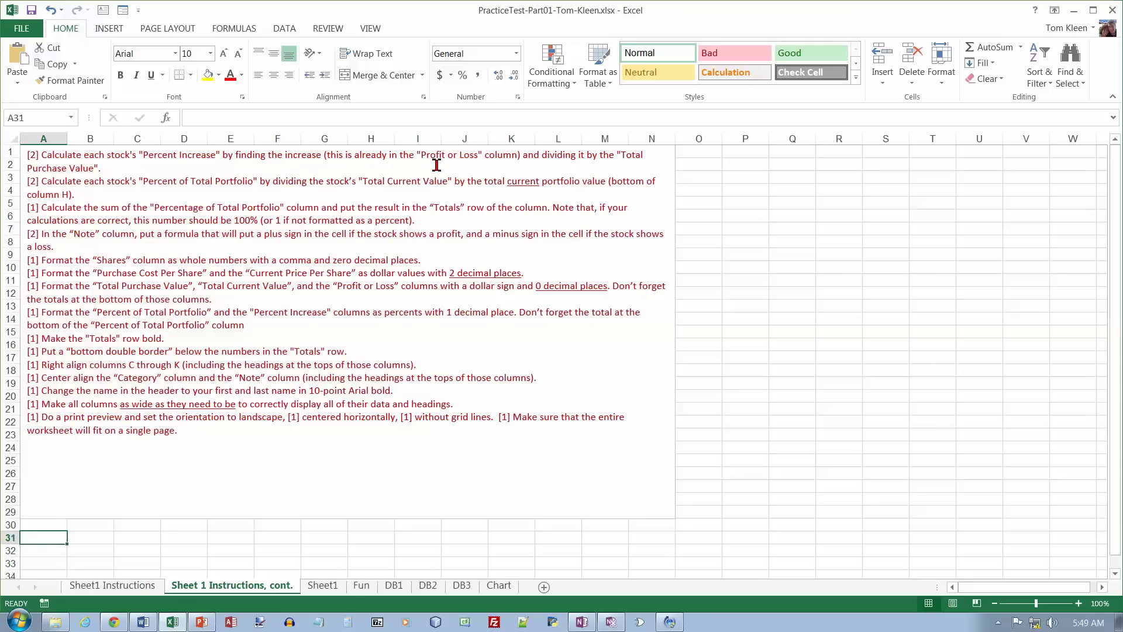
left_click(323, 586)
scroll(477, 358, "up", 7)
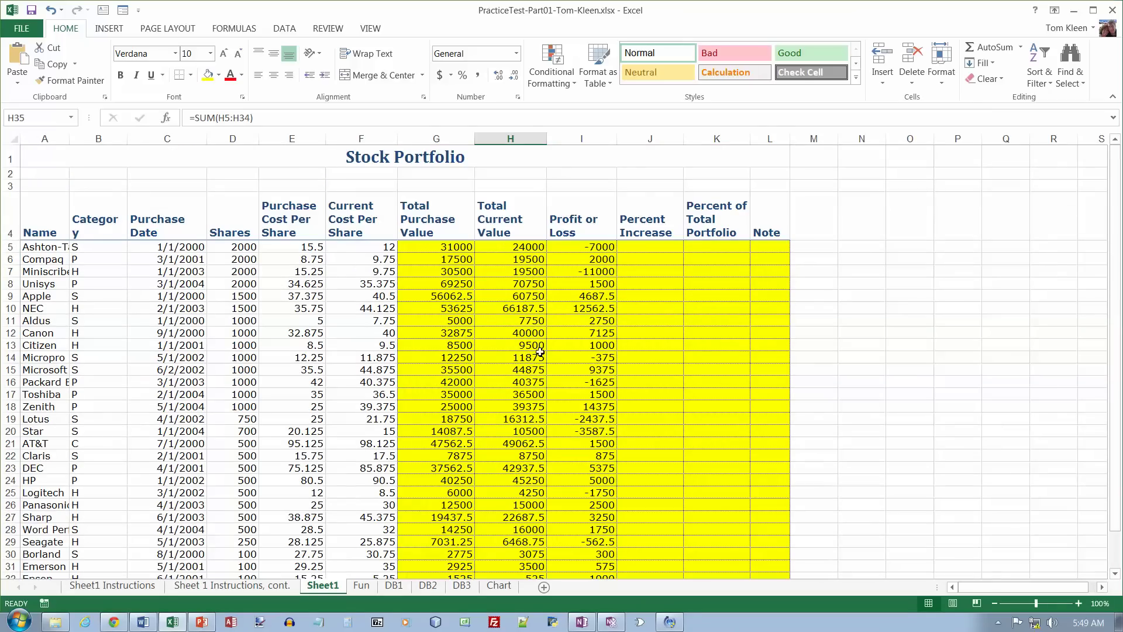
left_click(645, 246)
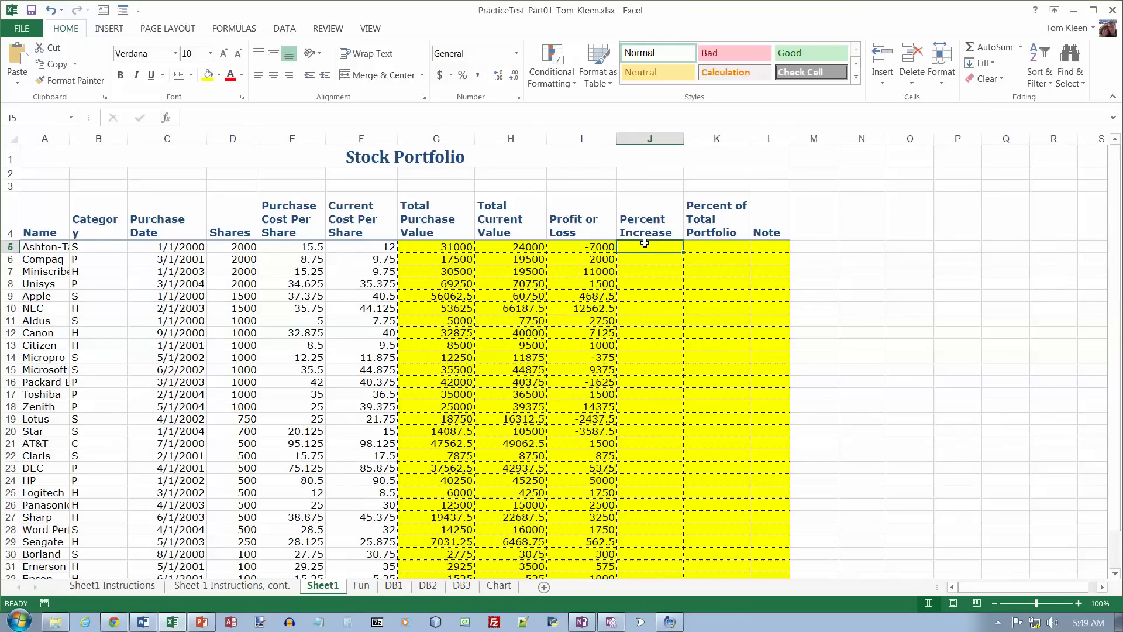
type("=")
left_click(576, 247)
type("/")
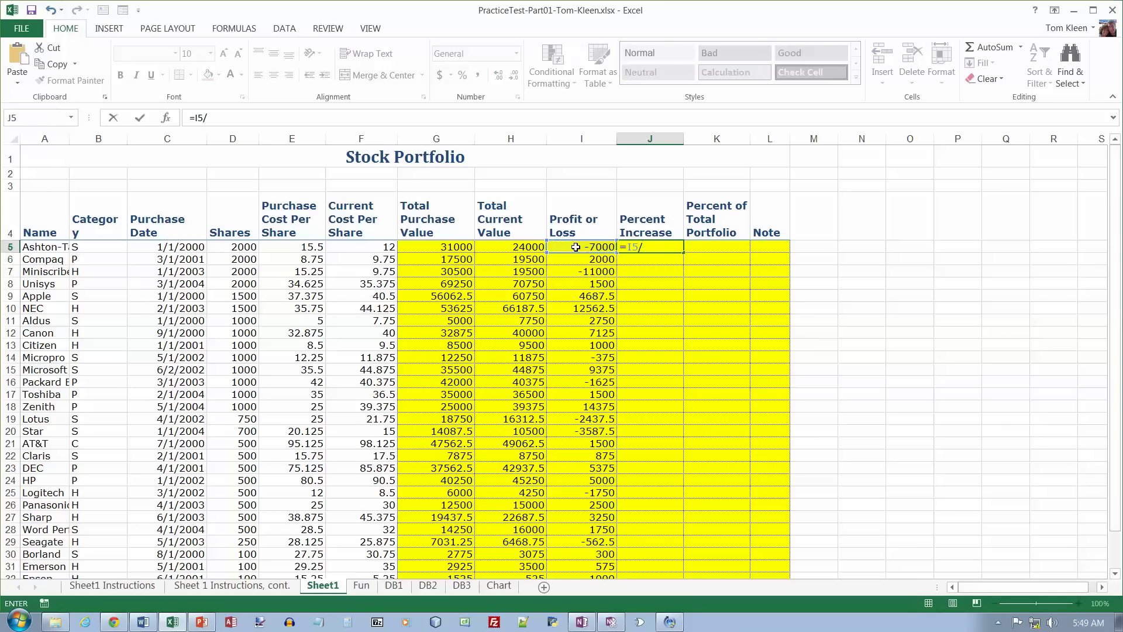
left_click(460, 247)
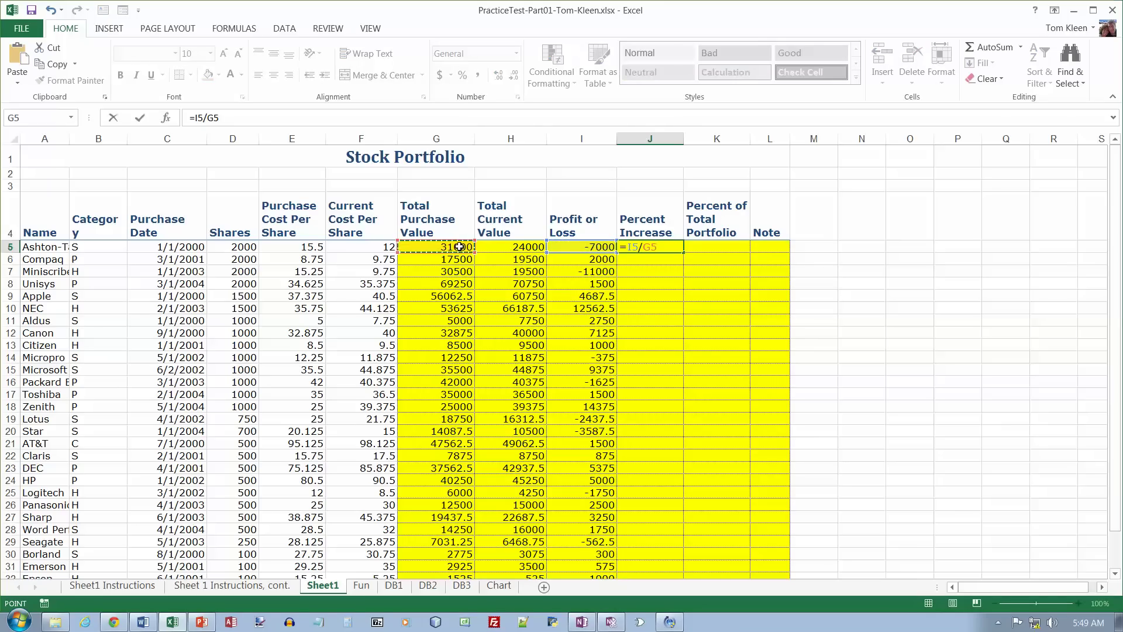
key("Return")
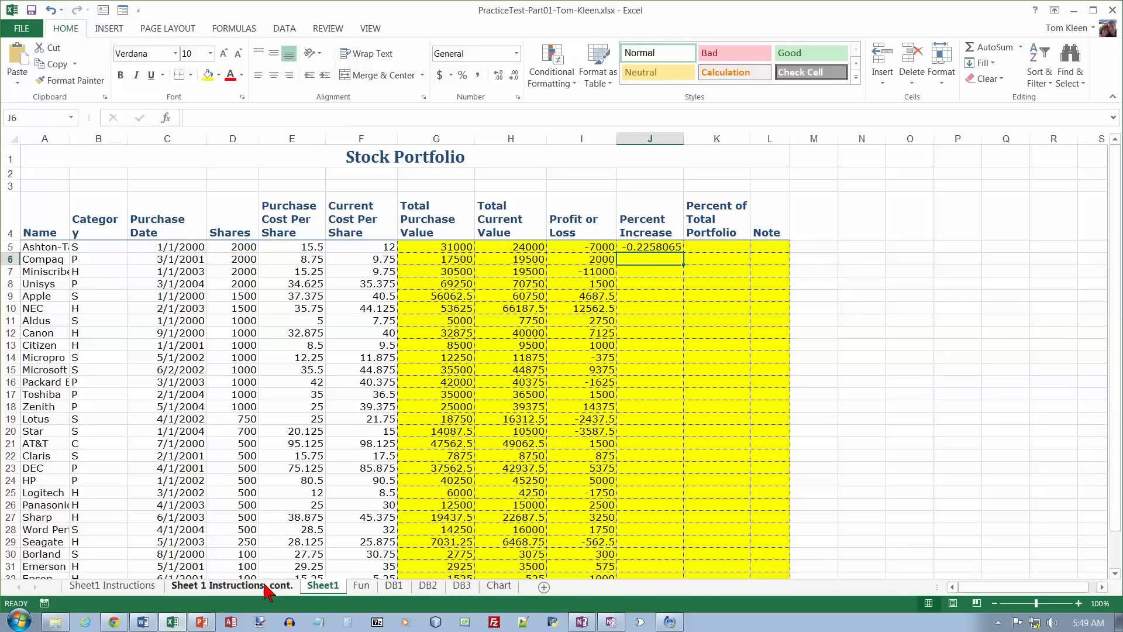
Consult Sheet 1 Instructions, cont. and enter the Percent of Total Portfolio formula =H5/$H$35 in K5 on Sheet1.
left_click(246, 586)
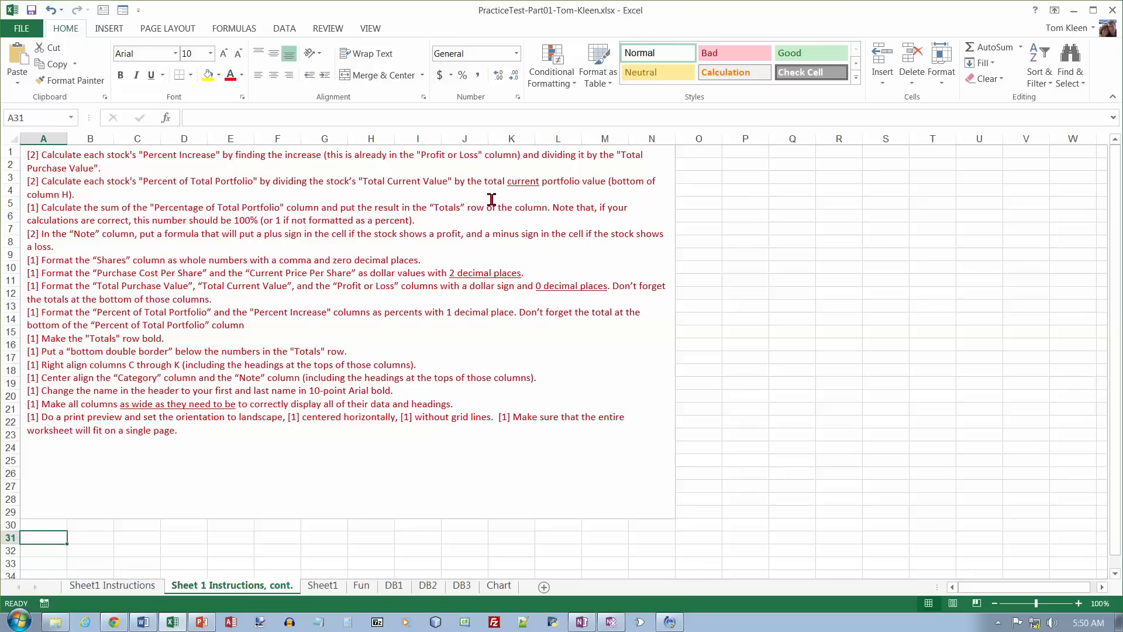
left_click(323, 586)
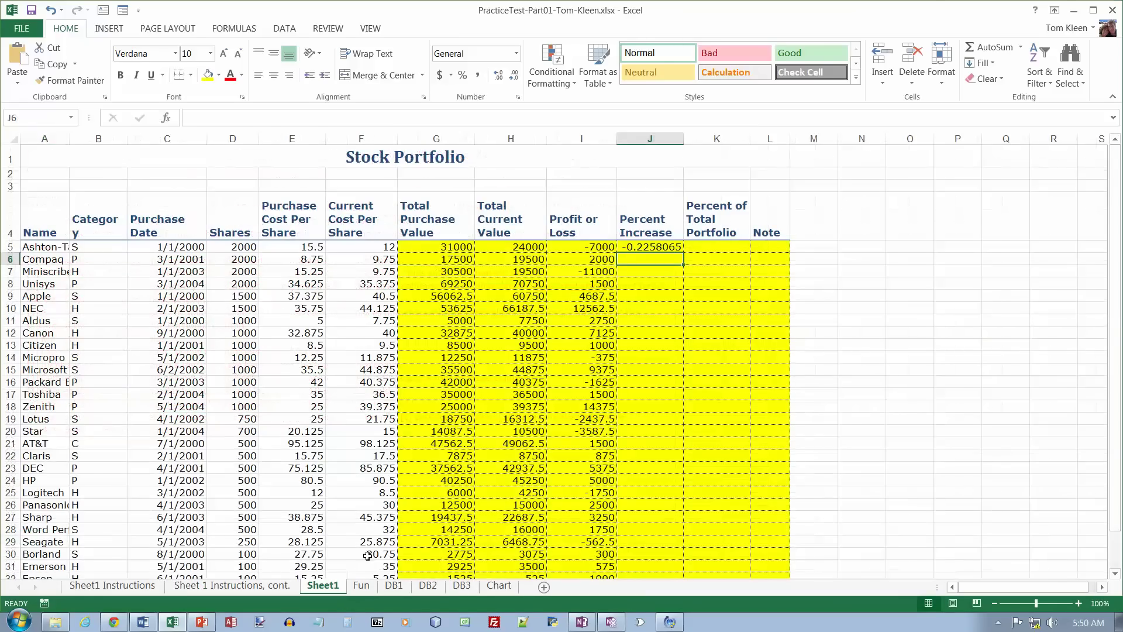
left_click(710, 247)
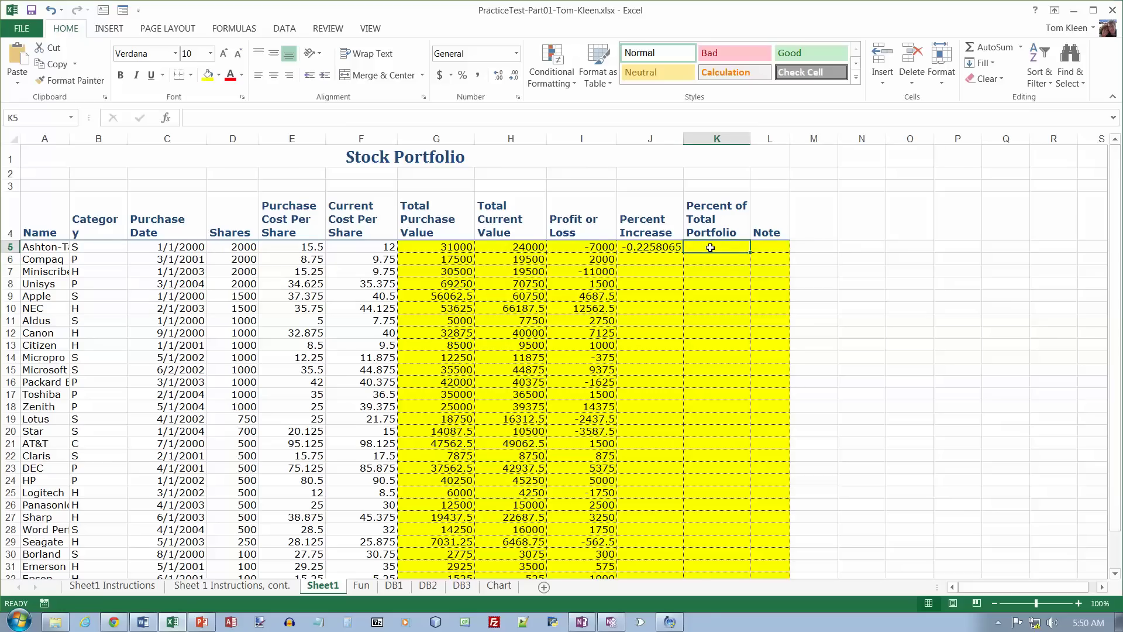
type("=")
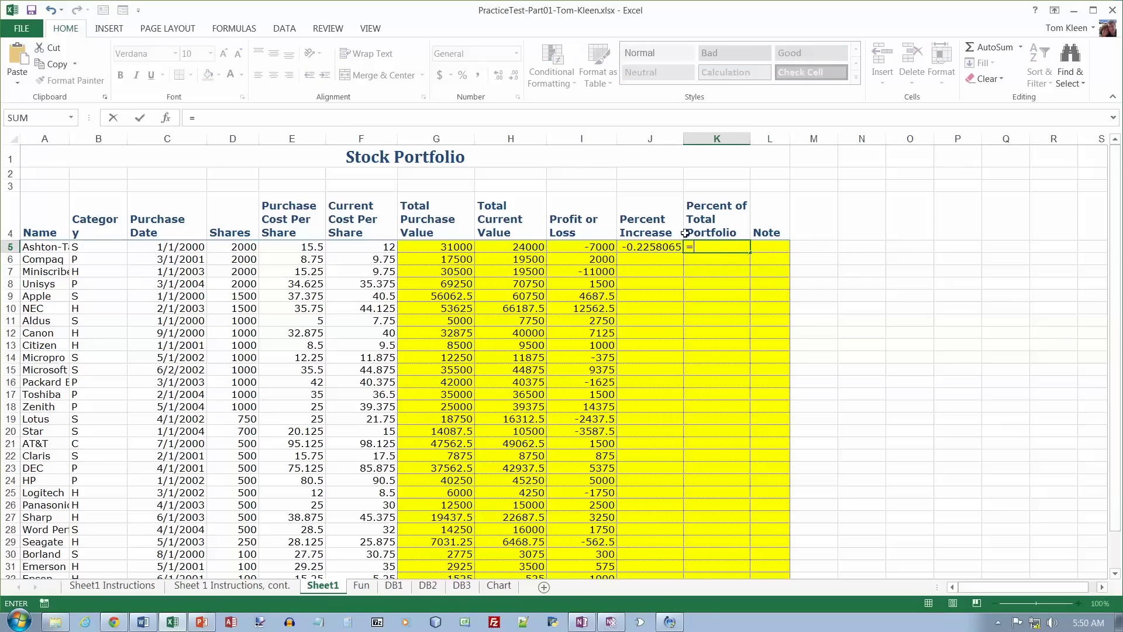
left_click(542, 247)
type("/")
scroll(511, 351, "down", 5)
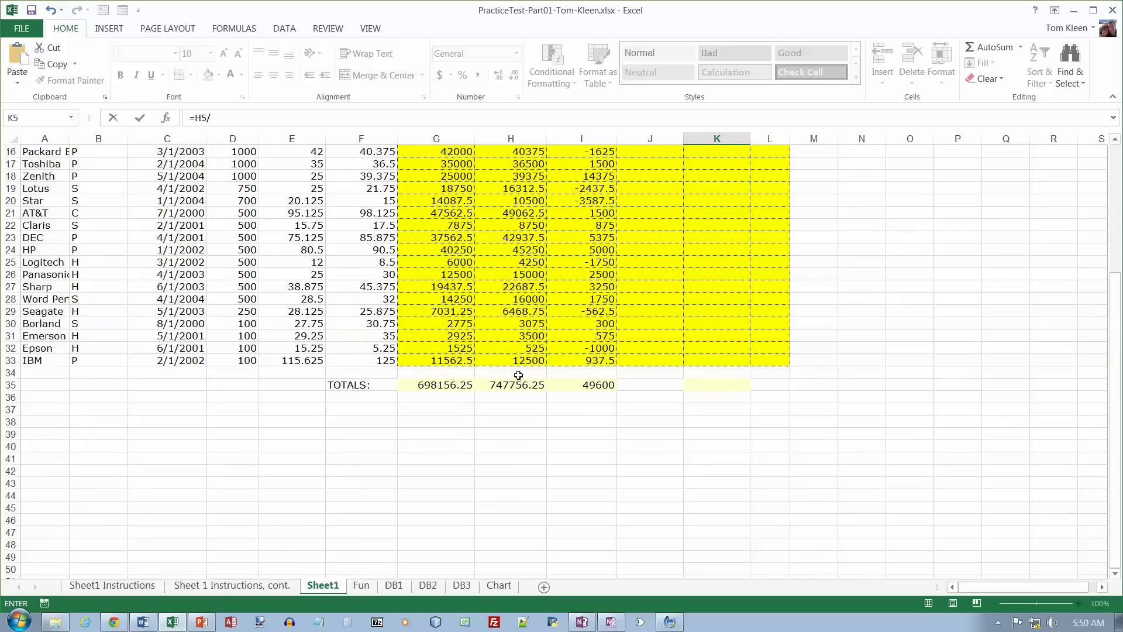
left_click(518, 384)
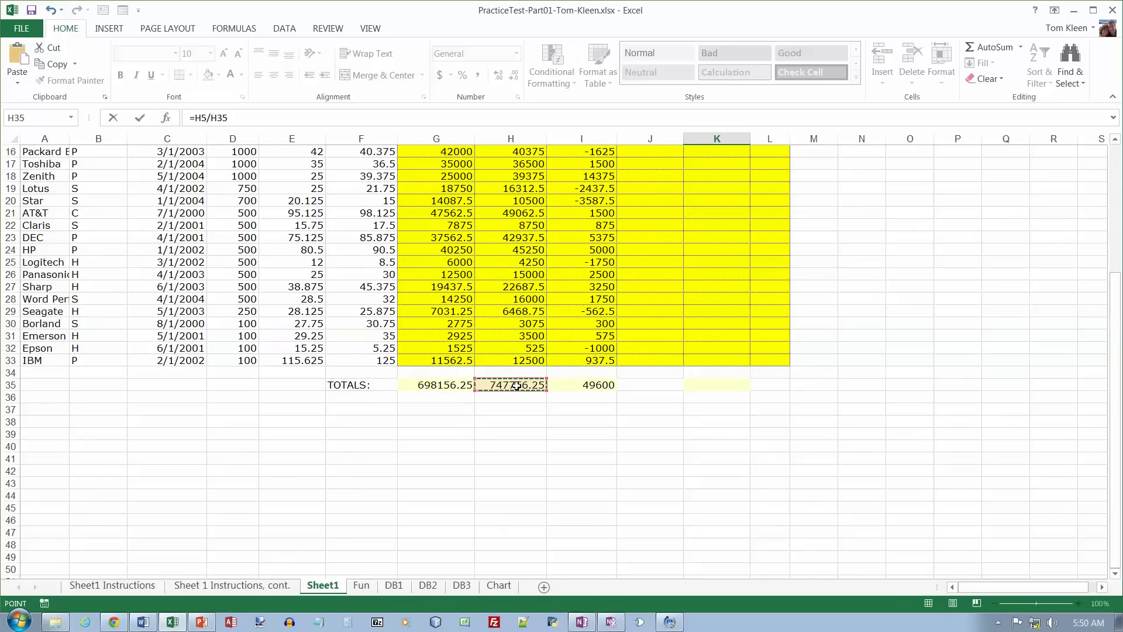
key("F4")
scroll(519, 385, "up", 5)
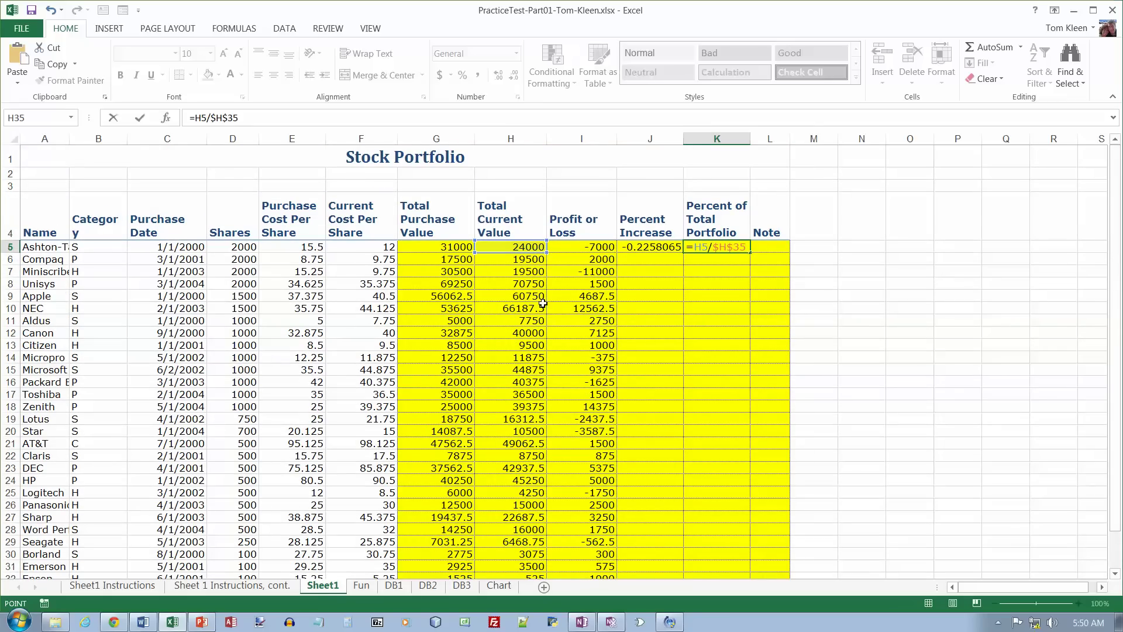
key("Return")
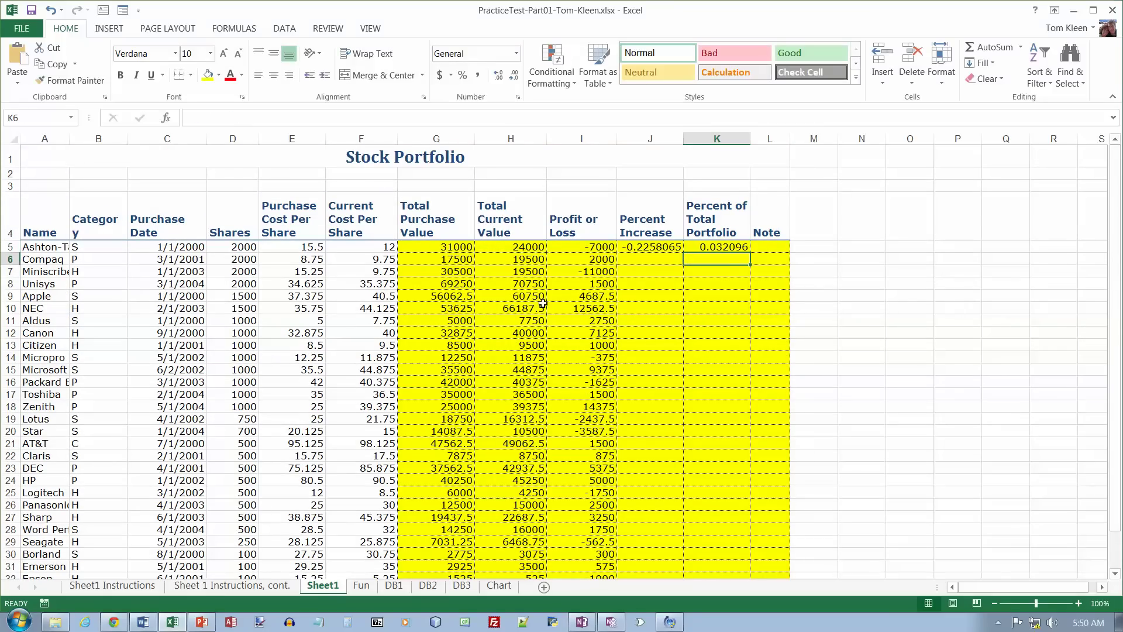
Fill the Percent Increase and Percent of Total Portfolio formulas from J5:K5 down through row 33.
left_click_drag(652, 246, 751, 620)
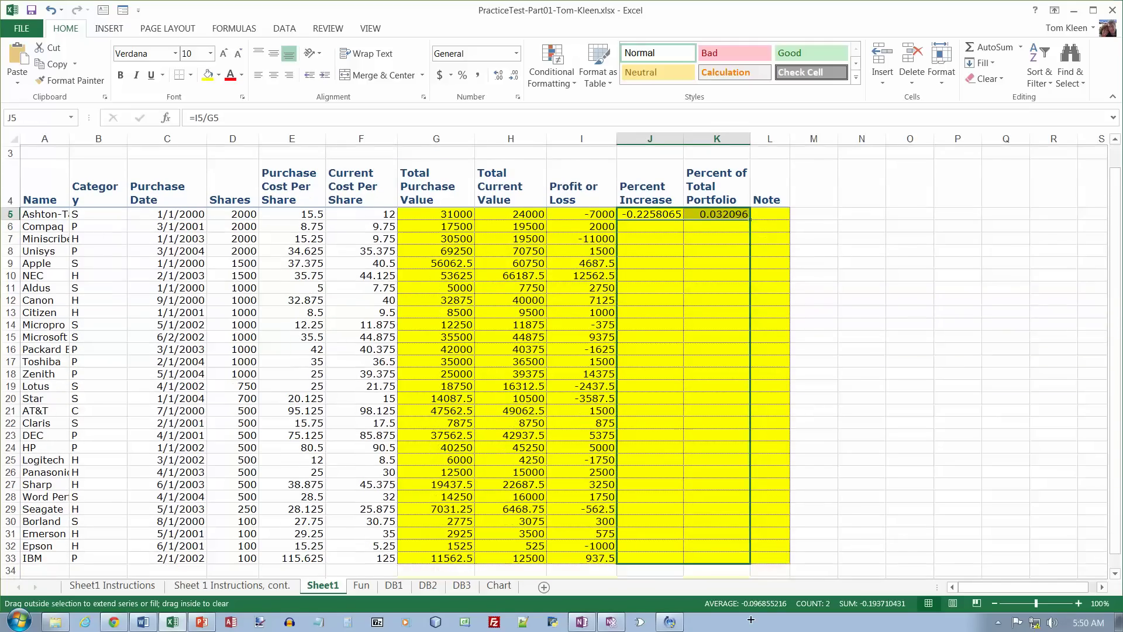
left_click_drag(751, 620, 753, 292)
scroll(746, 292, "up", 7)
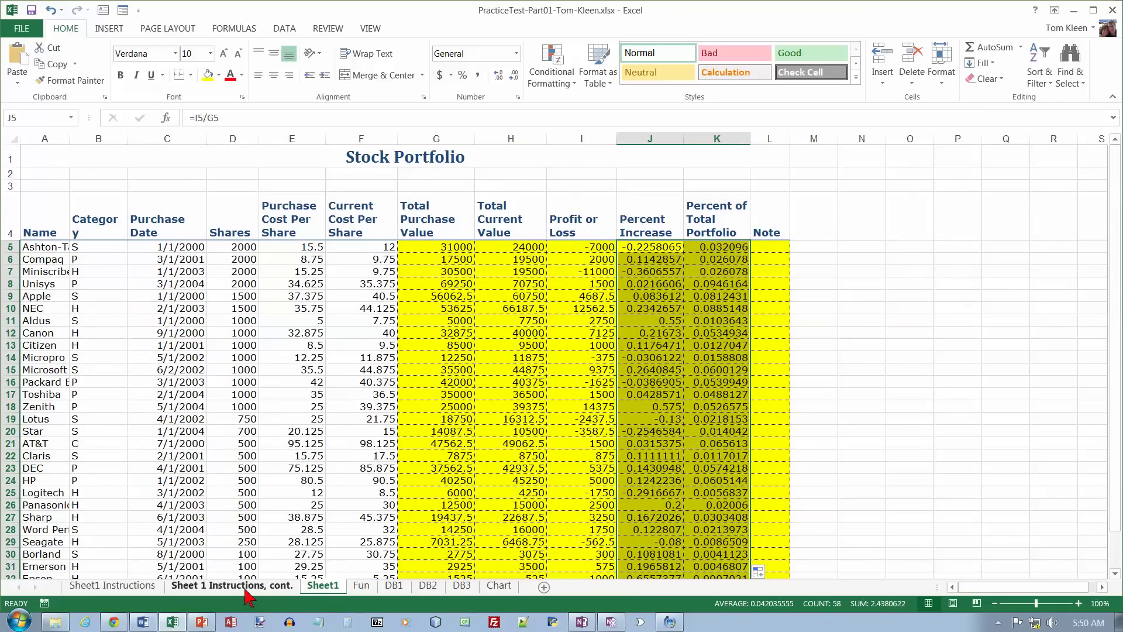
Recolour the Percent Increase and Percent of Total Portfolio instructions on Sheet 1 Instructions, cont. black and return to Sheet1.
left_click(246, 587)
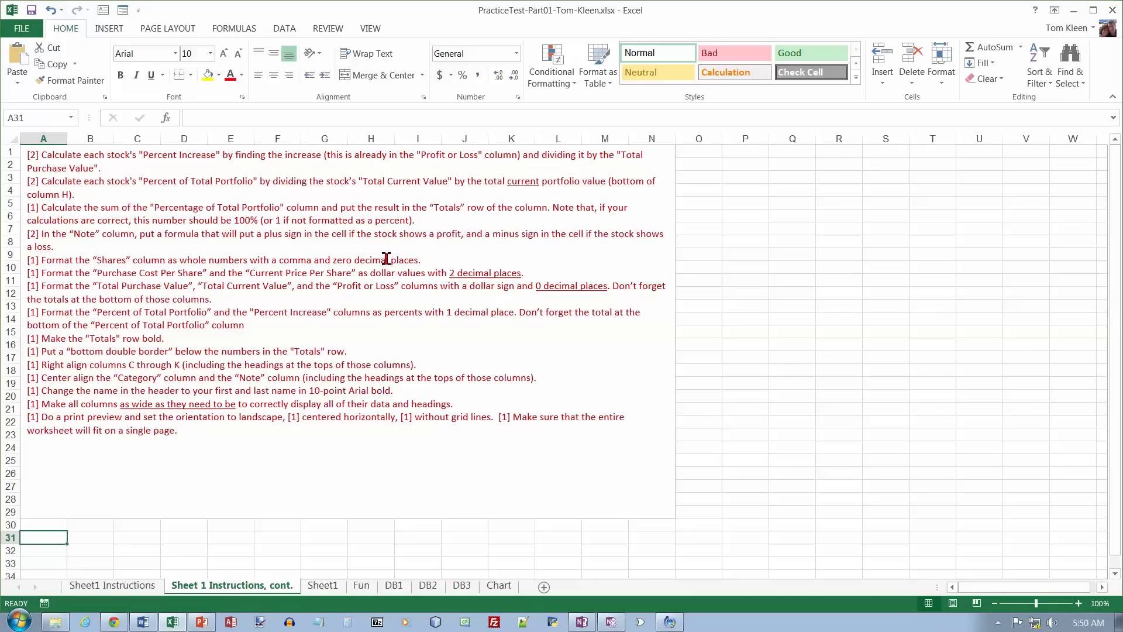
mouse_move(164, 205)
left_mouse_down()
mouse_move(53, 183)
mouse_move(55, 164)
mouse_move(83, 193)
mouse_move(52, 188)
mouse_move(23, 152)
left_mouse_up()
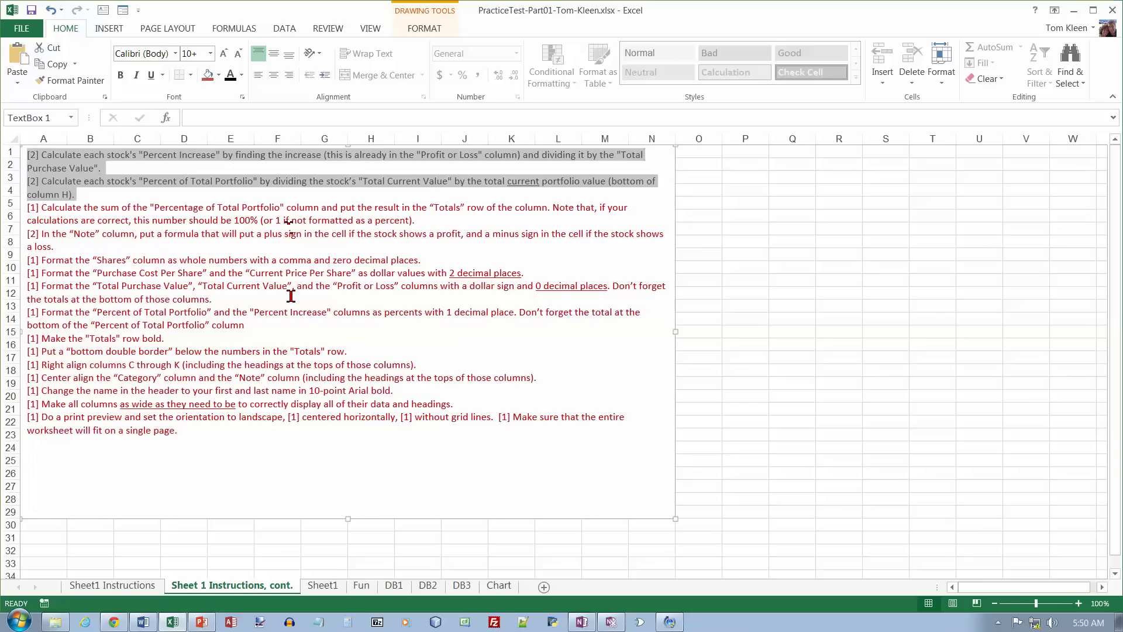
left_click(339, 593)
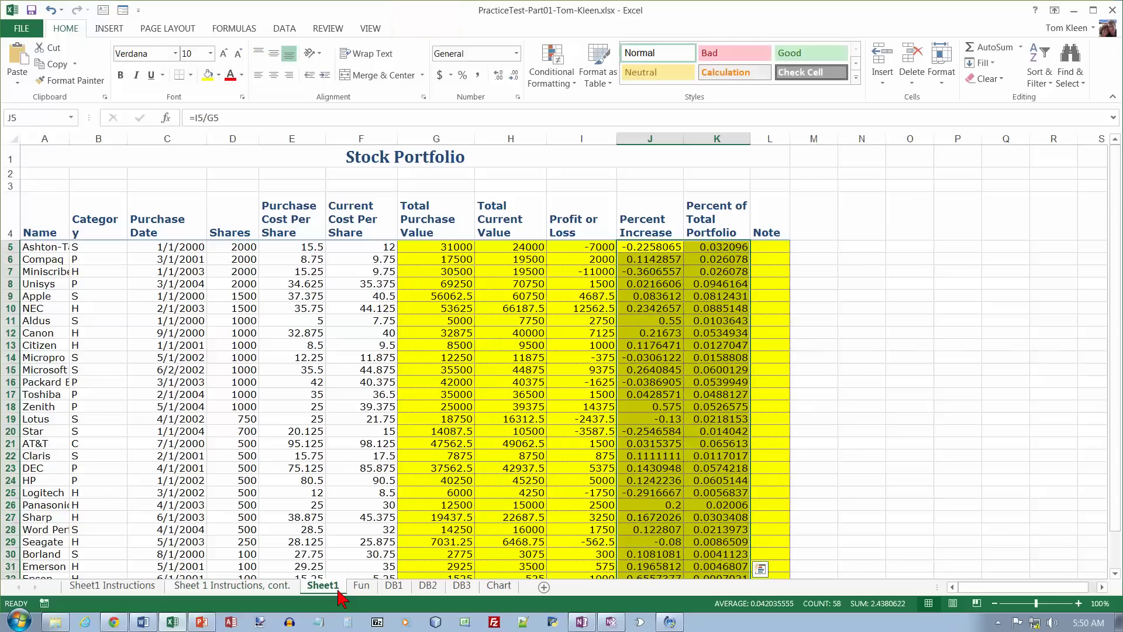
Insert an AutoSum total in K35 for the Percent of Total Portfolio column, covering only K5:K33.
scroll(737, 367, "down", 4)
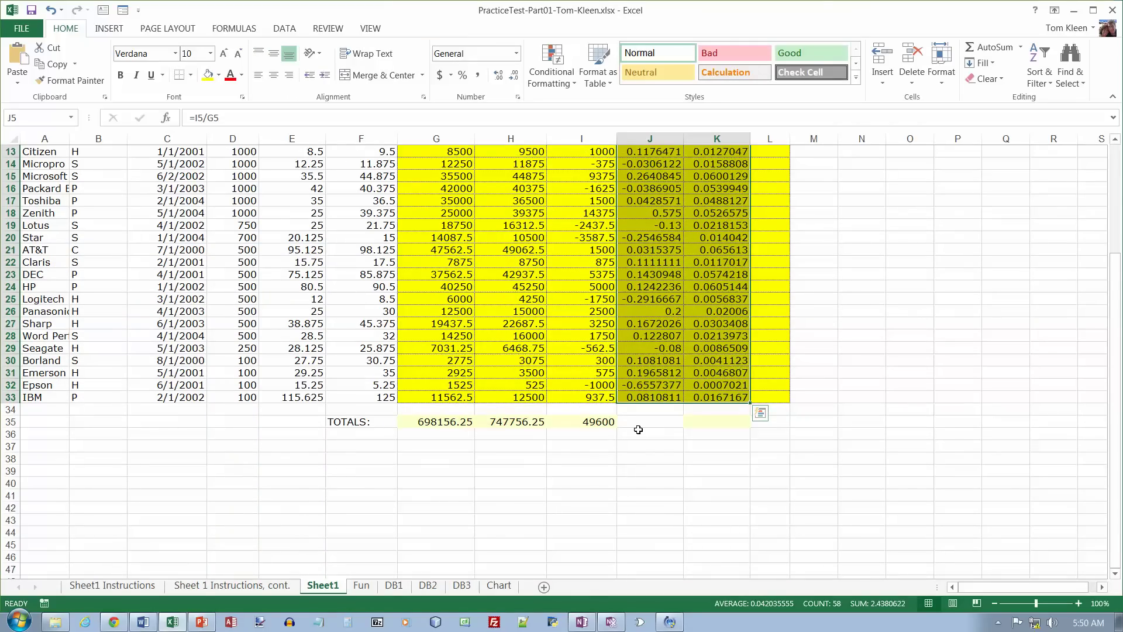
scroll(659, 404, "up", 4)
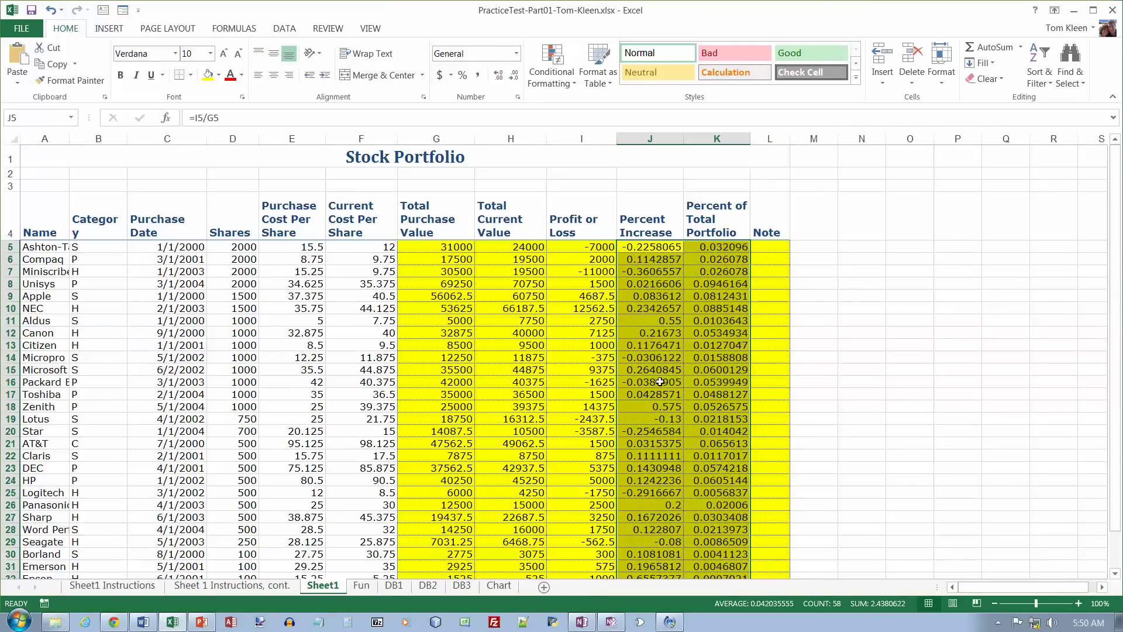
left_click(705, 247)
scroll(706, 351, "down", 5)
left_click(709, 387)
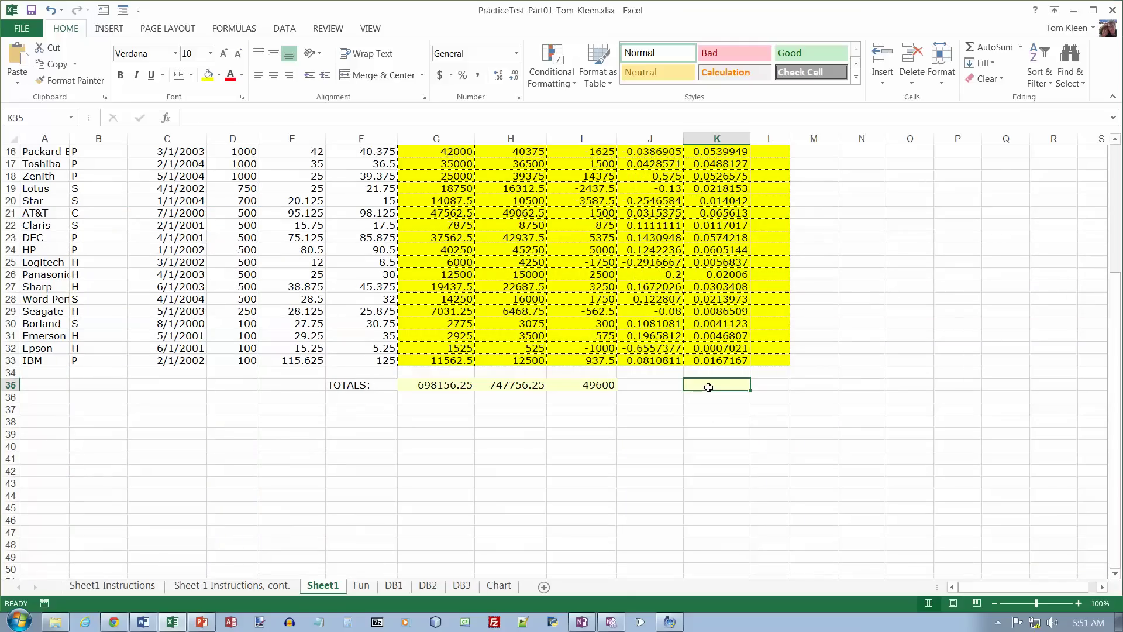
left_click(989, 47)
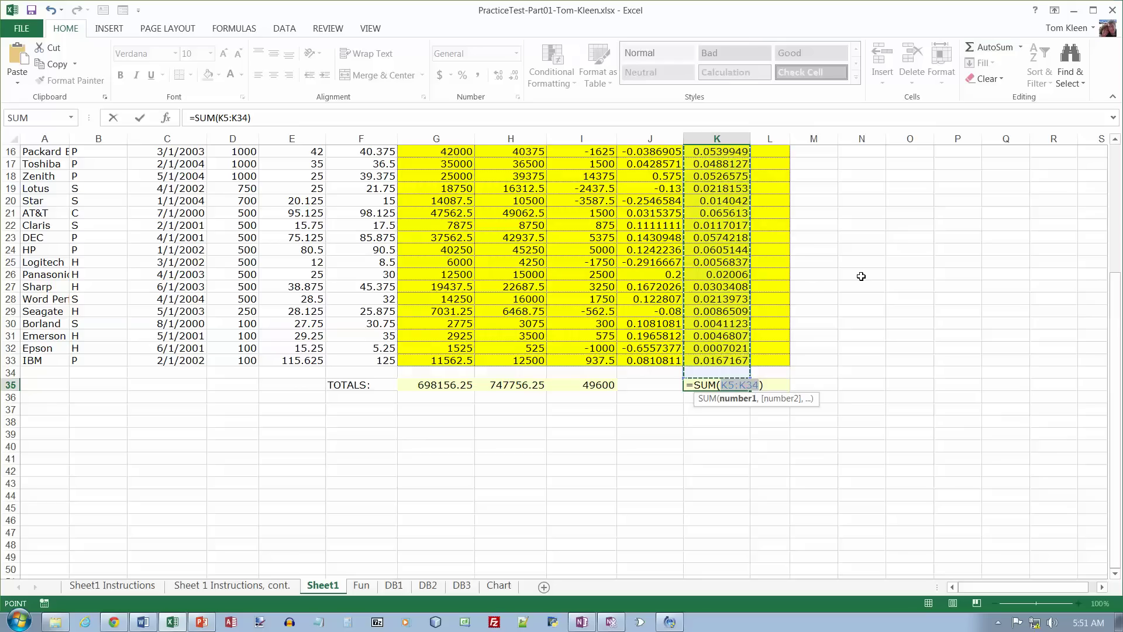
left_click_drag(717, 361, 733, 214)
scroll(835, 322, "down", 5)
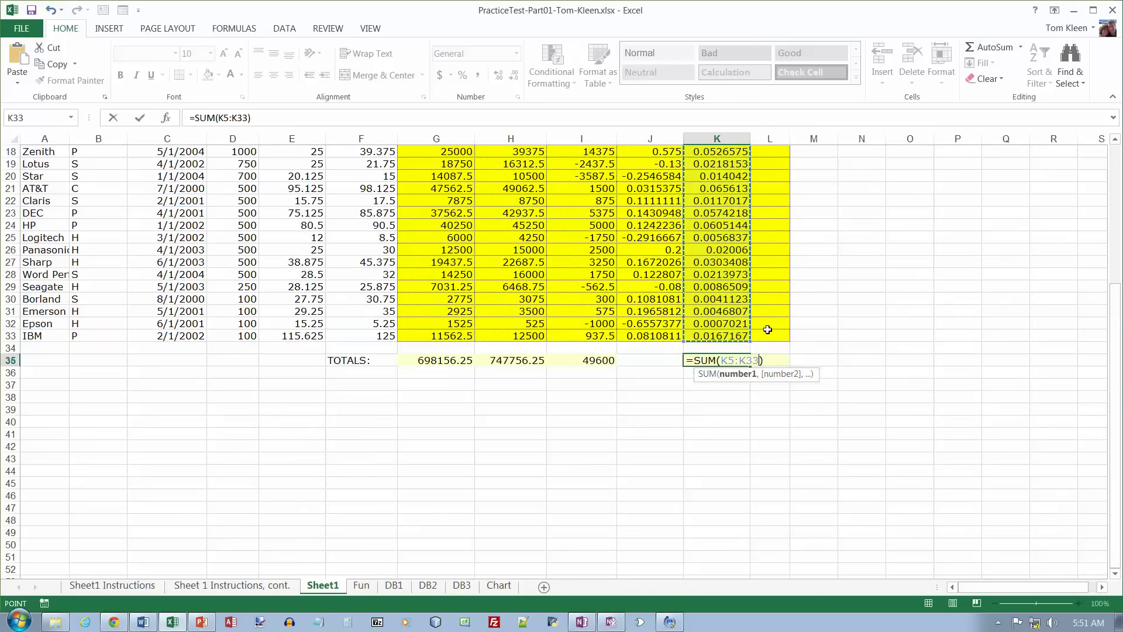
key("Return")
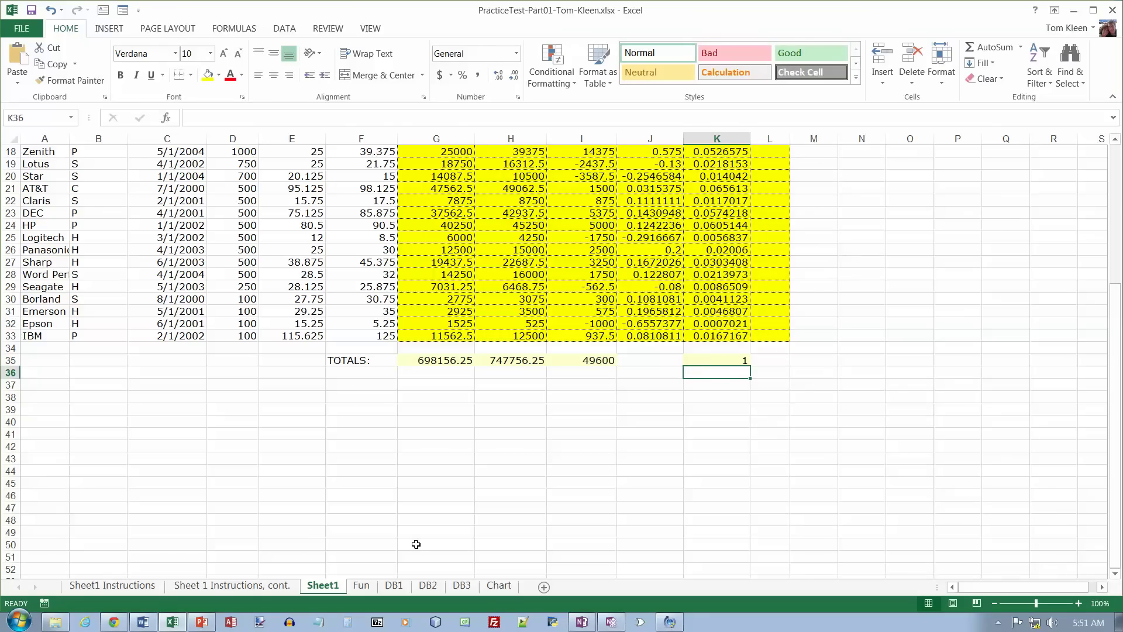
Recolour the instruction about summing the portfolio percentages black and go back to Sheet1.
key("ctrl+Page_Up")
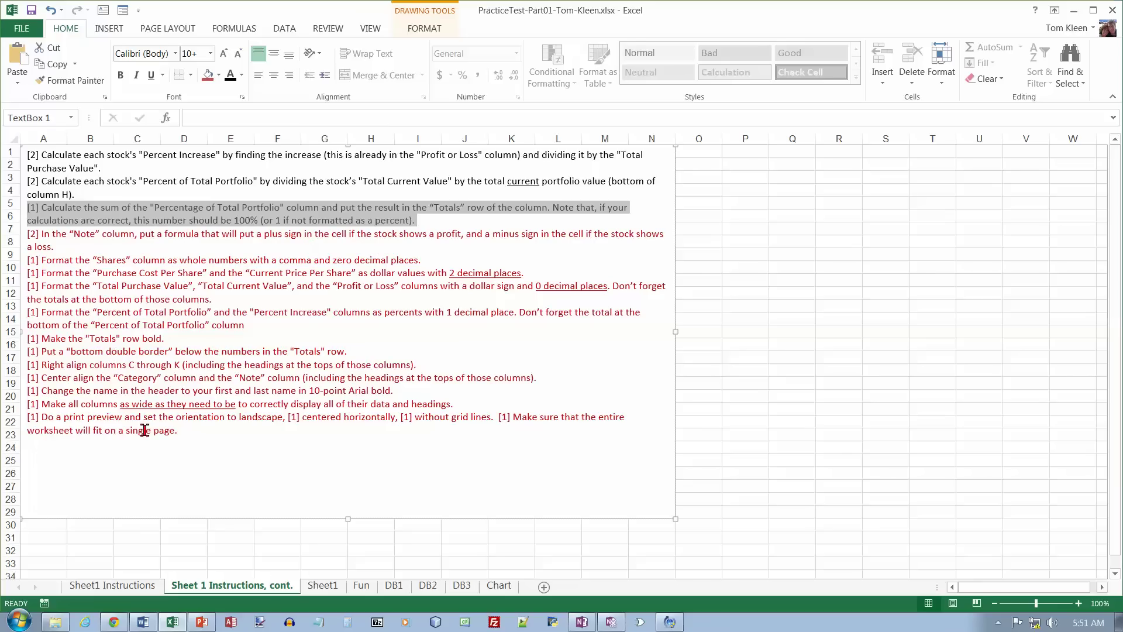
left_click(325, 593)
scroll(502, 394, "up", 6)
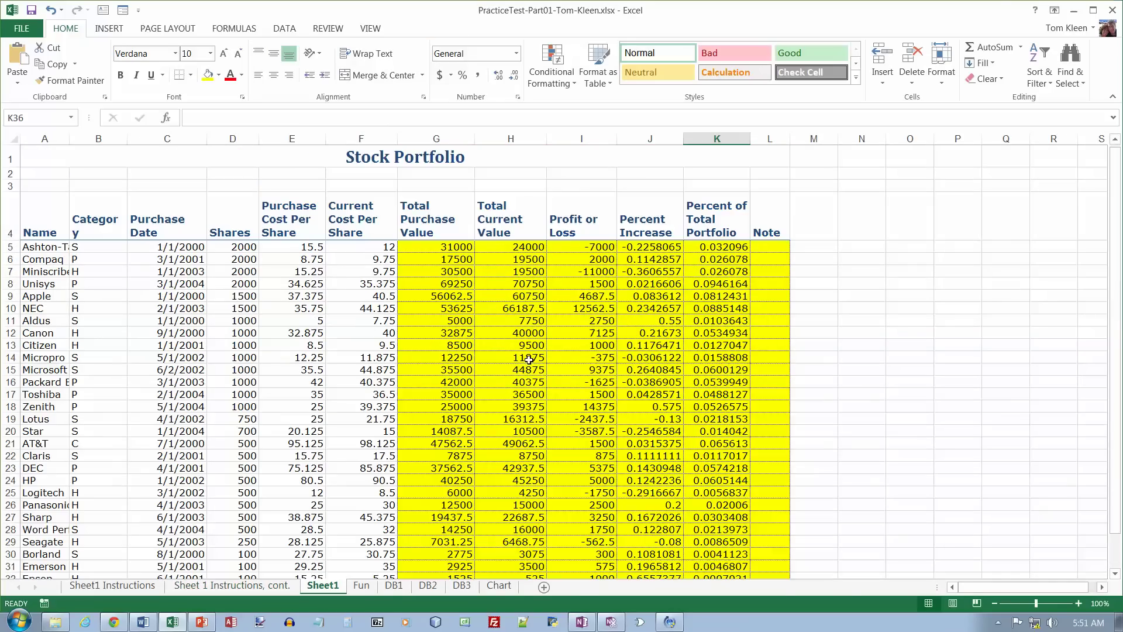
Insert the IF function in the first Note cell, L5, with the logical test I5>0 on the Profit or Loss value.
left_click(597, 247)
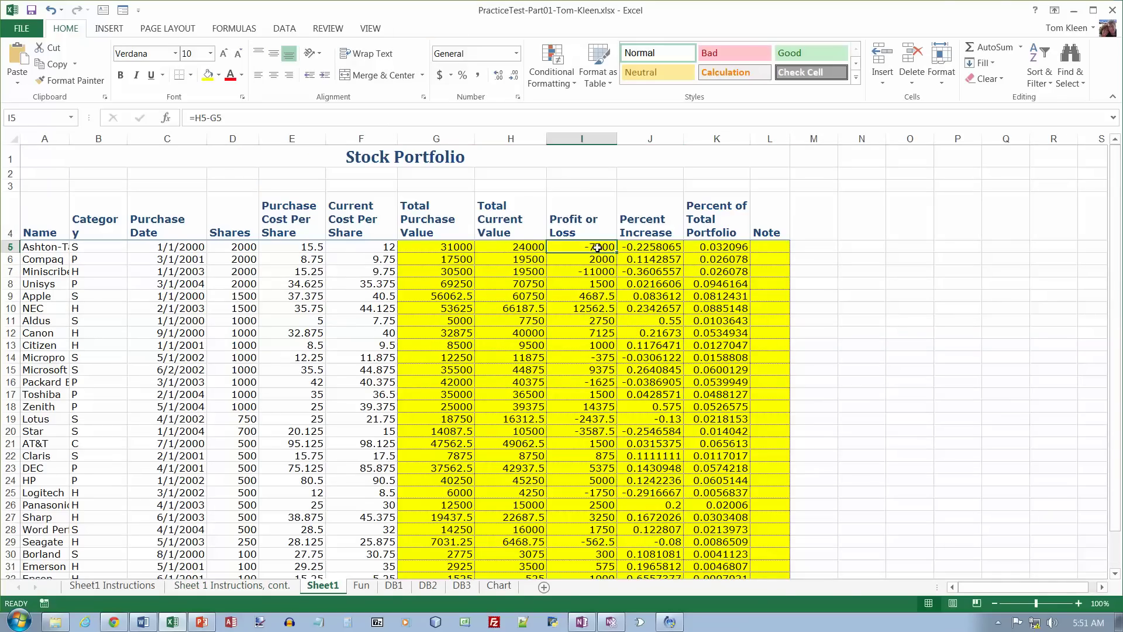
left_click(606, 258)
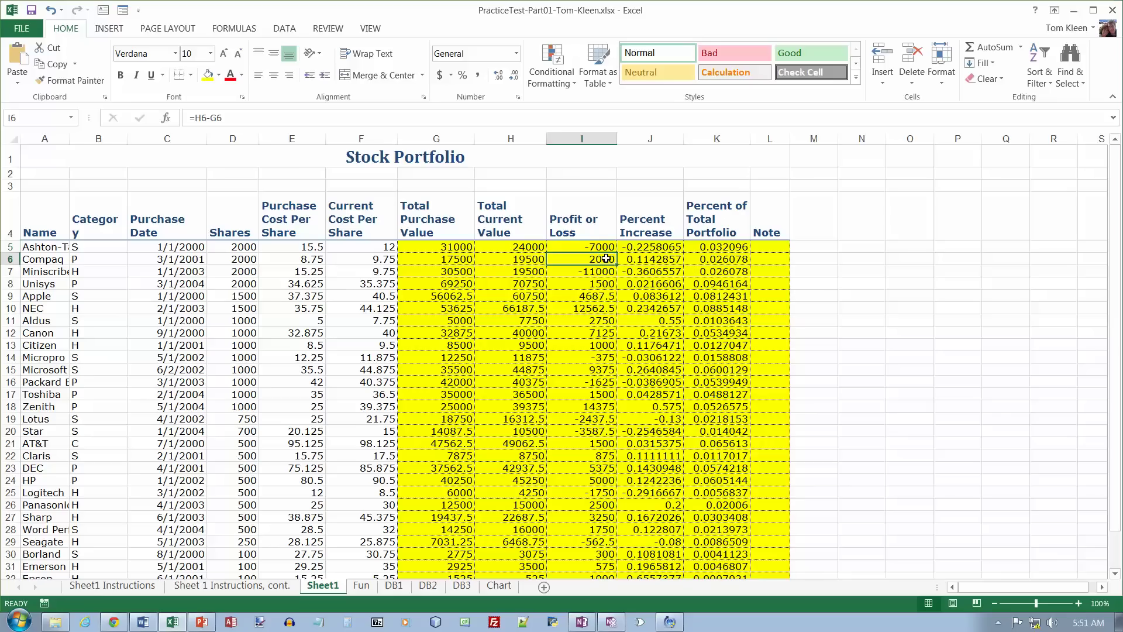
left_click(603, 248)
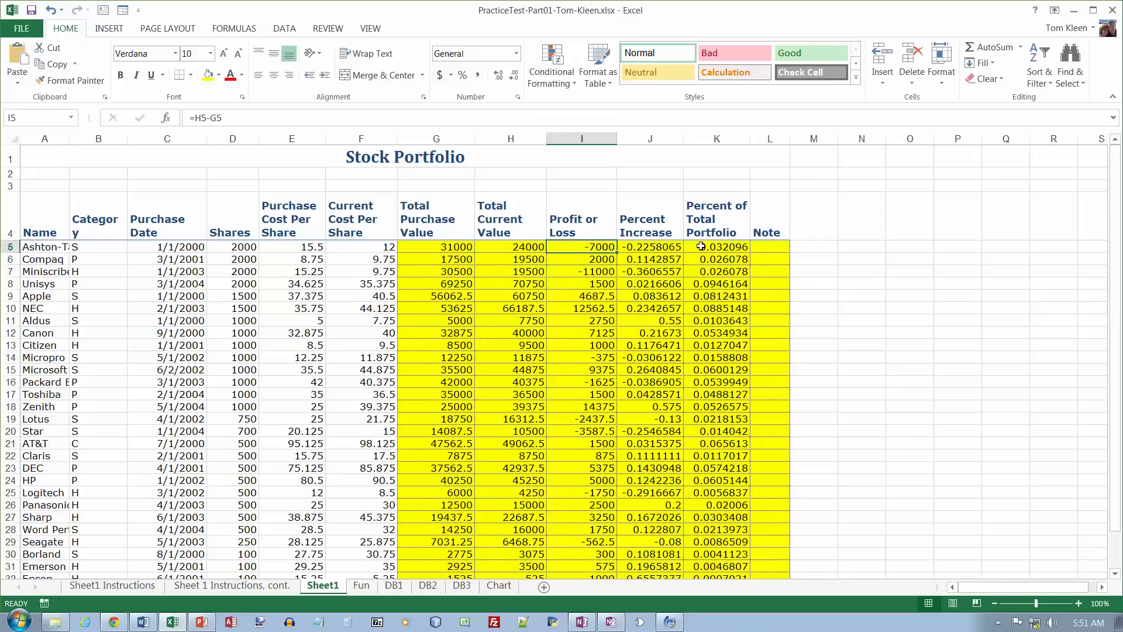
left_click(775, 244)
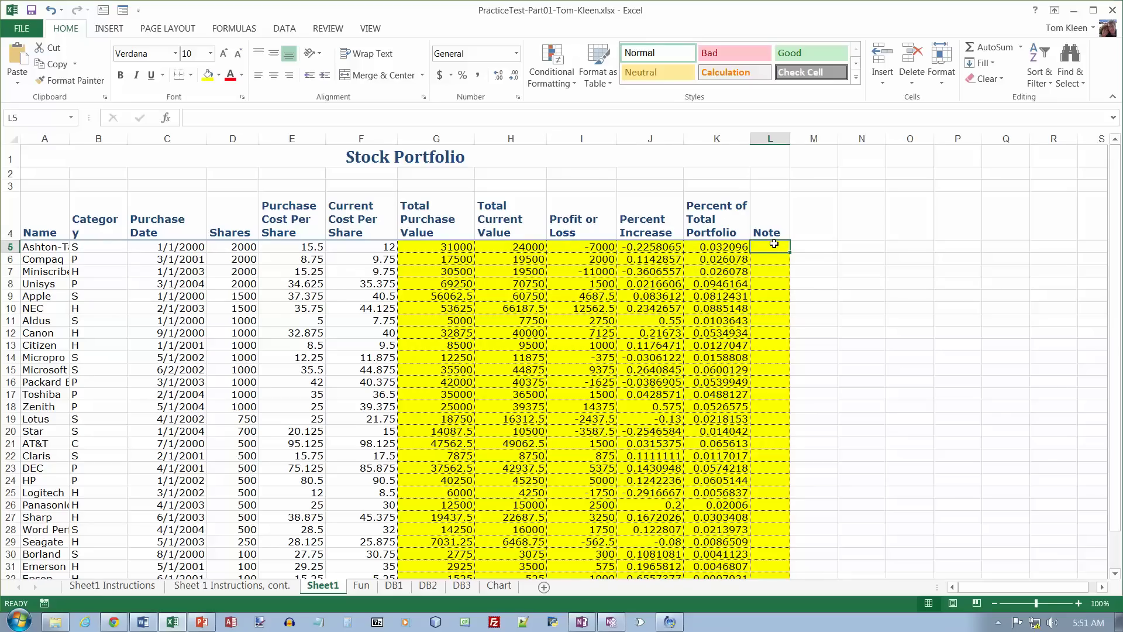
left_click(231, 30)
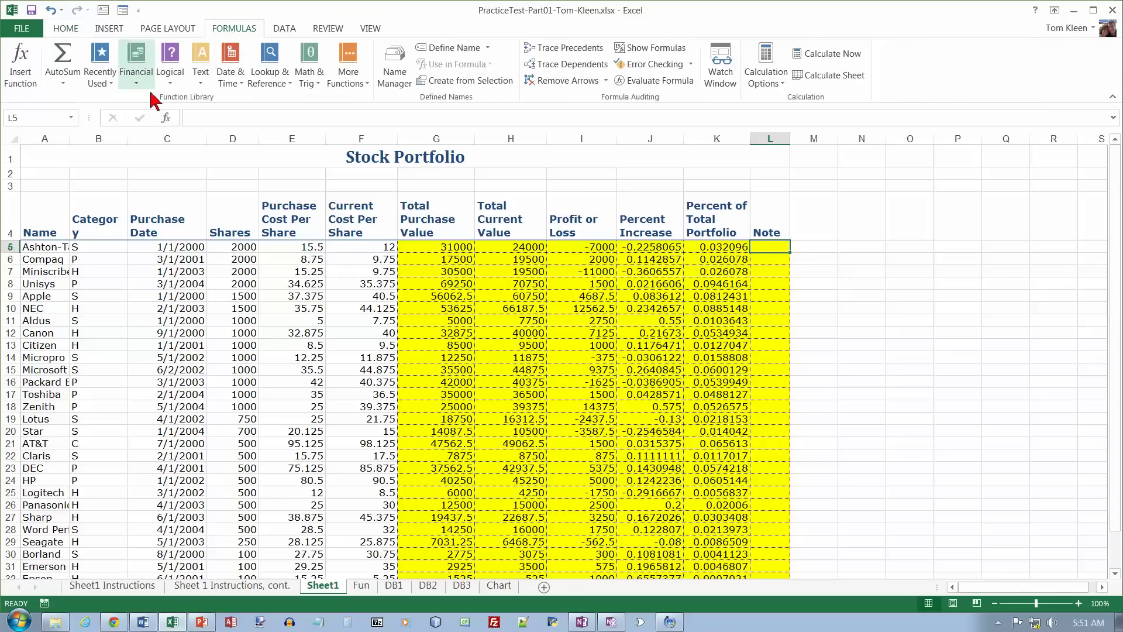
left_click(171, 85)
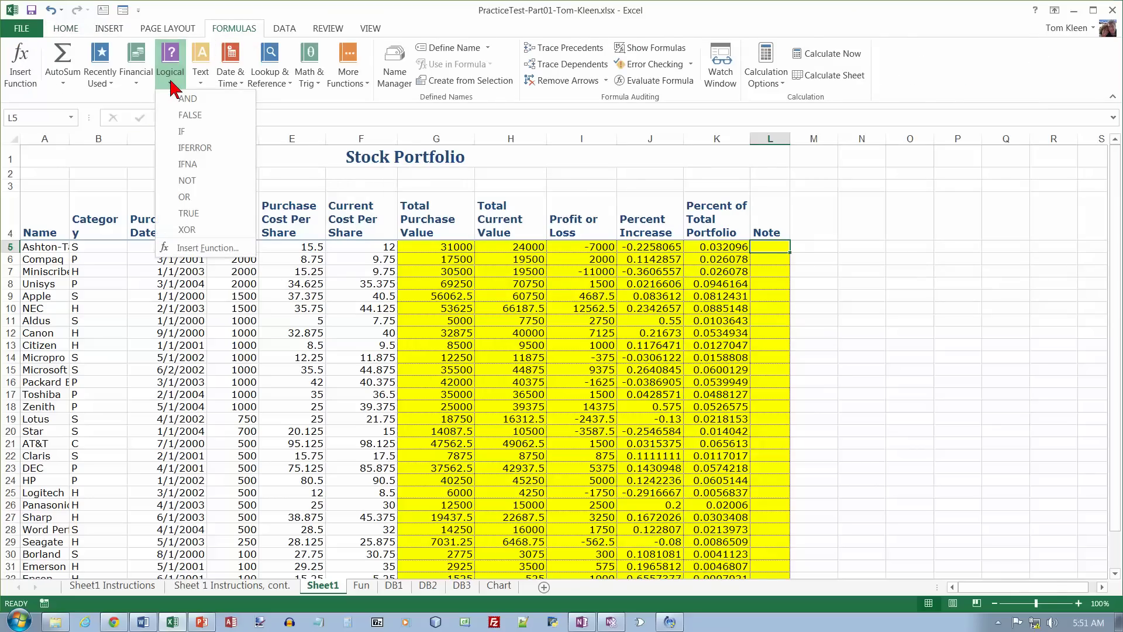
left_click(187, 132)
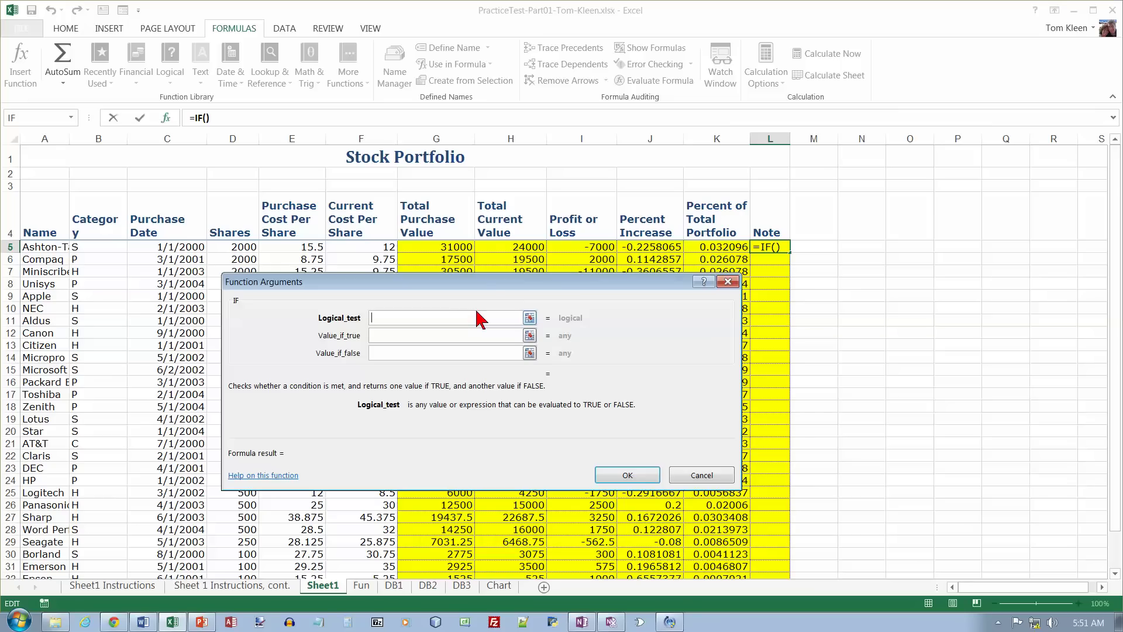
left_click(568, 248)
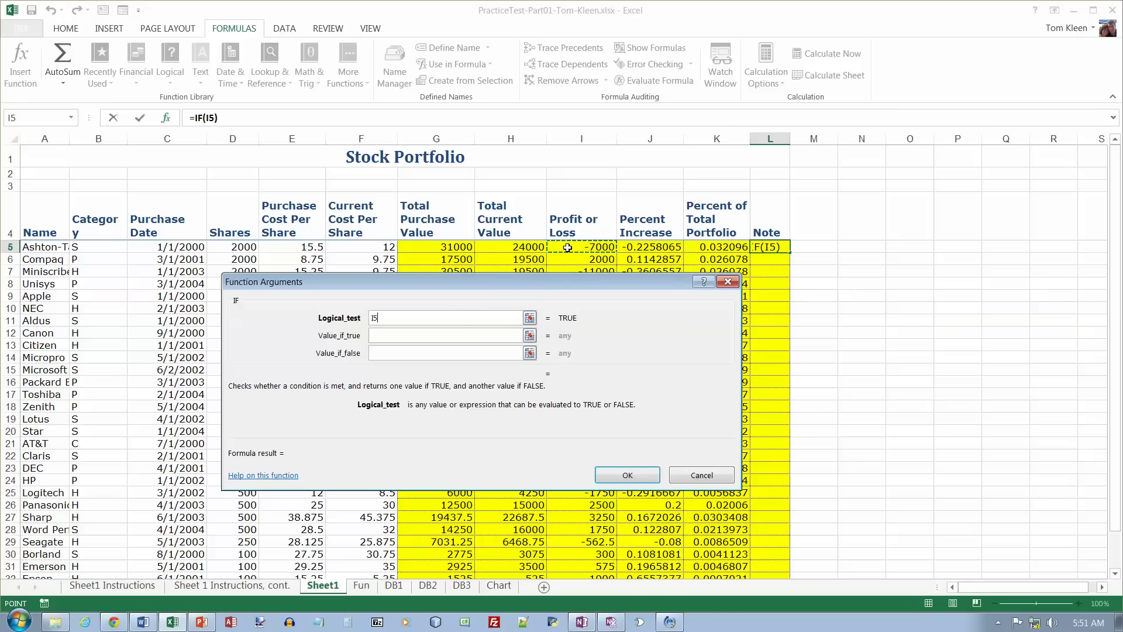
type(">")
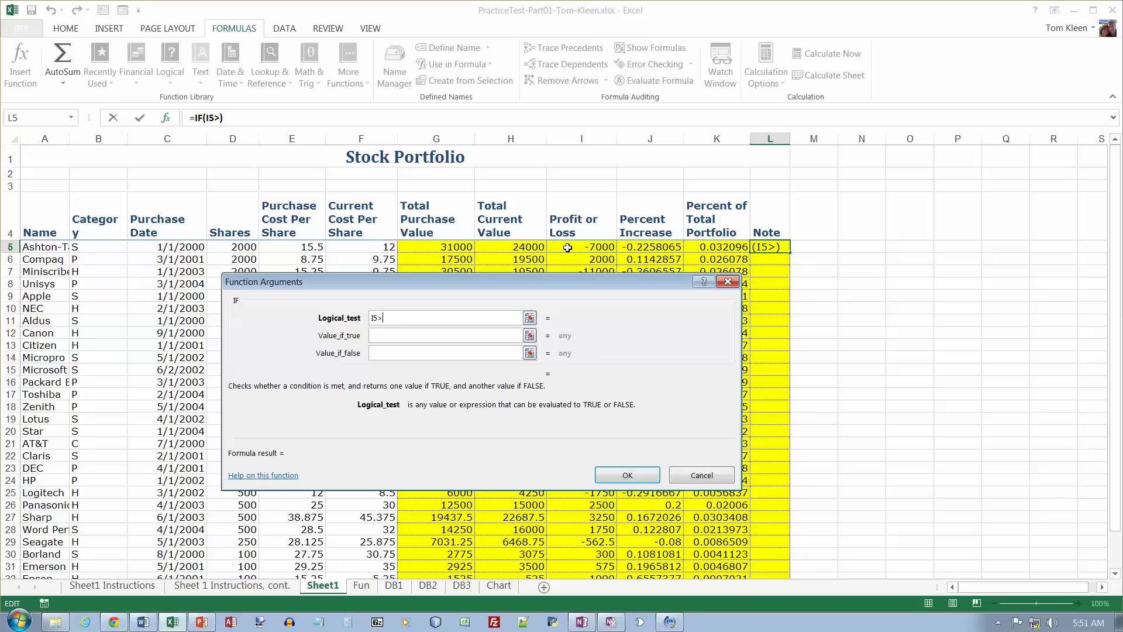
type("0")
key("Tab")
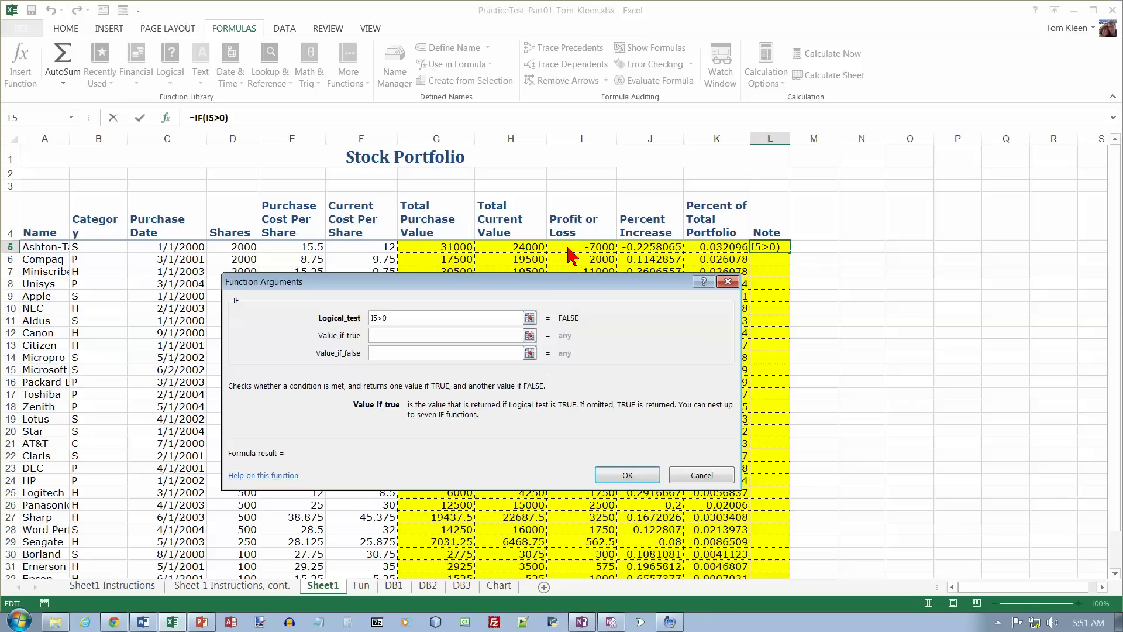
Have the IF function return "+" when true and "-" when false, and enter the formula in L5.
type("\"+\"")
key("Tab")
type("\"-\"")
key("Tab")
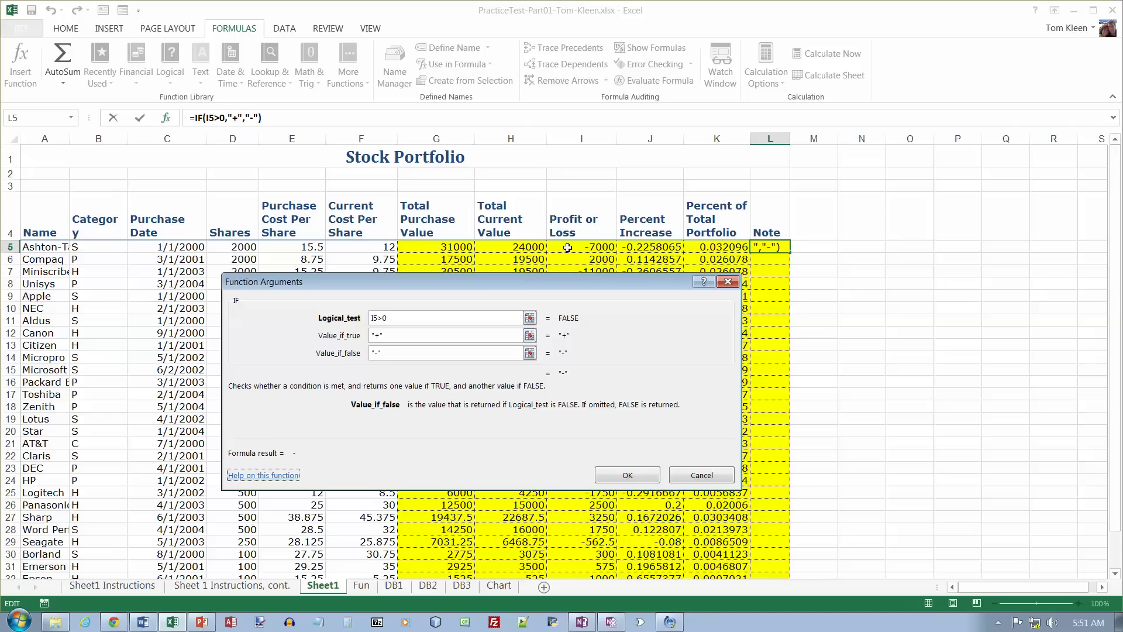
left_click(625, 472)
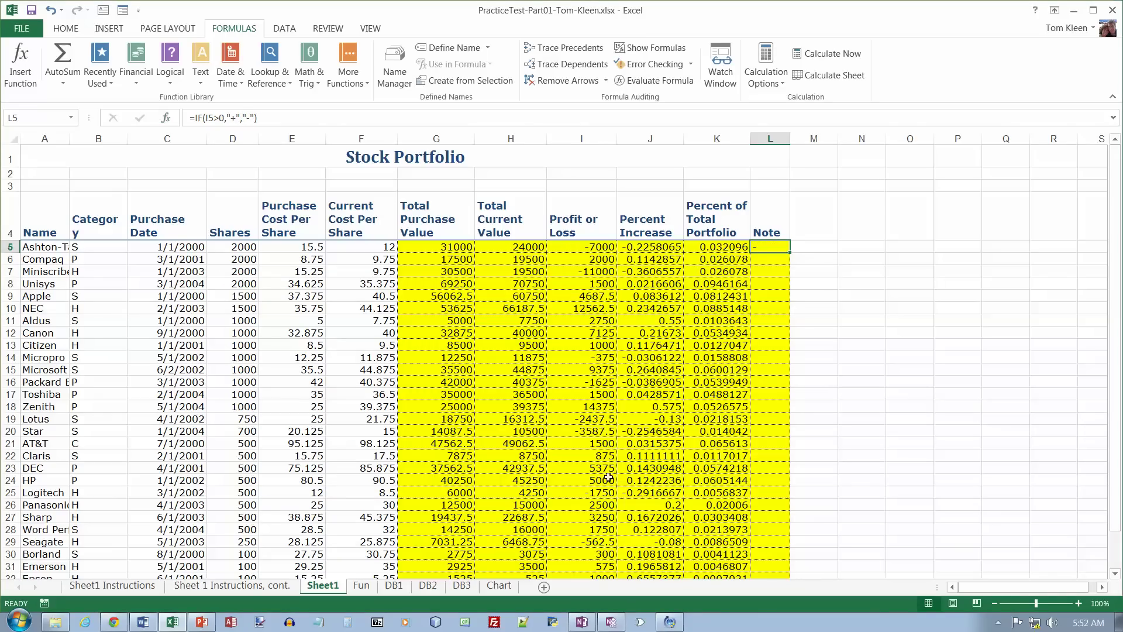
Review the Note column instruction, then fill the IF formula from L5 down through L33 on Sheet1.
left_click(246, 585)
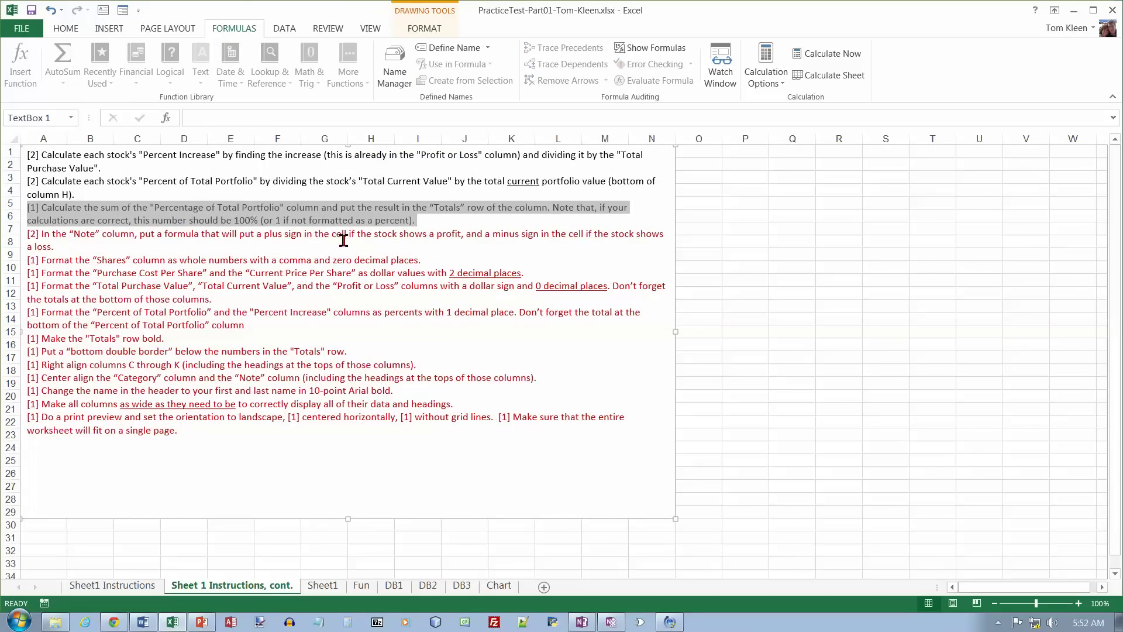
left_click_drag(76, 250, 4, 234)
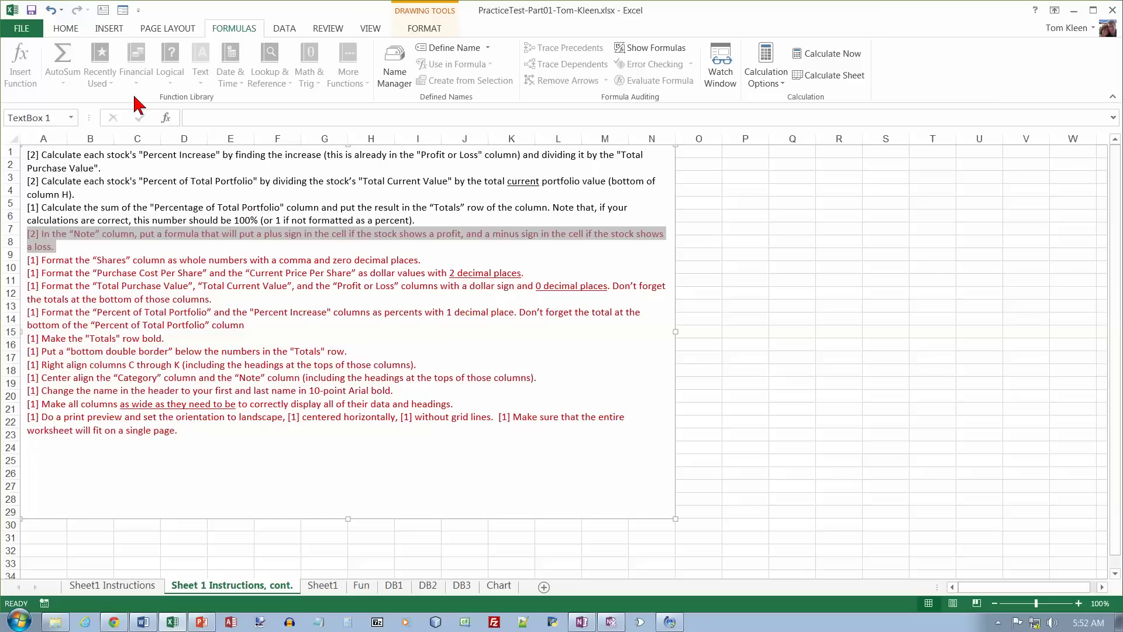
left_click(518, 321)
left_click(323, 585)
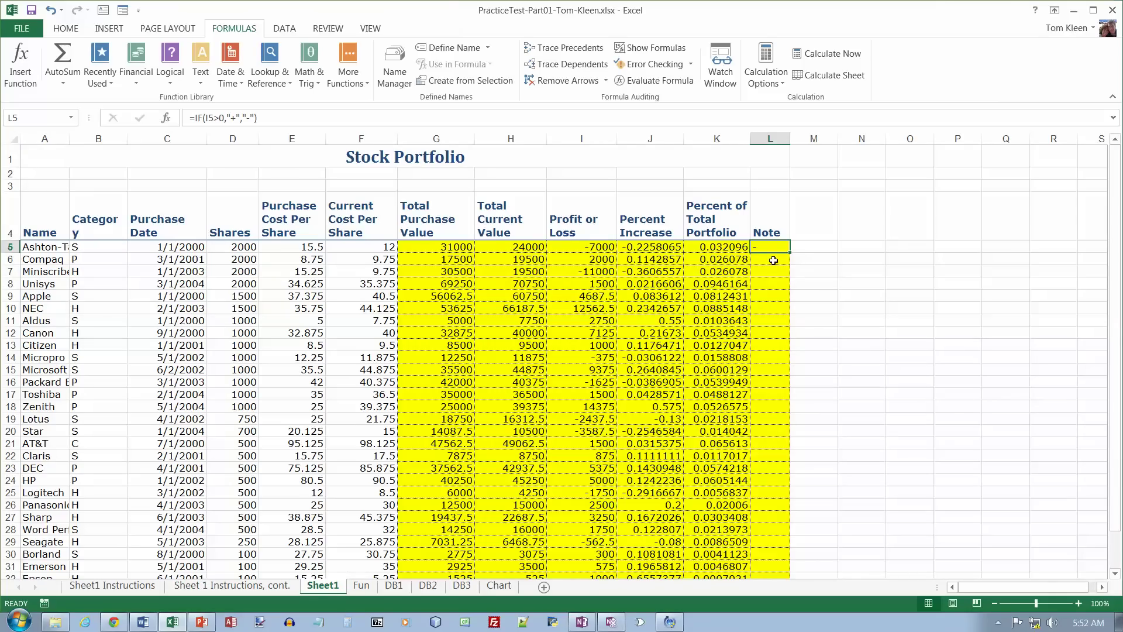
left_click_drag(790, 252, 772, 559)
Recolour the instruction about the Note column formula black and go back to Sheet1.
left_click(263, 585)
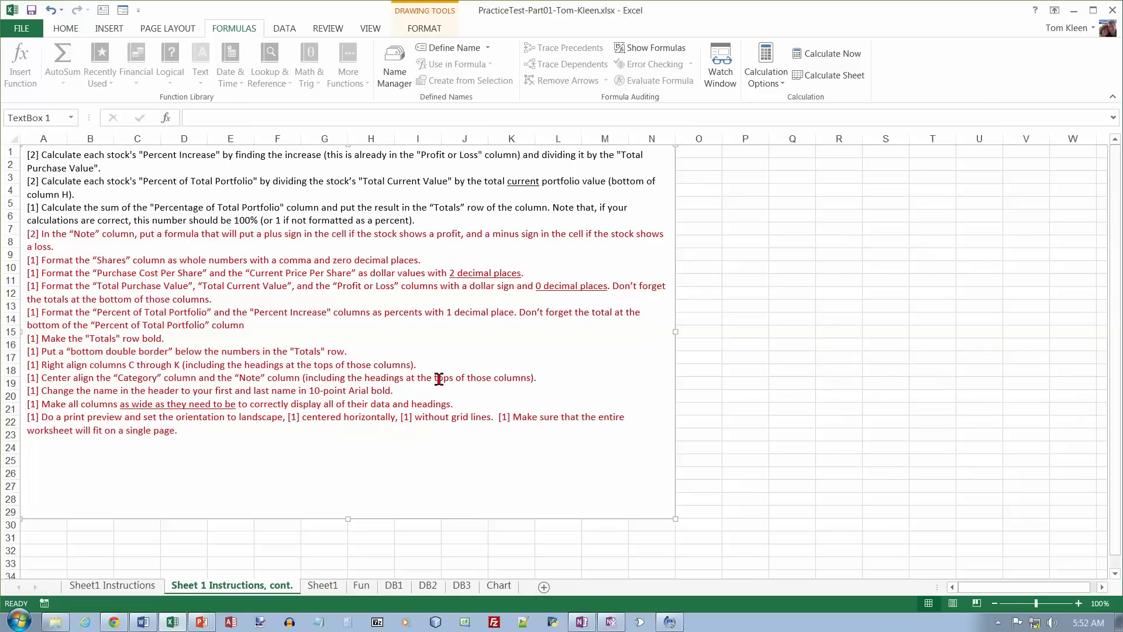
triple_click(38, 236)
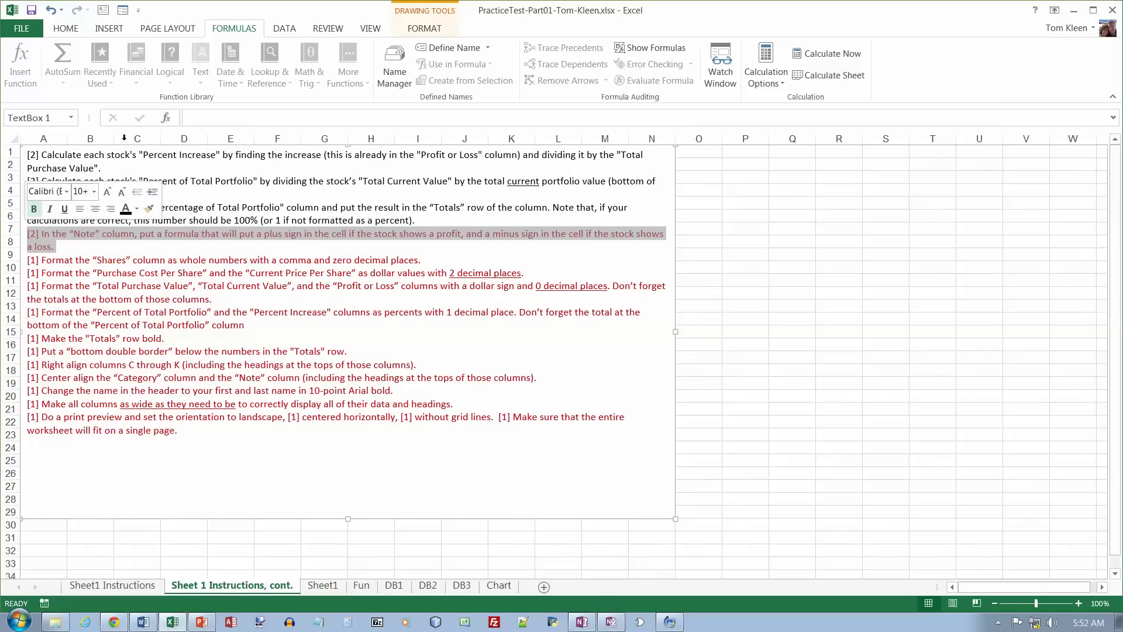
left_click(67, 29)
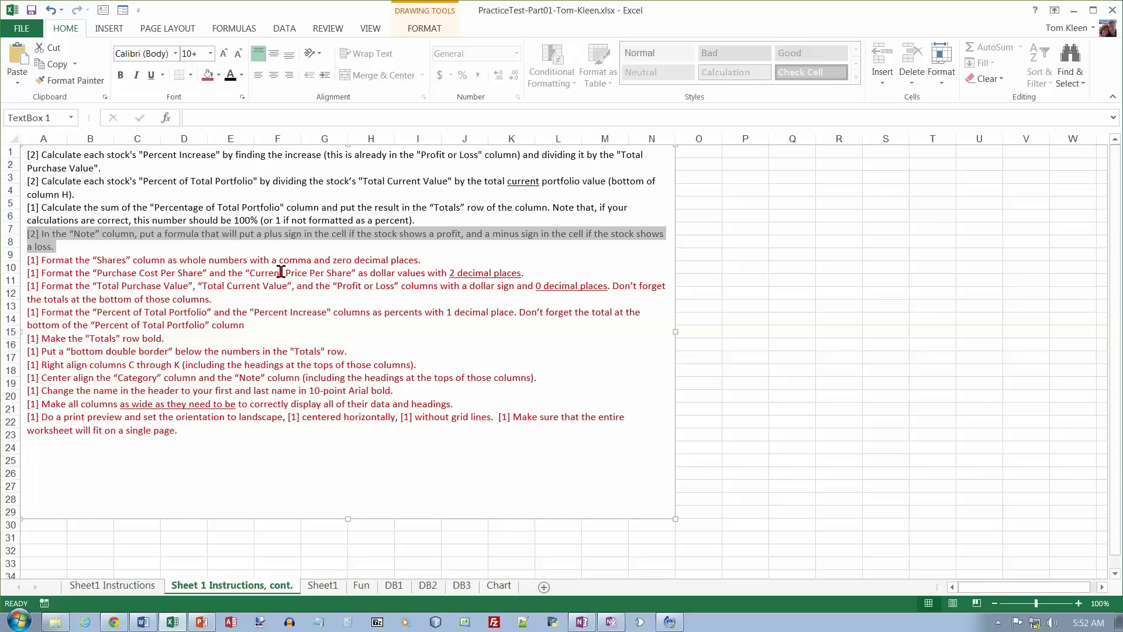
left_click(323, 585)
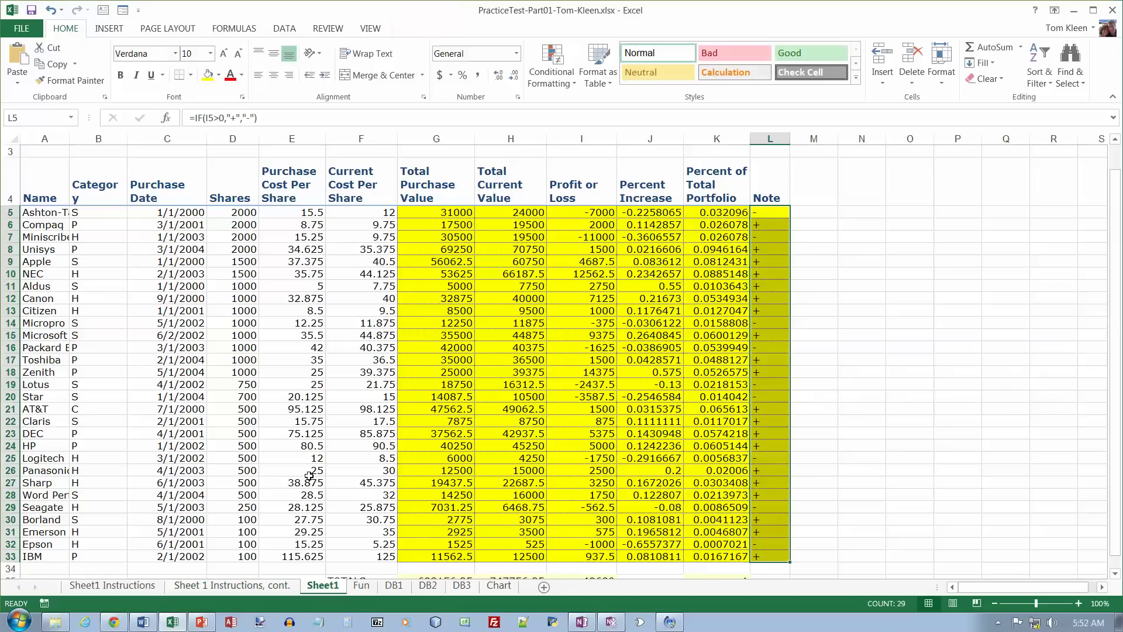
Format the Shares values in D5:D33 with a comma separator and zero decimal places.
left_click(242, 212)
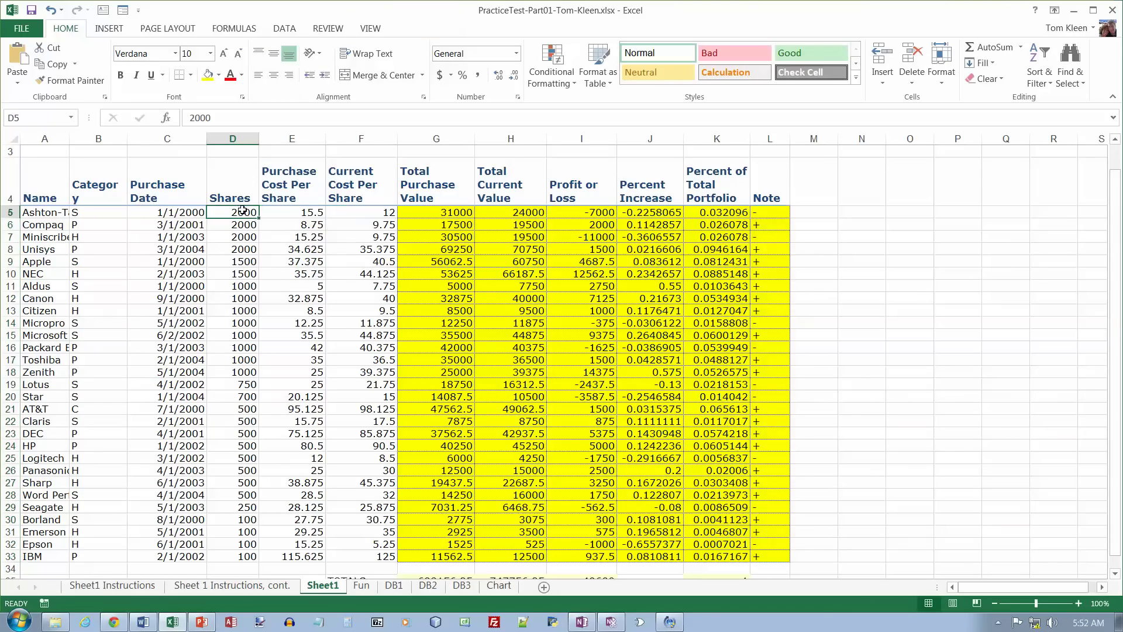
key("ctrl+shift+Down")
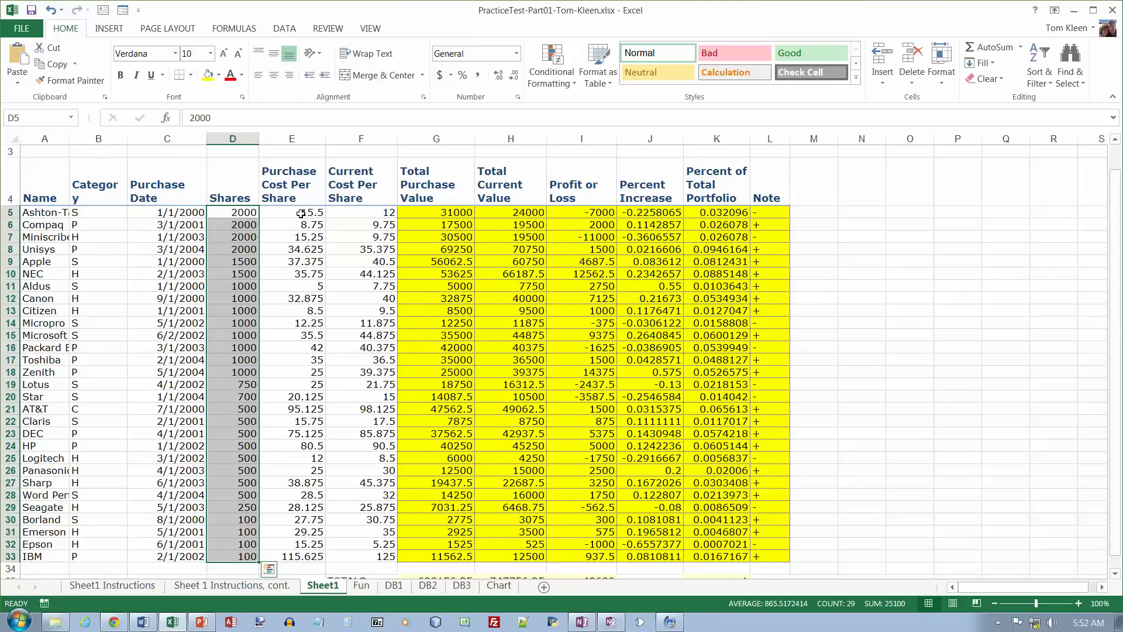
left_click(478, 75)
left_click(514, 74)
left_click(514, 75)
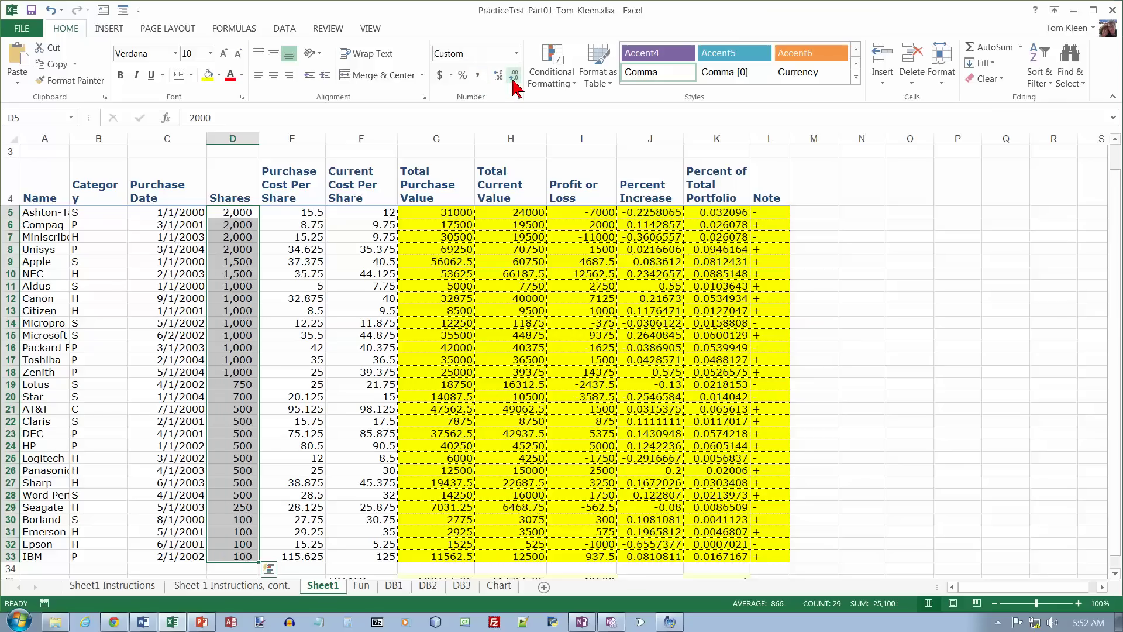
Recolour the instruction about formatting the Shares column black and return to Sheet1.
left_click(260, 585)
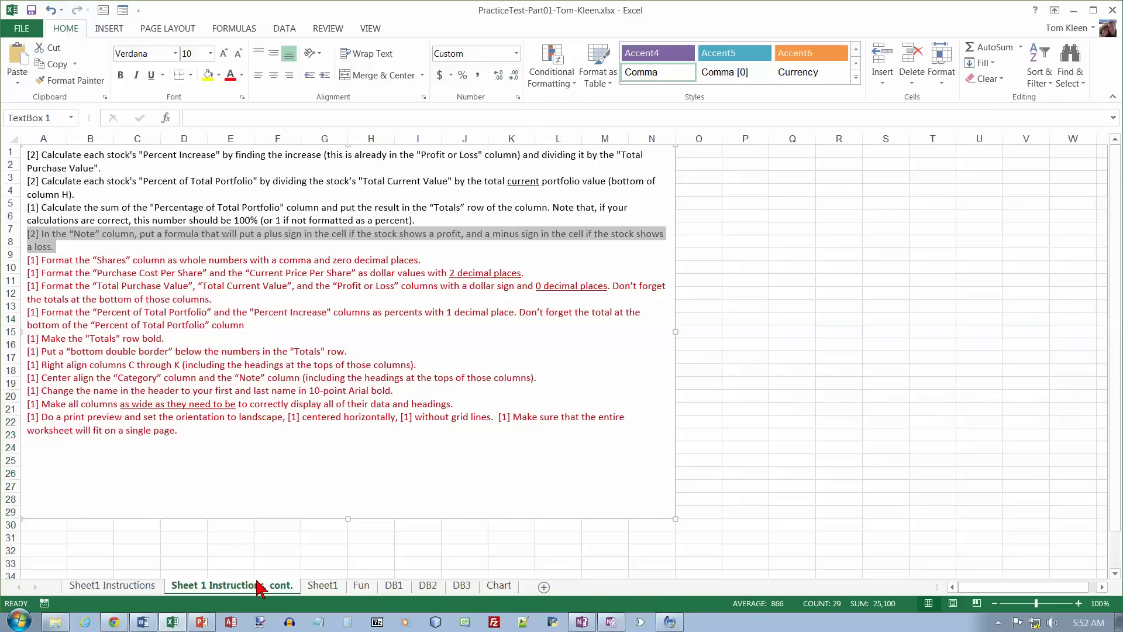
left_click_drag(481, 260, 10, 266)
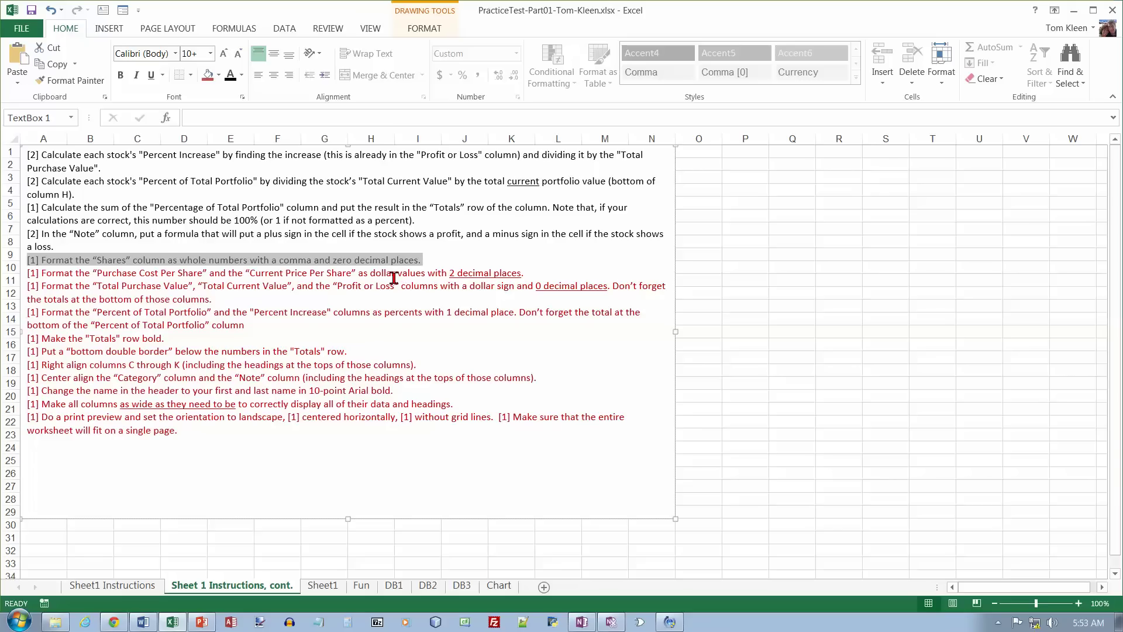
left_click(323, 586)
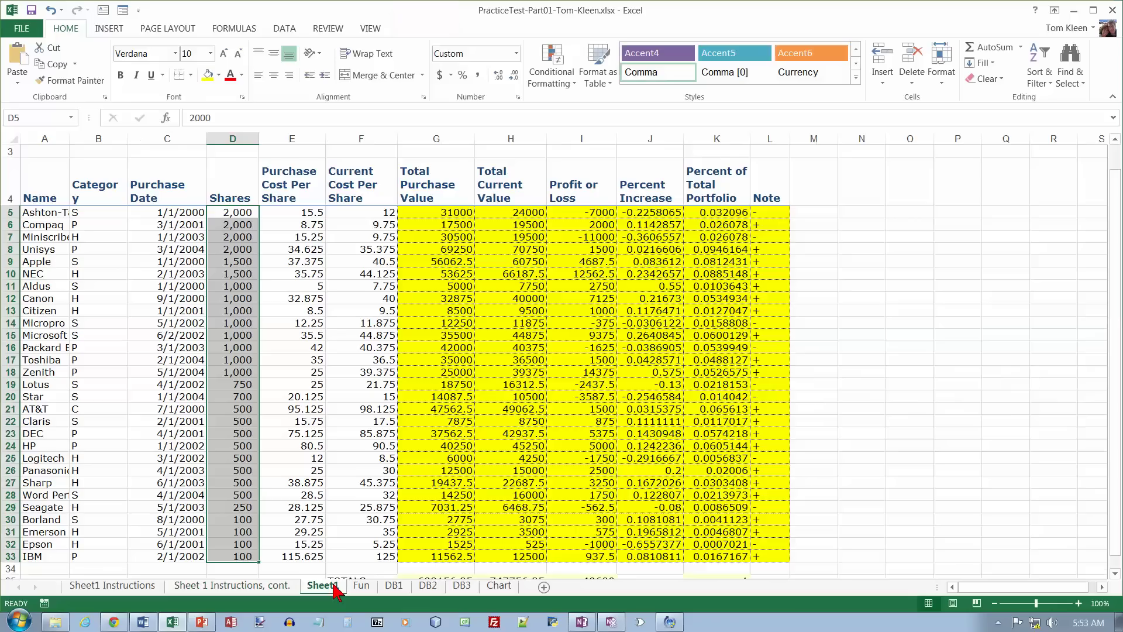
Format the Purchase and Current Cost Per Share values in E5:F33 as Accounting dollar amounts with two decimals.
left_click_drag(291, 212, 365, 499)
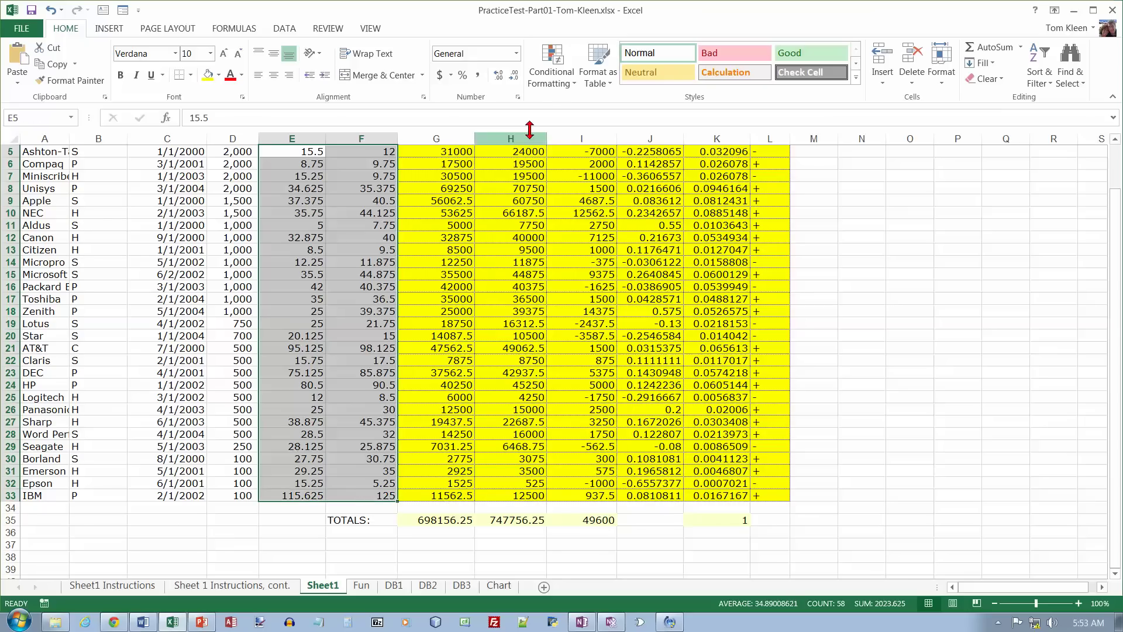
left_click(440, 75)
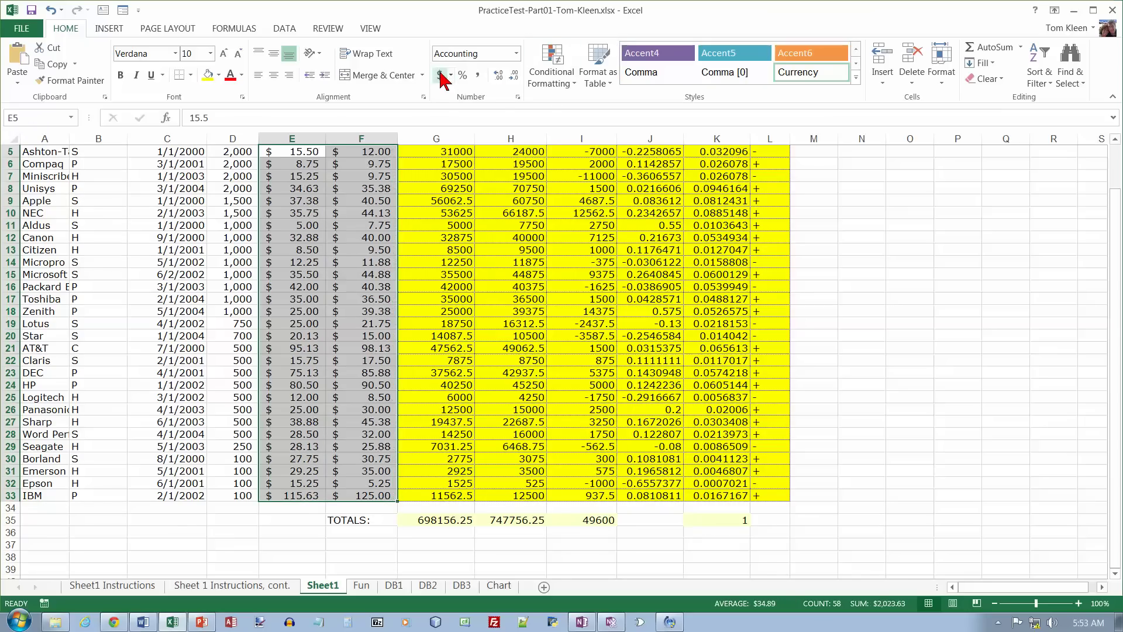
left_click(516, 53)
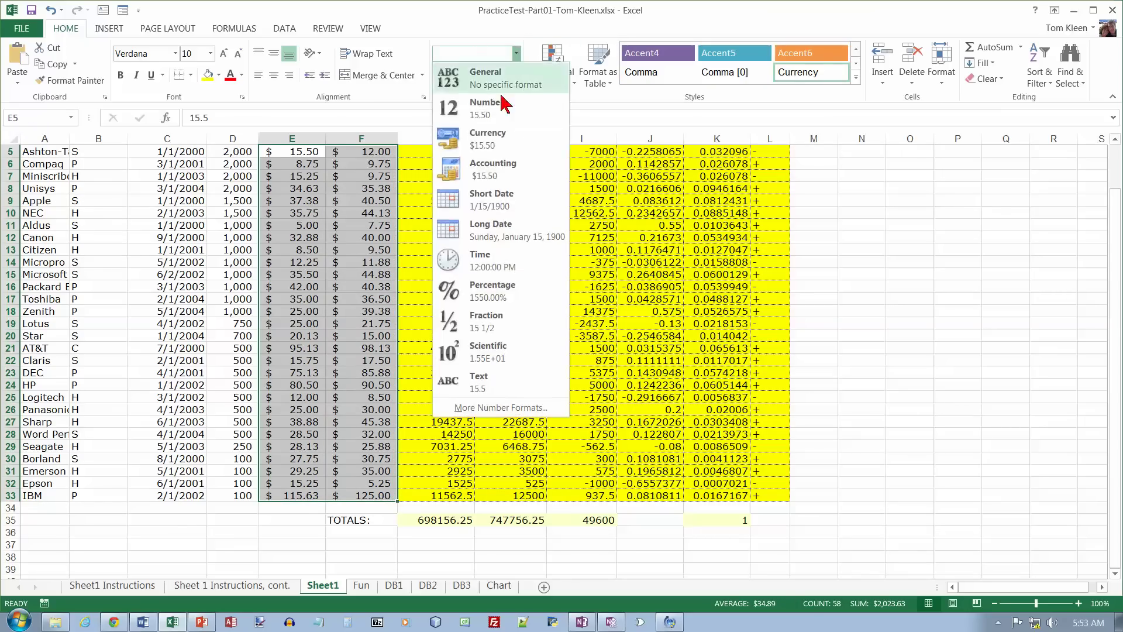
left_click(517, 54)
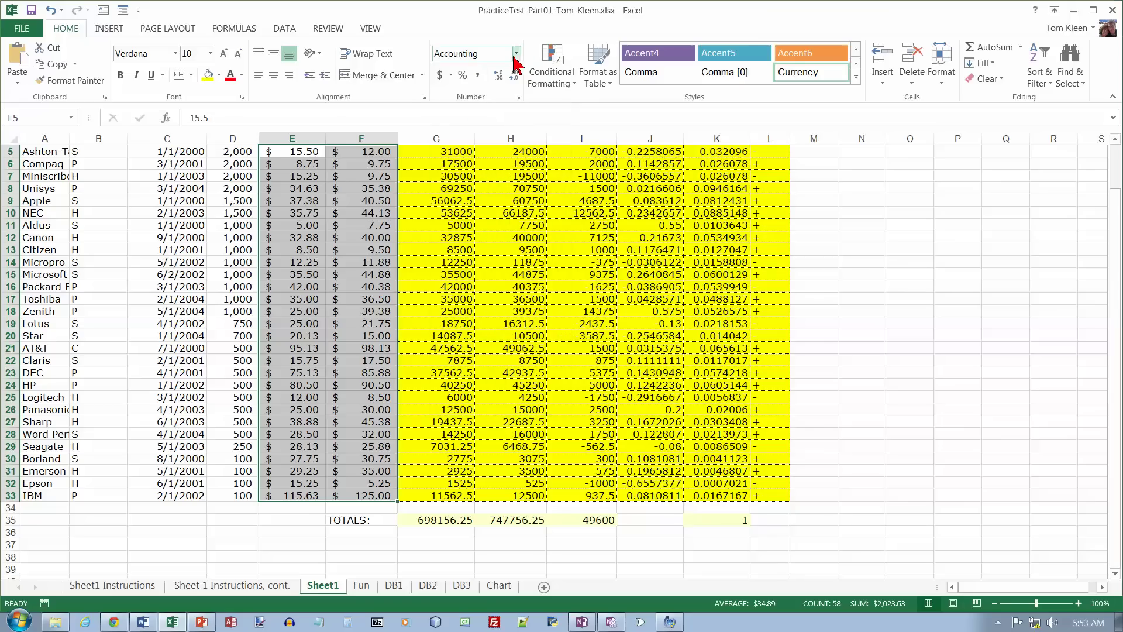
scroll(489, 258, "up", 2)
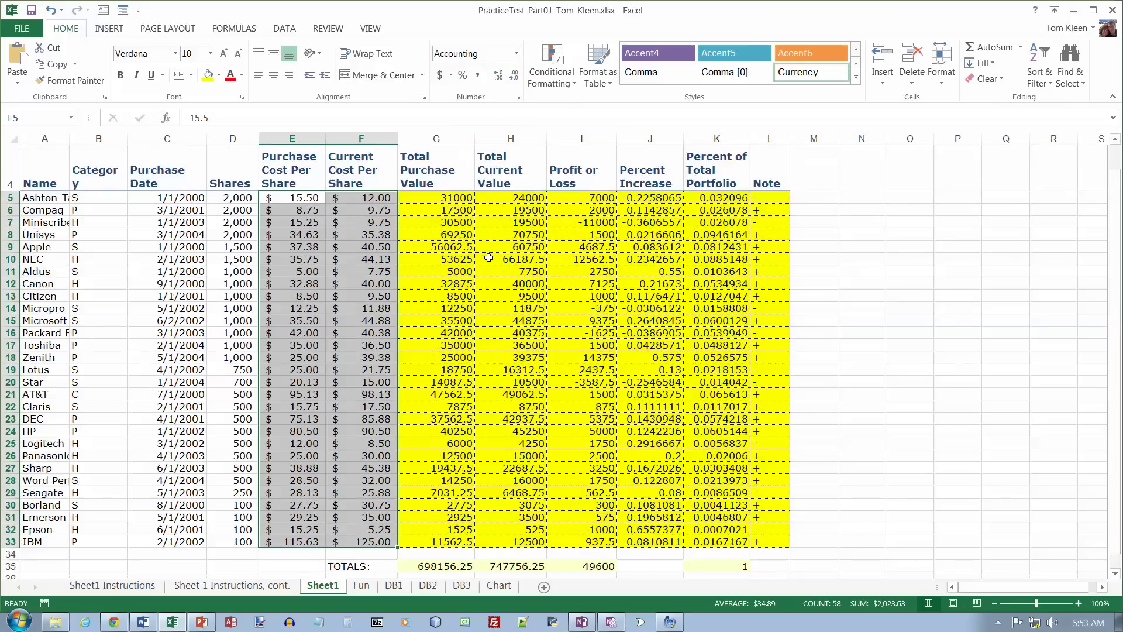
Recolour the instructions about dollar formatting of the per-share costs and the total value columns black, and return to Sheet1.
left_click(232, 585)
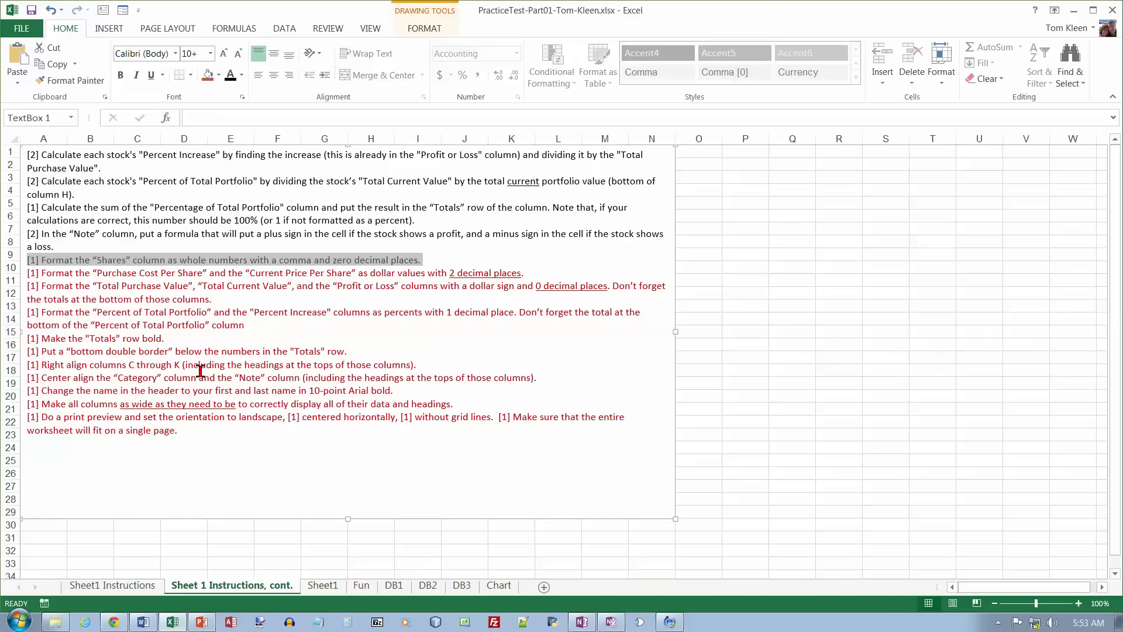
key("Right")
key("shift+Down")
left_click(230, 74)
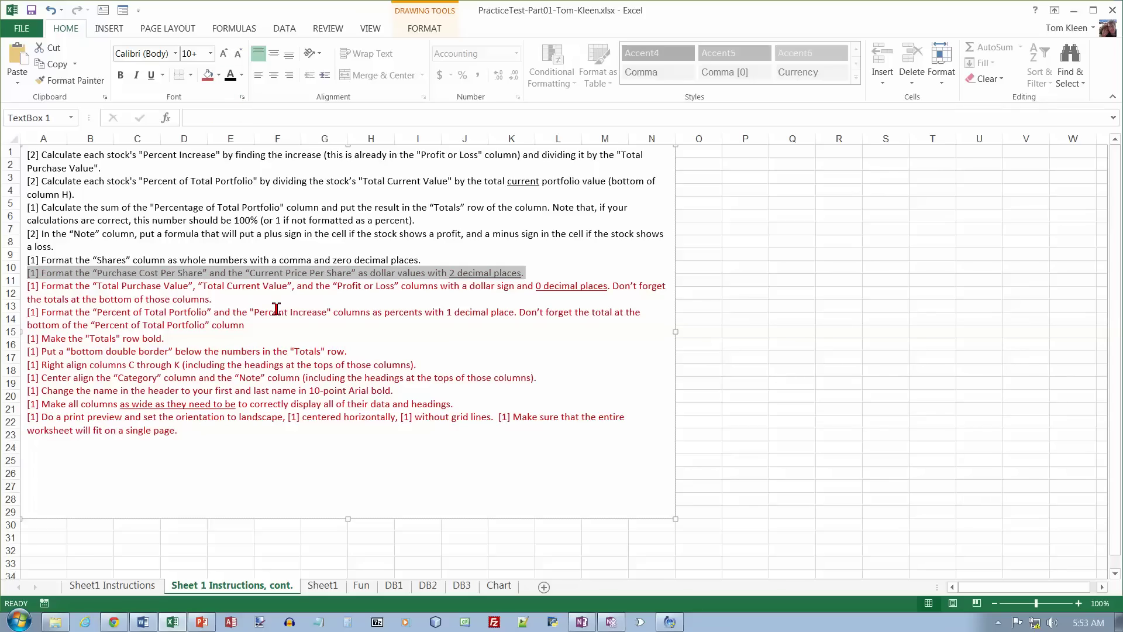
left_click_drag(215, 299, 26, 287)
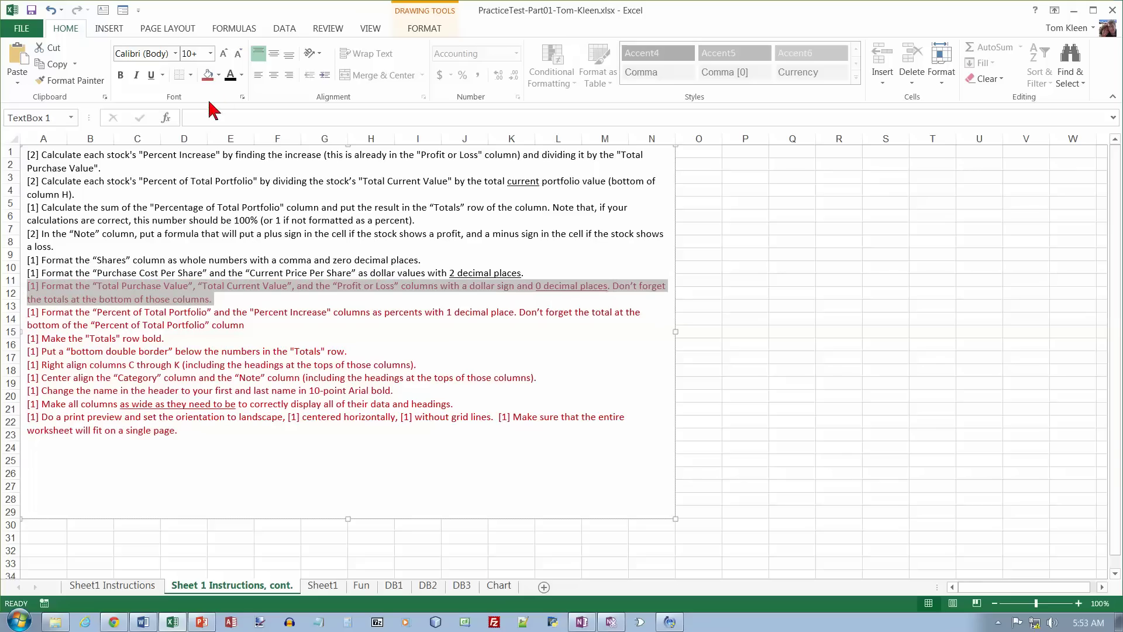
left_click(232, 79)
left_click(322, 585)
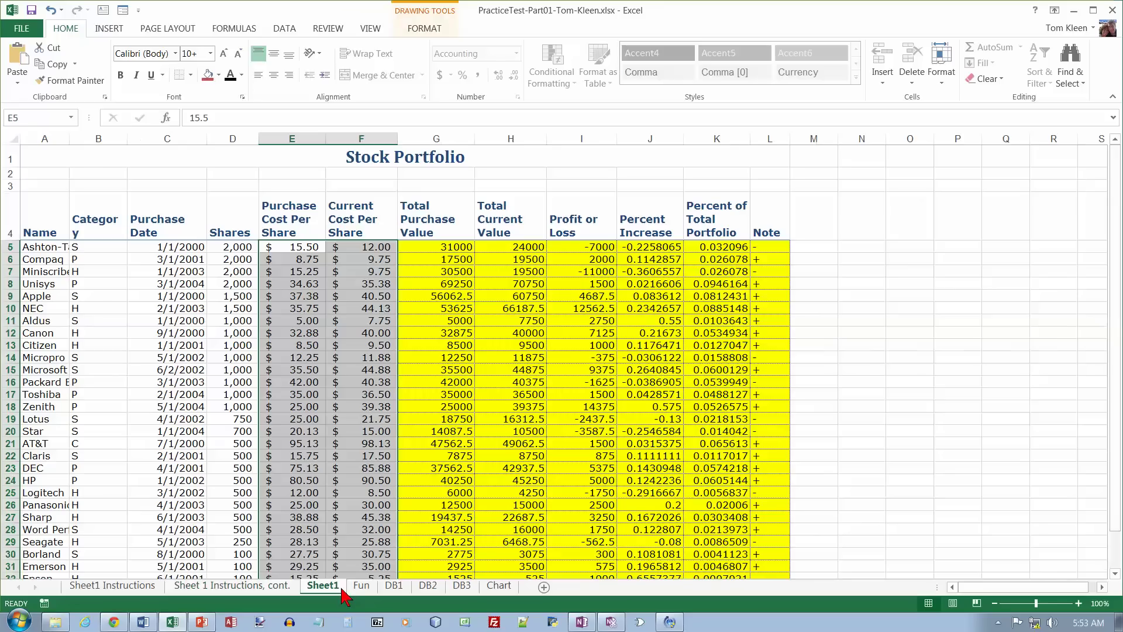
Format G5:I33 and the totals in G35:I35 as Accounting dollar amounts with zero decimal places.
left_click(438, 252)
left_click_drag(541, 250, 557, 544)
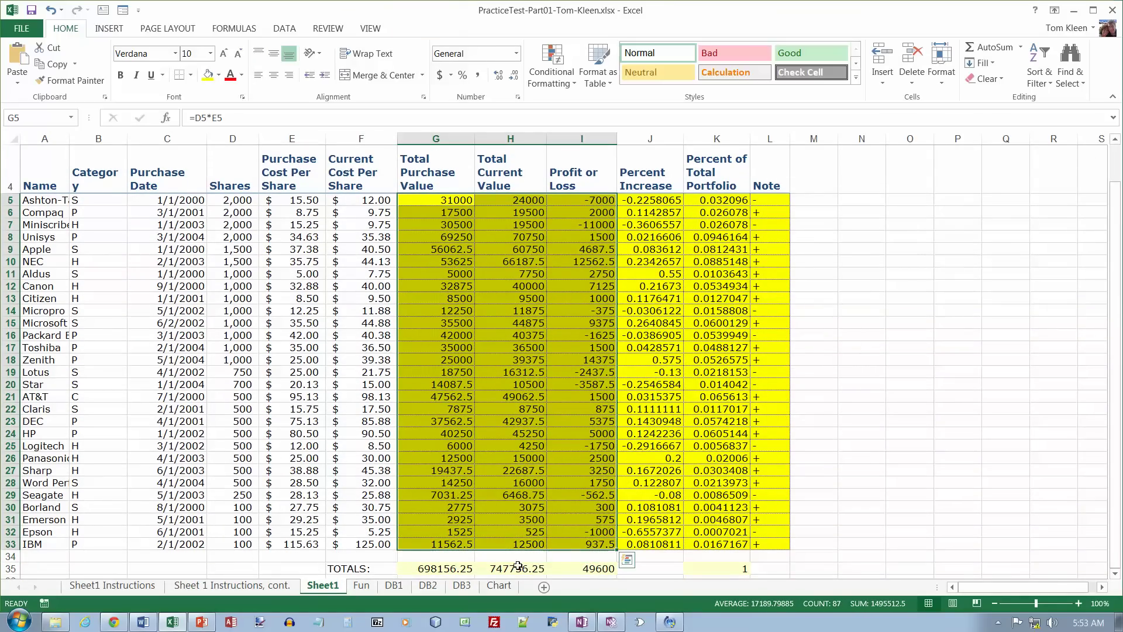
left_click_drag(448, 570, 582, 570)
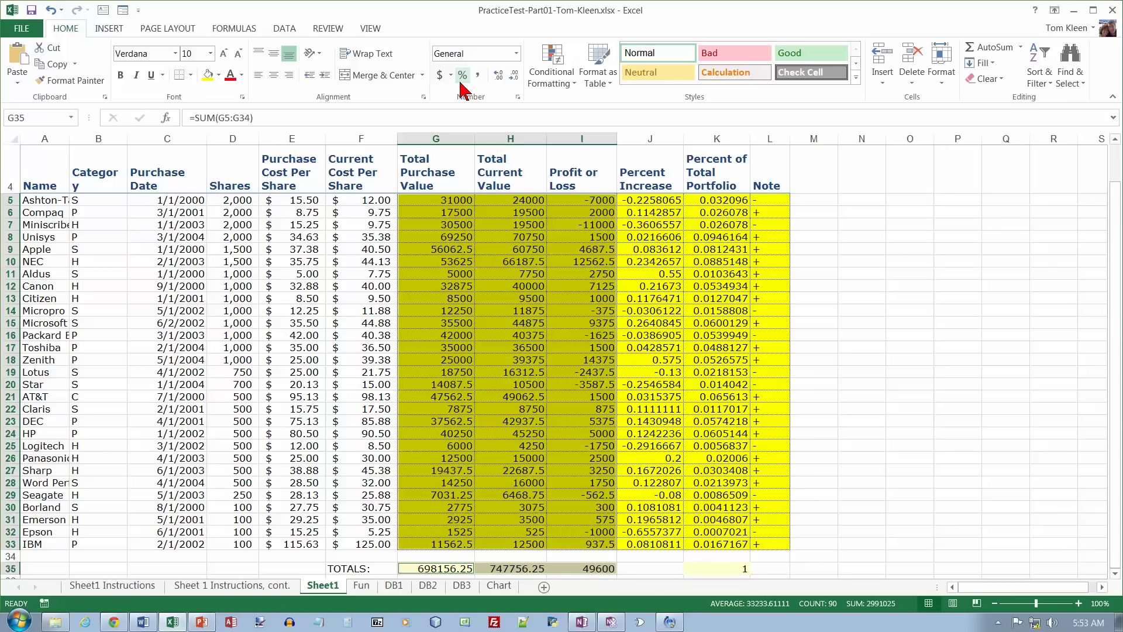
left_click(440, 76)
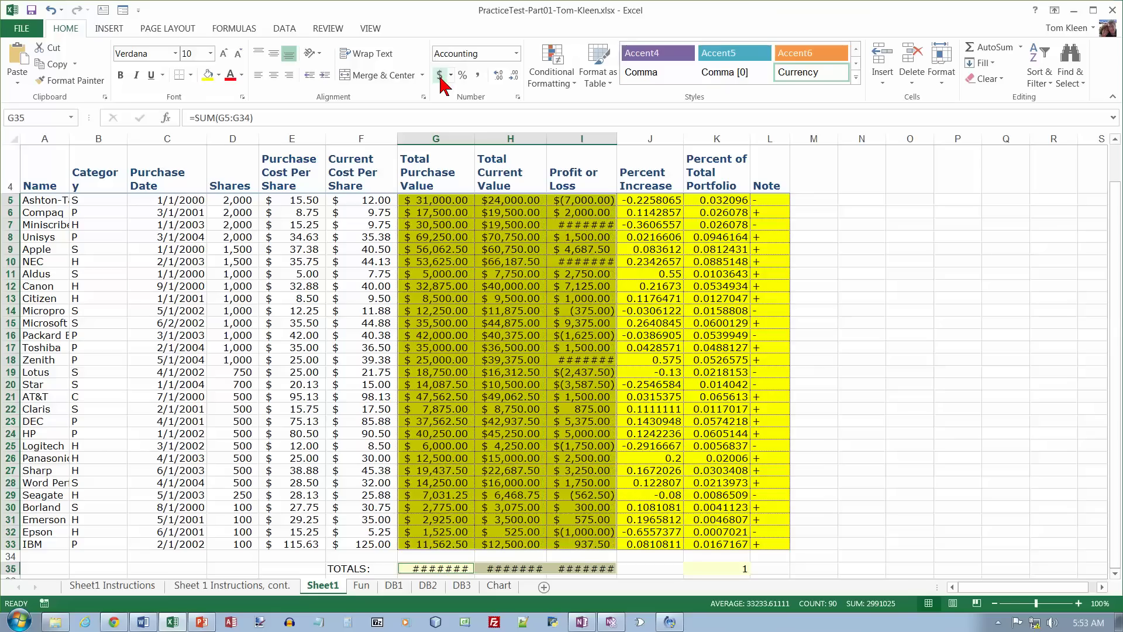
left_click(514, 78)
left_click(514, 79)
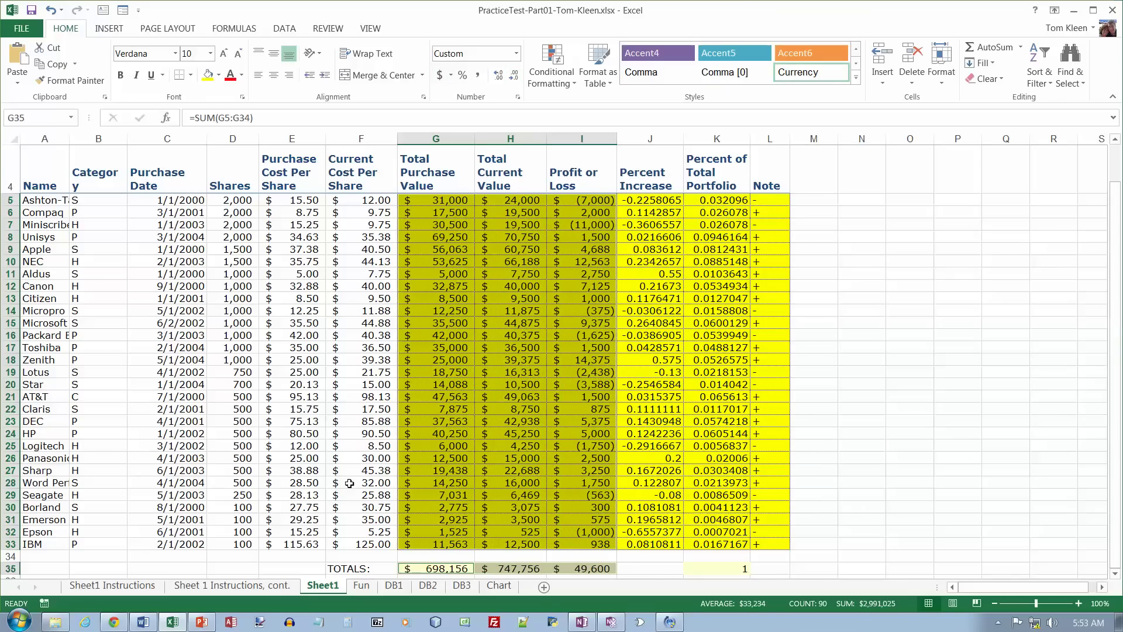
Recolour the instruction about formatting the two percent columns black and go back to Sheet1.
left_click(266, 587)
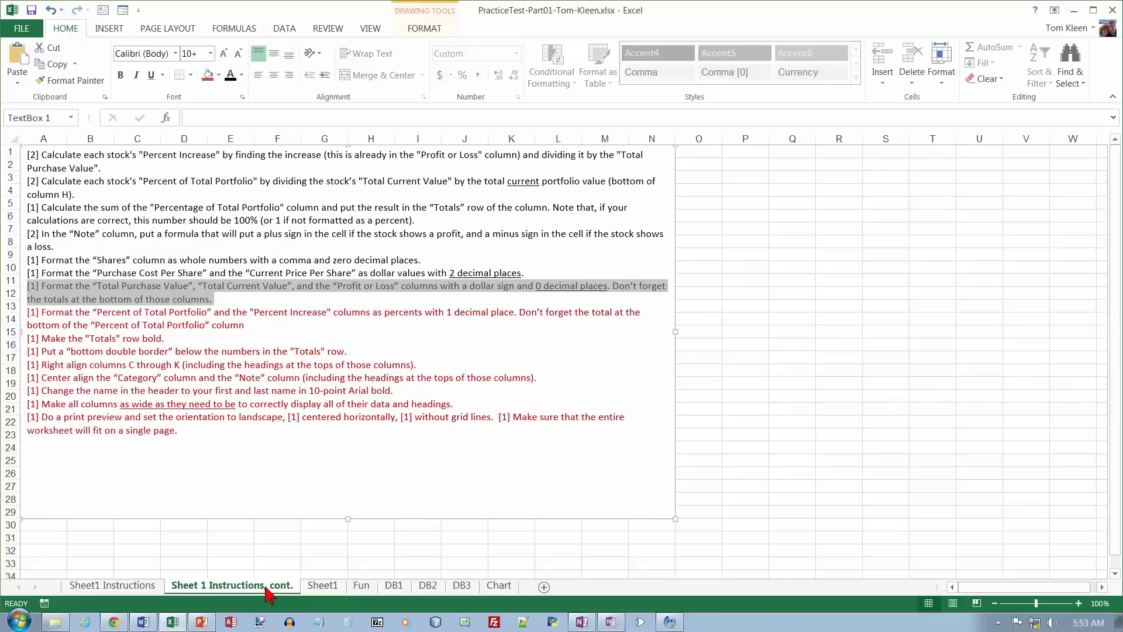
left_click_drag(165, 338, 24, 310)
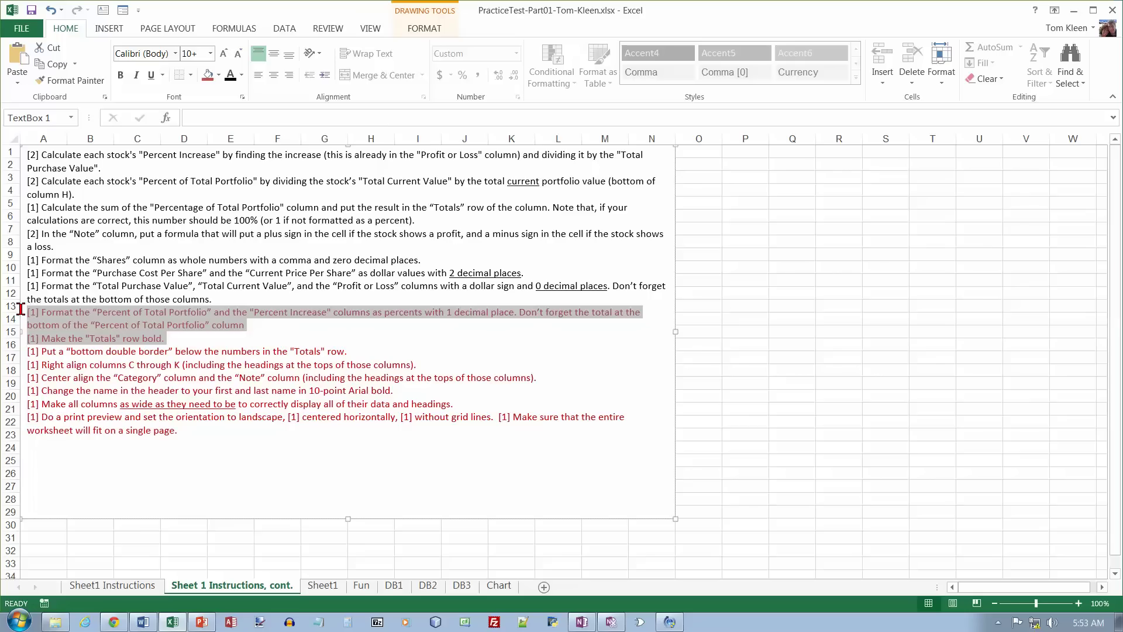
left_click_drag(263, 330, 26, 314)
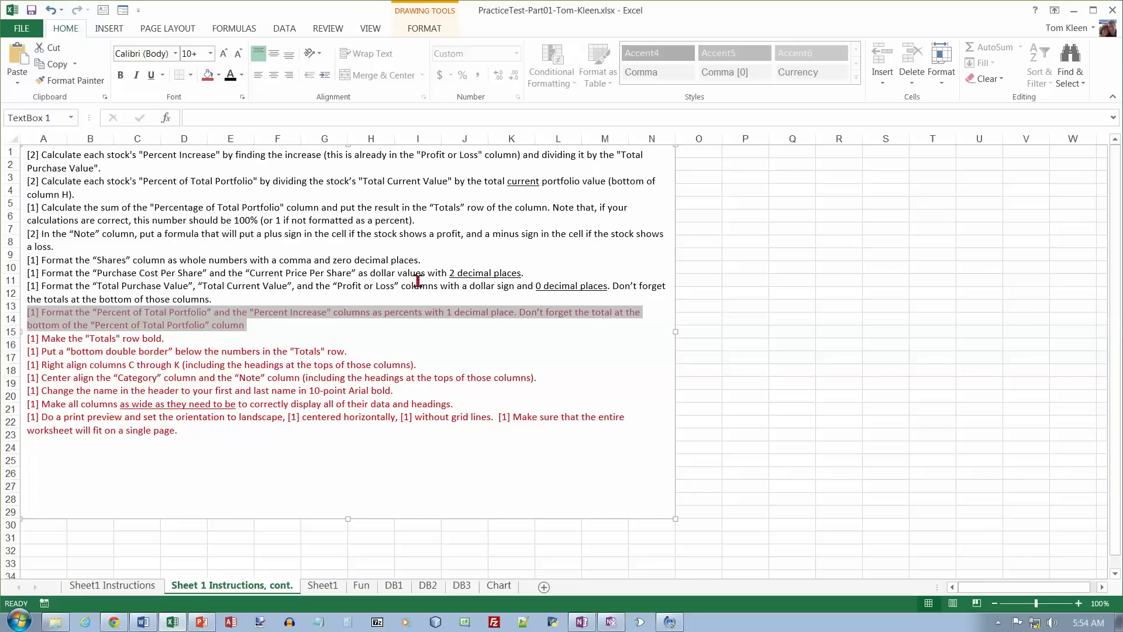
left_click(322, 585)
Format the Percent Increase and Percent of Total Portfolio values in J5:K33 and the K35 total as percentages with one decimal.
left_click_drag(657, 200, 731, 545)
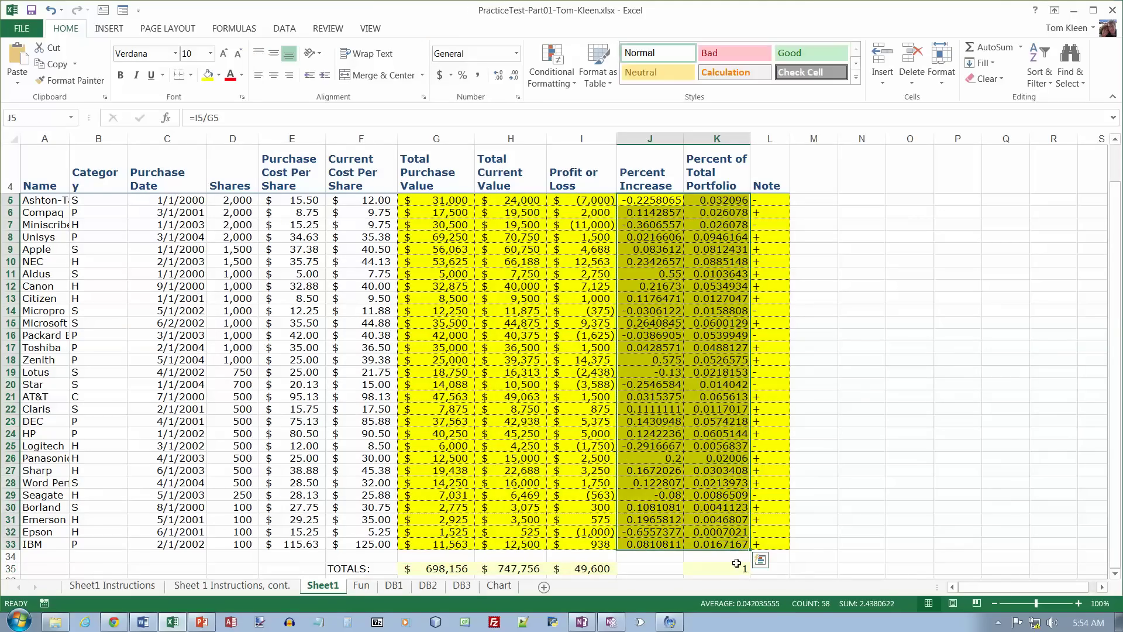
left_click(741, 570, "ctrl")
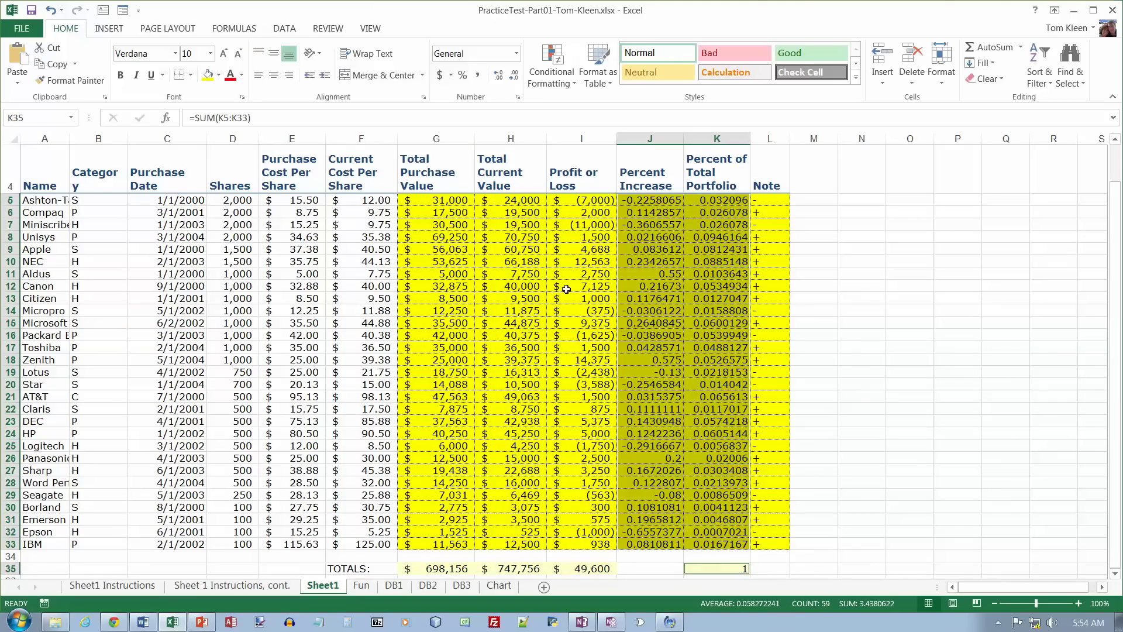
left_click(462, 77)
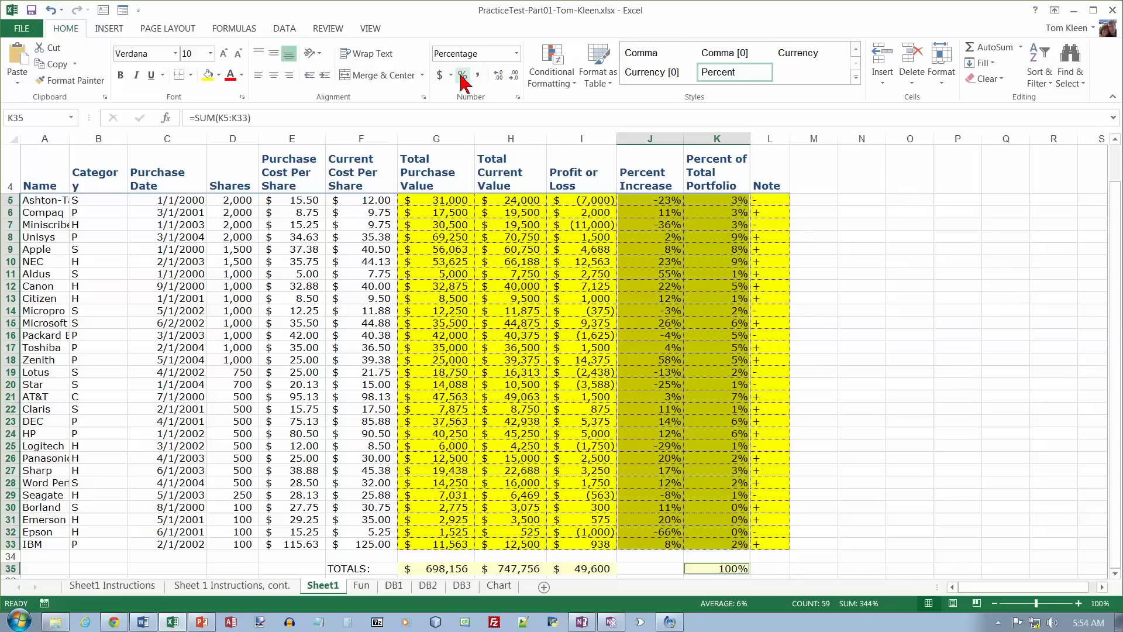
left_click(498, 75)
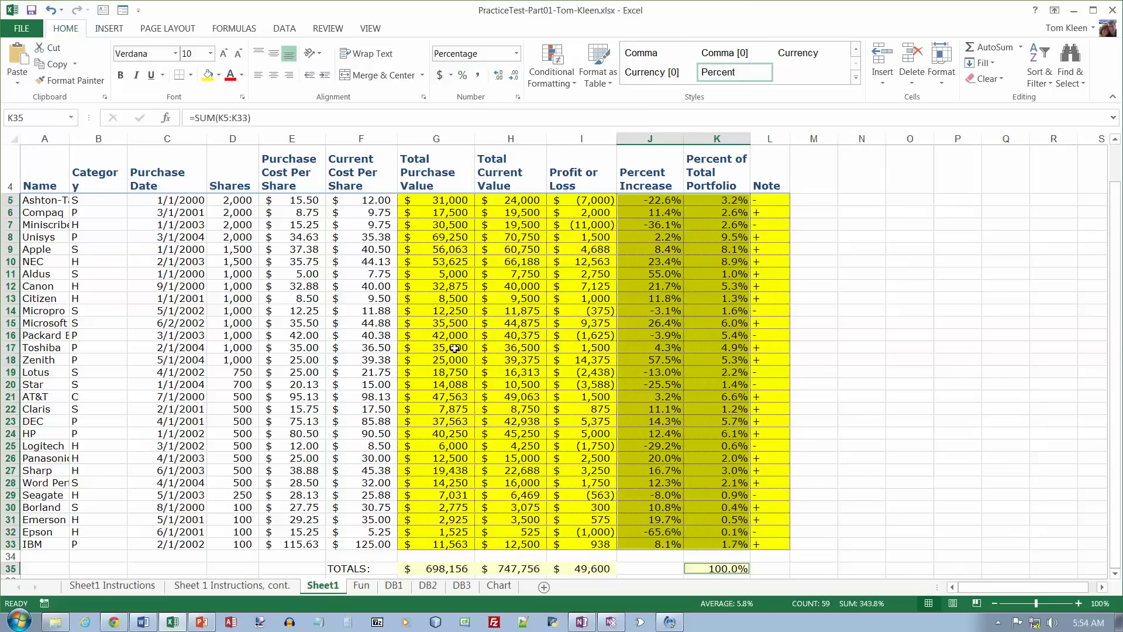
Recolour the instruction about bolding the Totals row black, and make row 35 of Sheet1 bold.
left_click(243, 586)
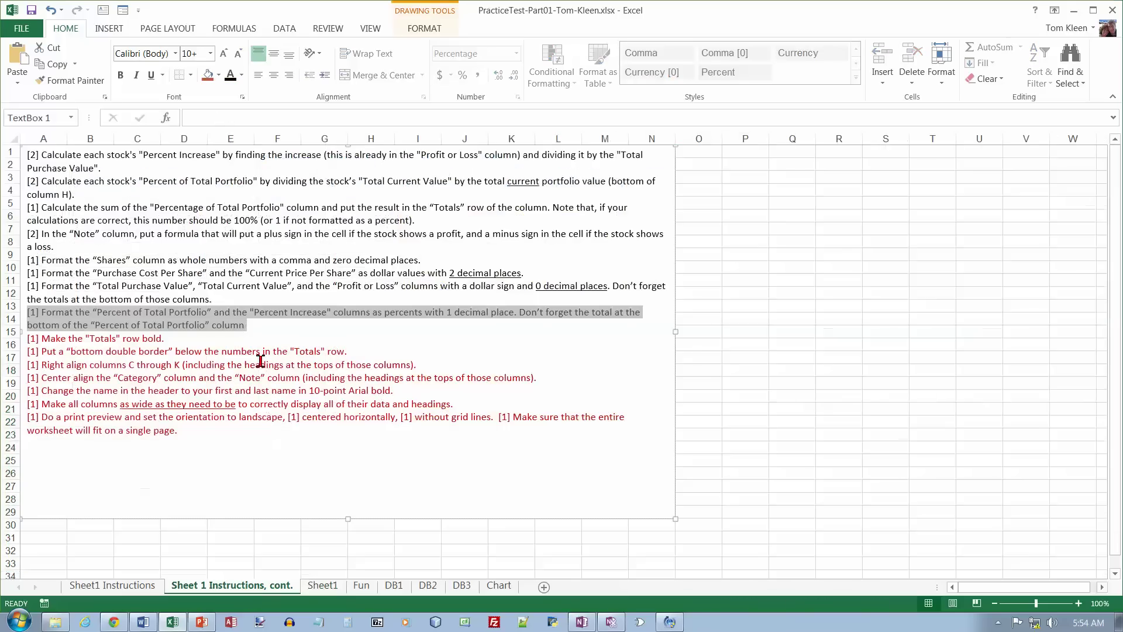
left_click_drag(173, 336, 27, 338)
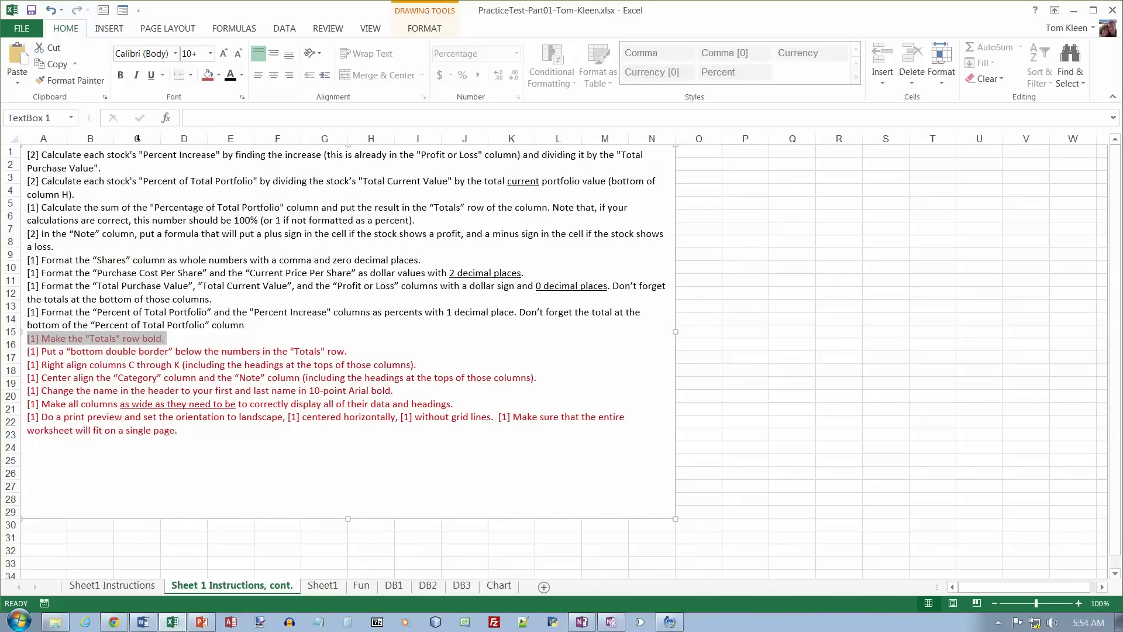
left_click(229, 75)
left_click(322, 587)
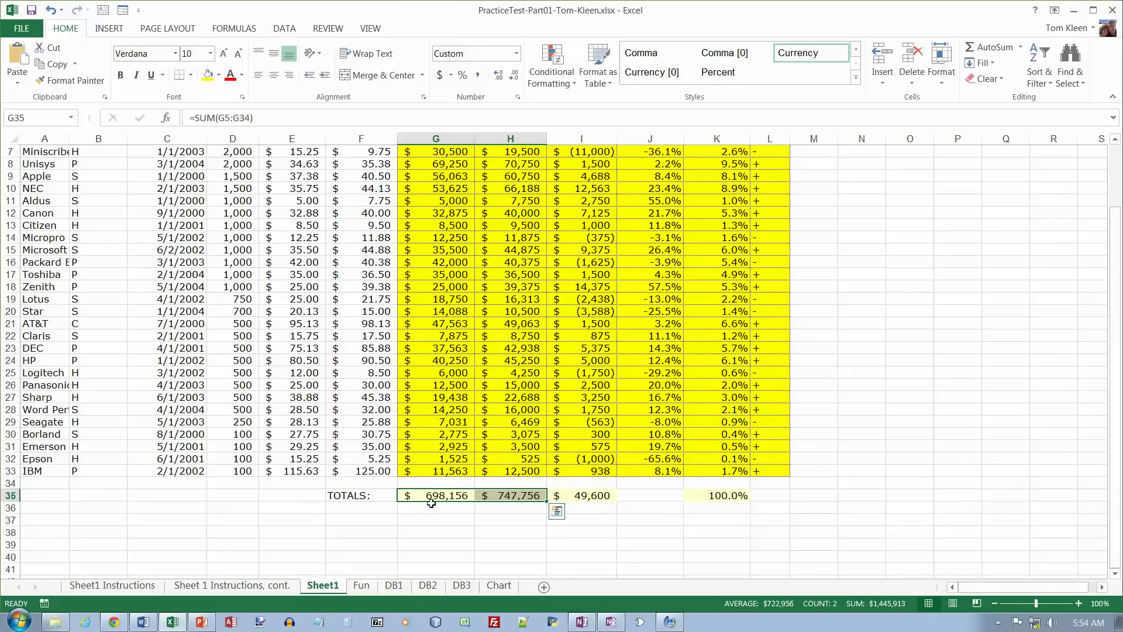
left_click(10, 495)
left_click(121, 76)
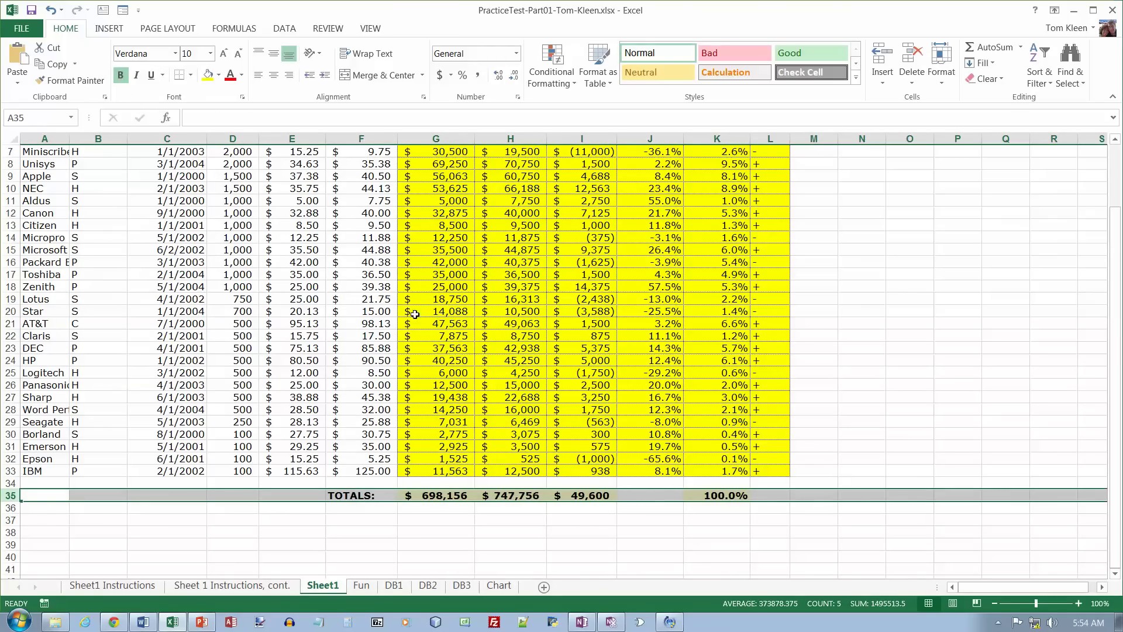
Recolour the instruction about the bottom double border below the totals black and return to Sheet1.
left_click(234, 586)
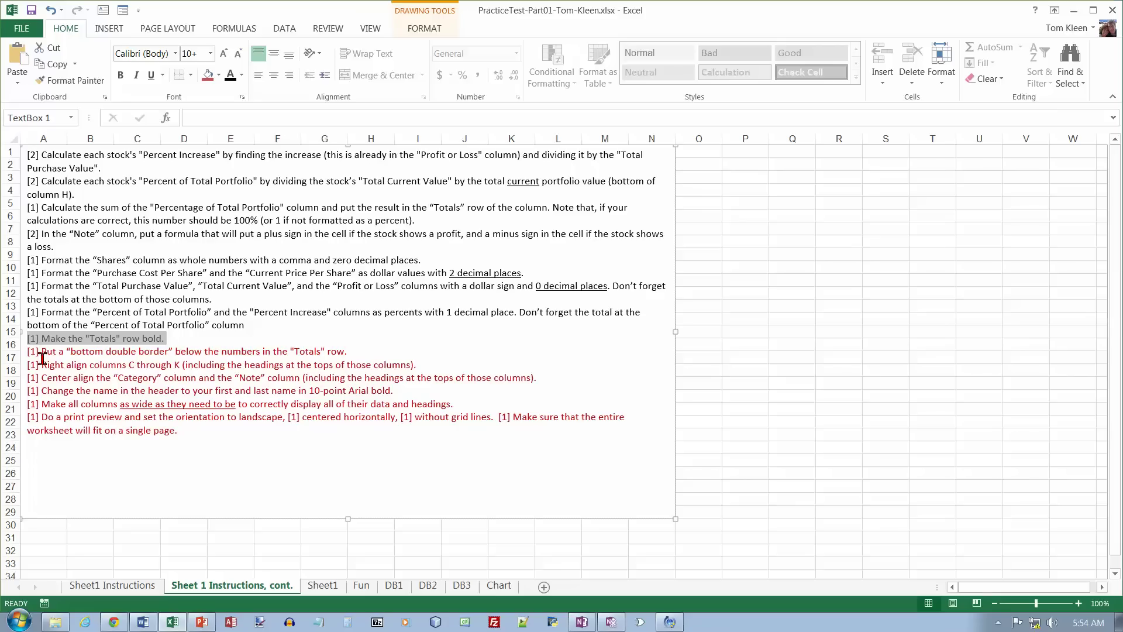
left_click_drag(28, 352, 364, 352)
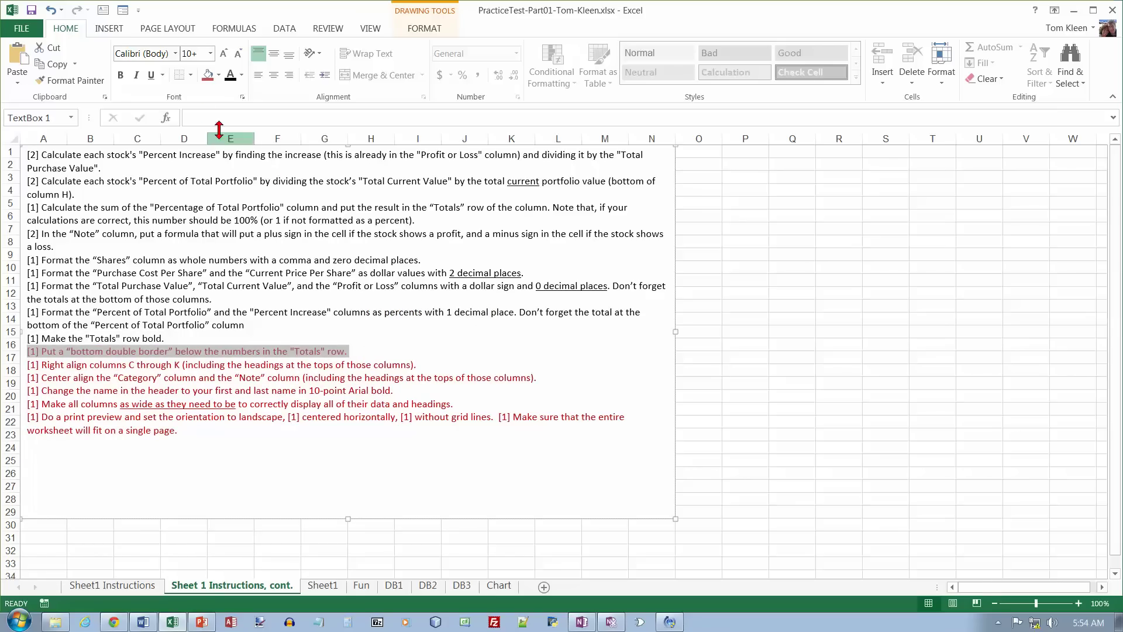
left_click(226, 78)
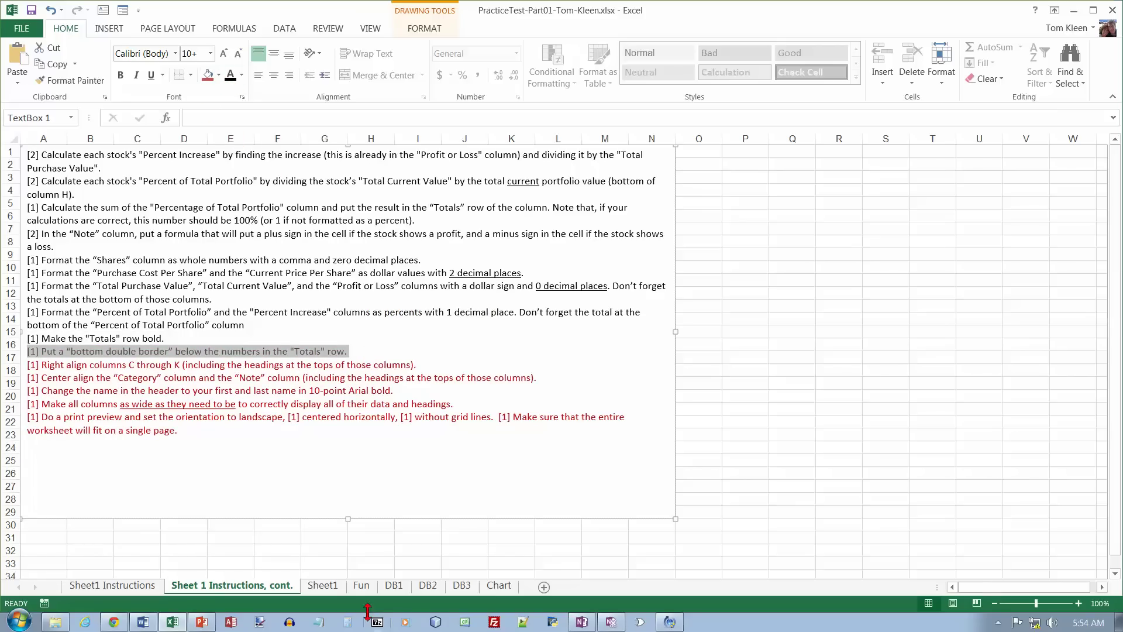
left_click(323, 586)
Apply a bottom double border to the totals in G35:I35 and K35.
left_click_drag(437, 496, 577, 496)
left_click(716, 496)
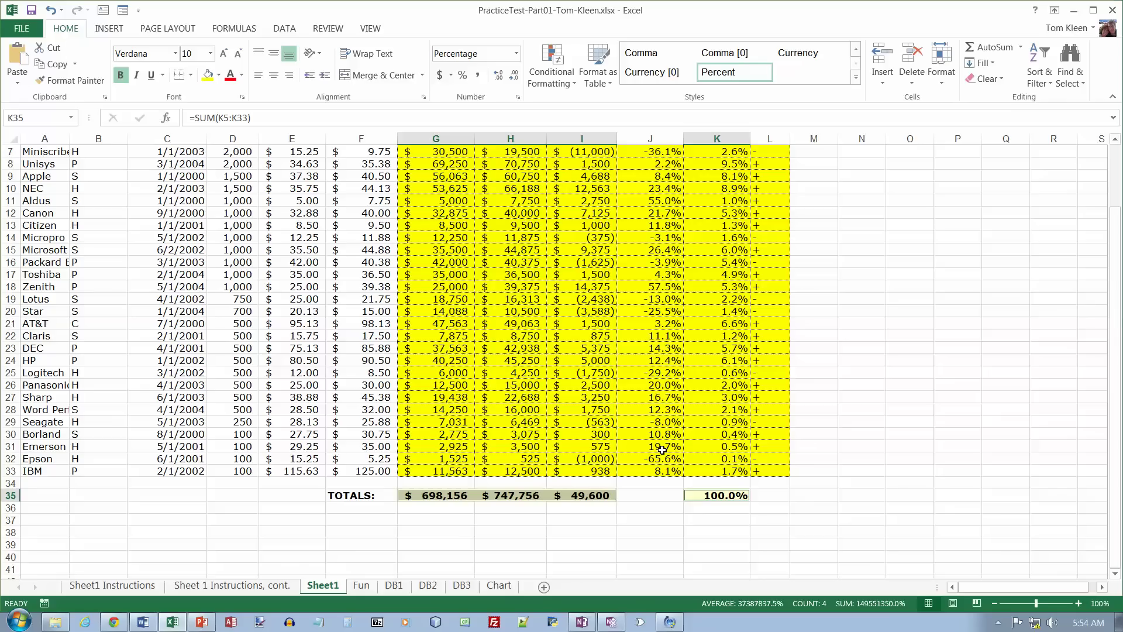
left_click(191, 75)
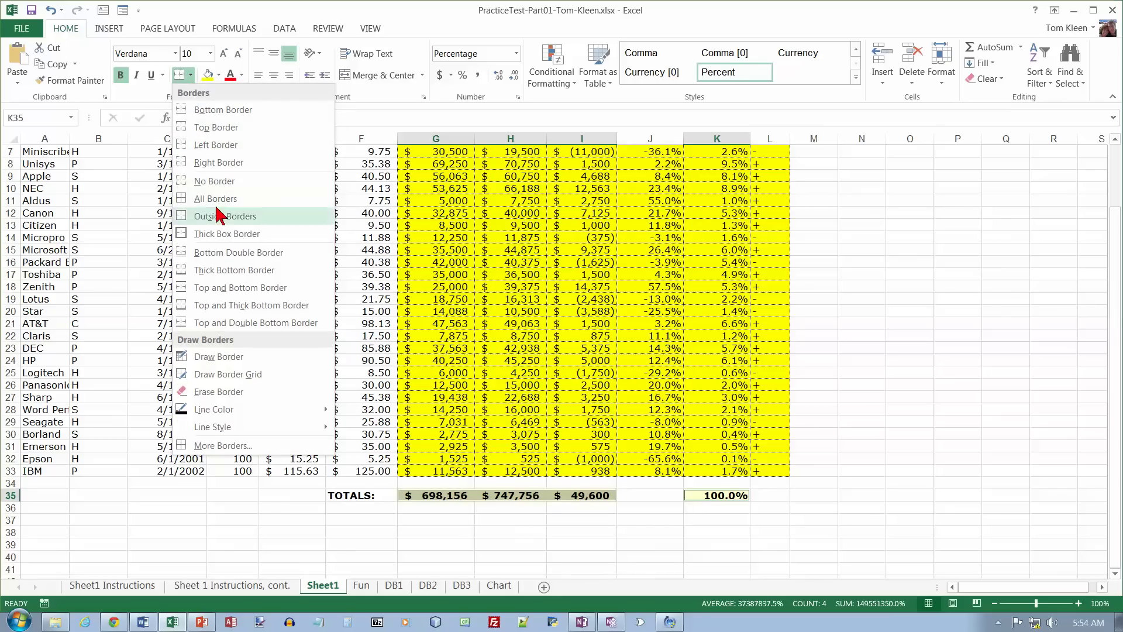
left_click(232, 253)
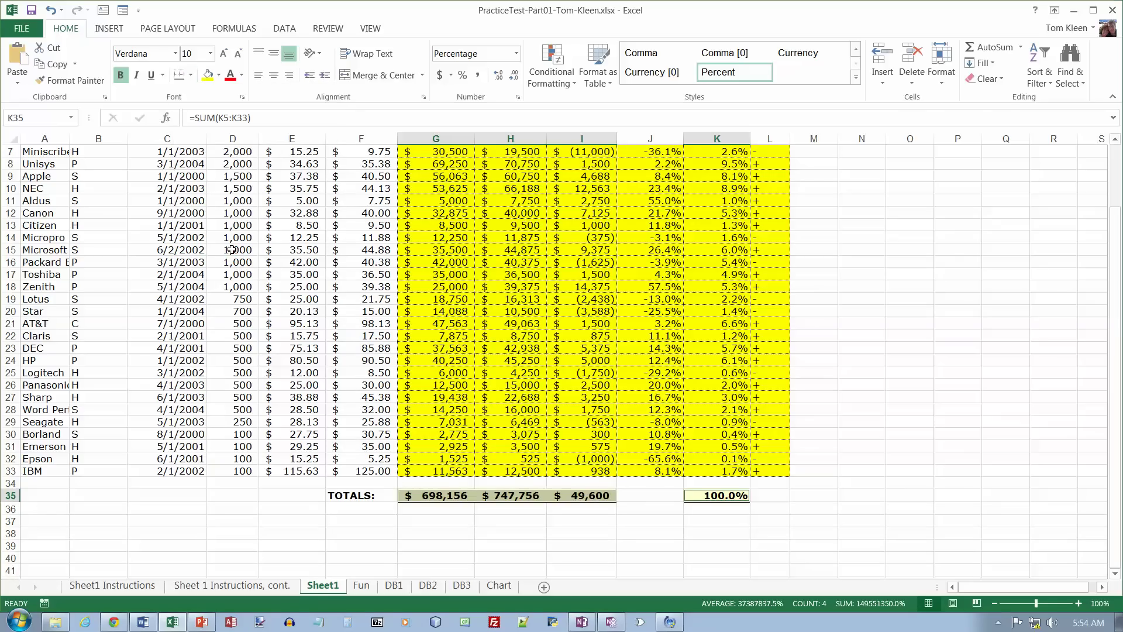
left_click(841, 499)
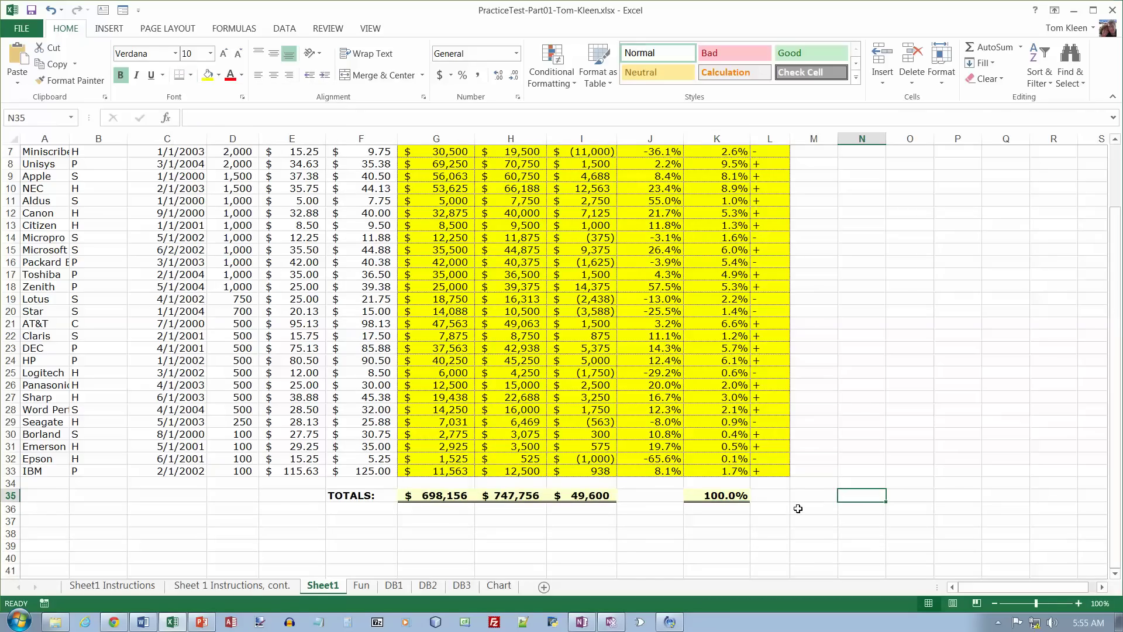
Check the next instruction and right-align columns C through K on Sheet1, including their headings.
left_click(246, 585)
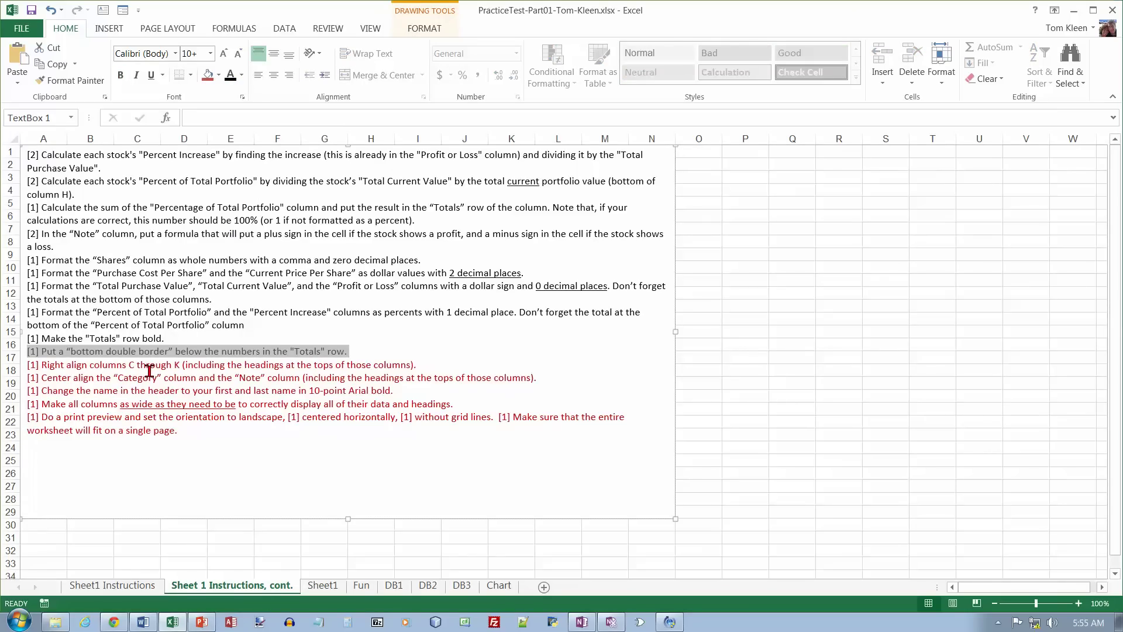
left_click(323, 585)
scroll(357, 397, "up", 2)
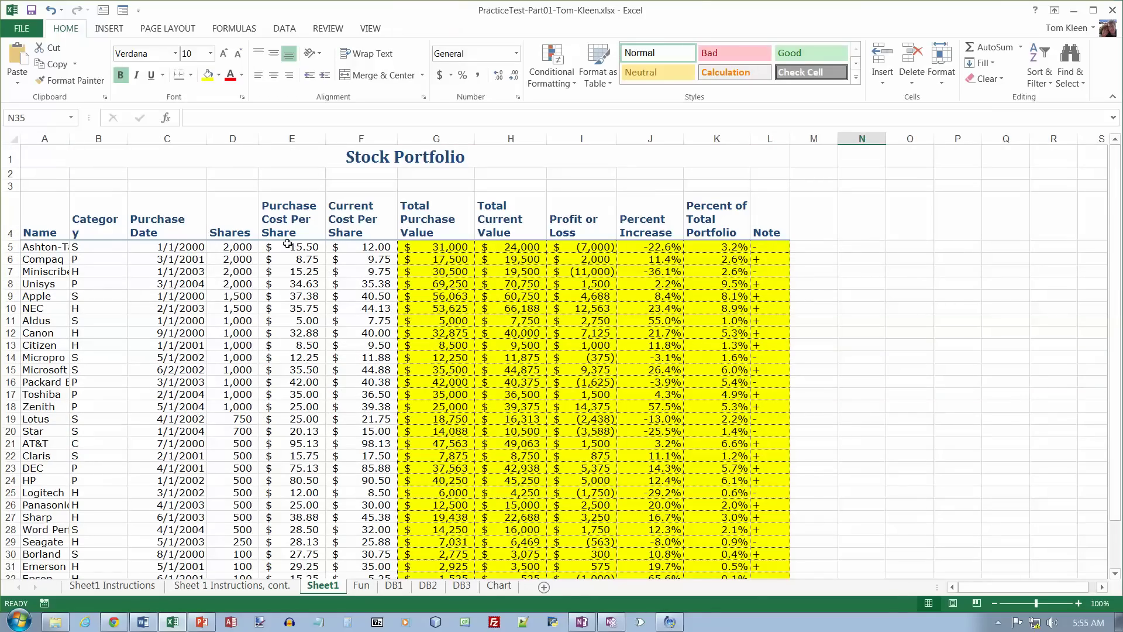
left_click_drag(167, 173, 716, 566)
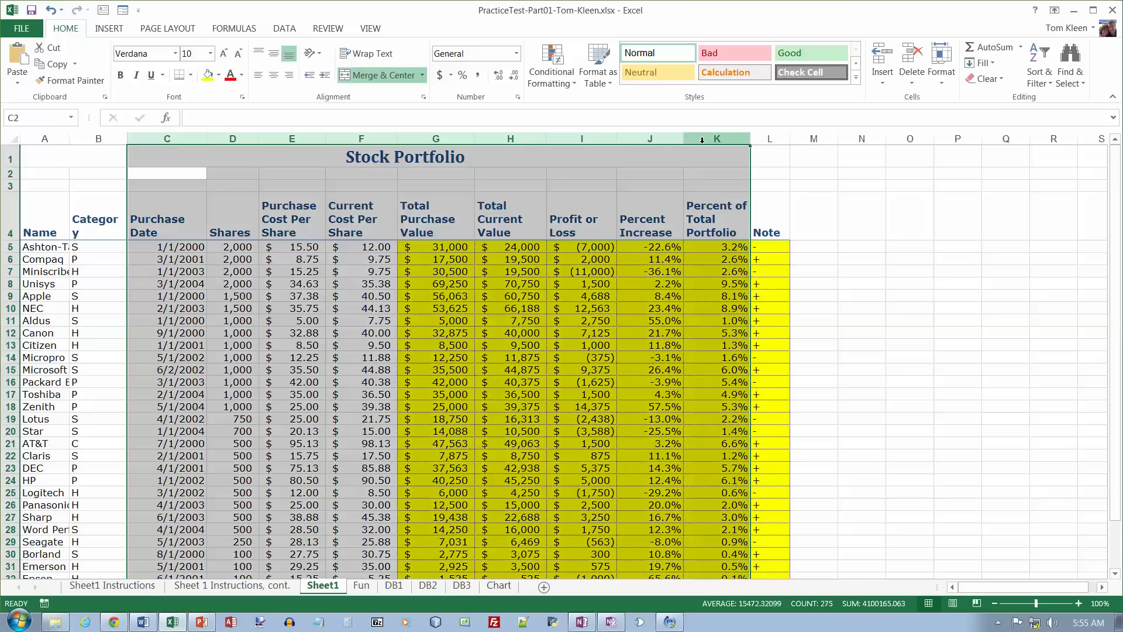
left_click(289, 74)
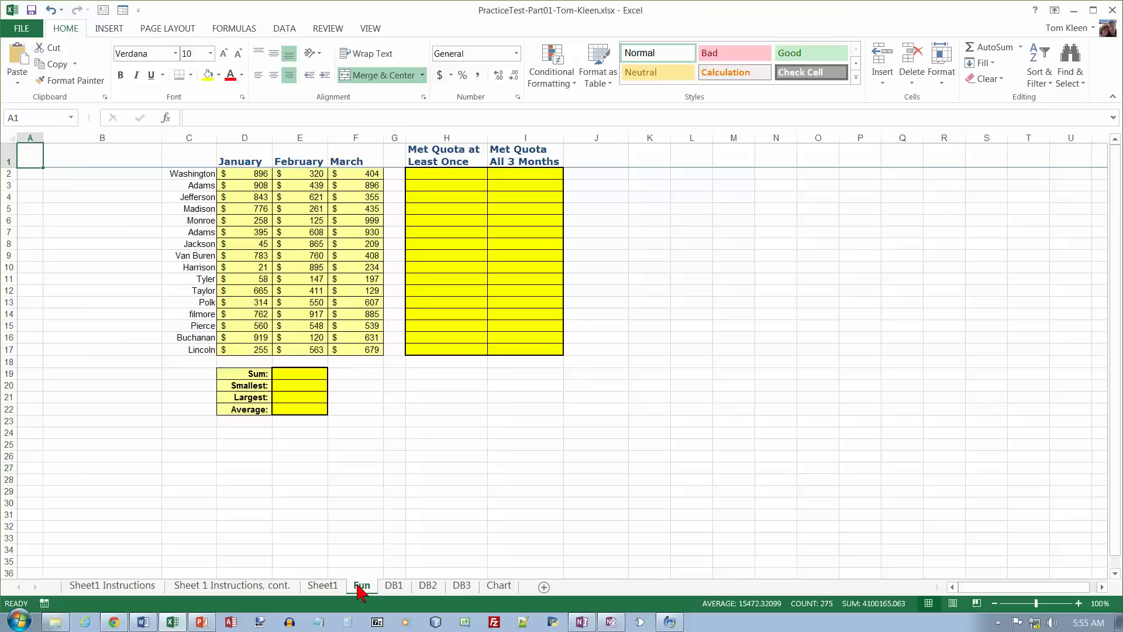
Recolour the instruction about right-aligning columns C through K black and go back to Sheet1.
left_click(362, 585)
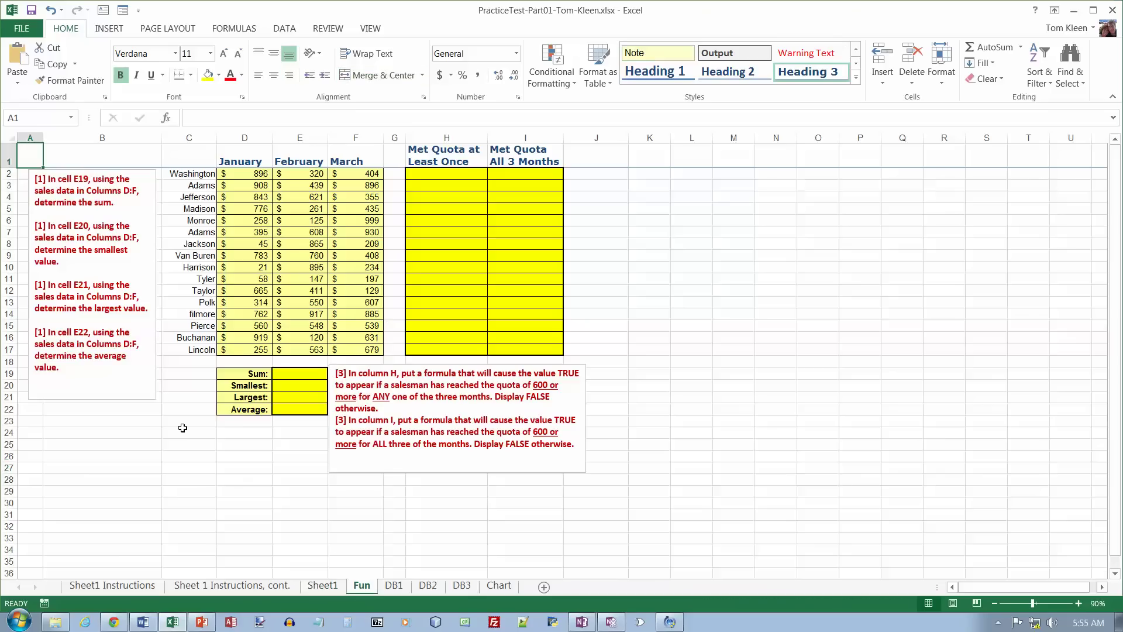
left_click(287, 585)
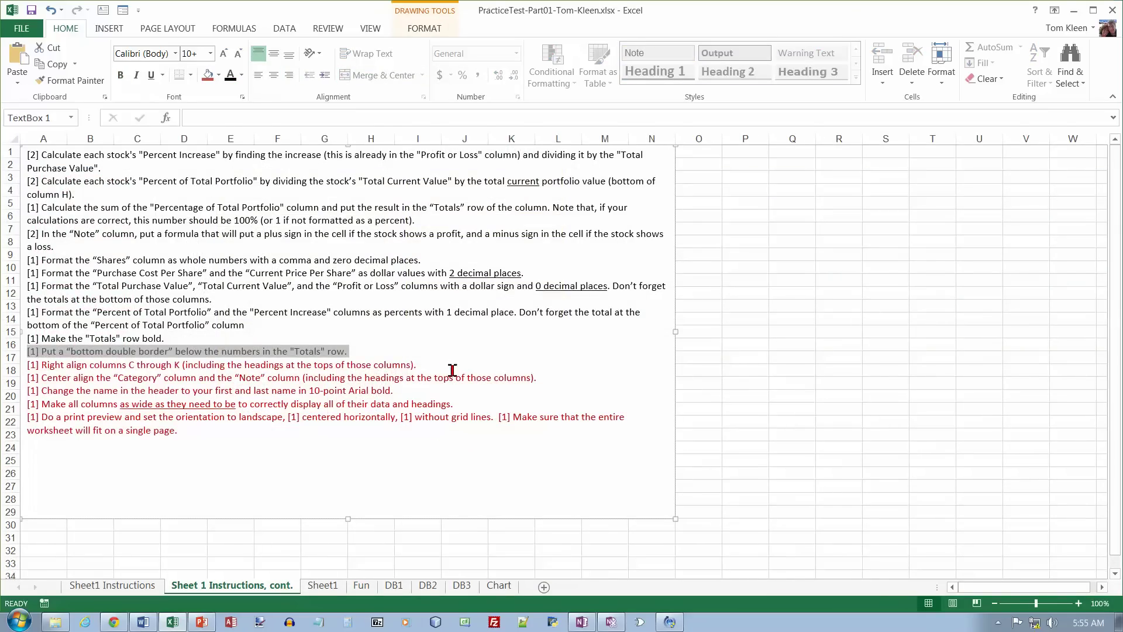
left_click_drag(305, 367, 6, 365)
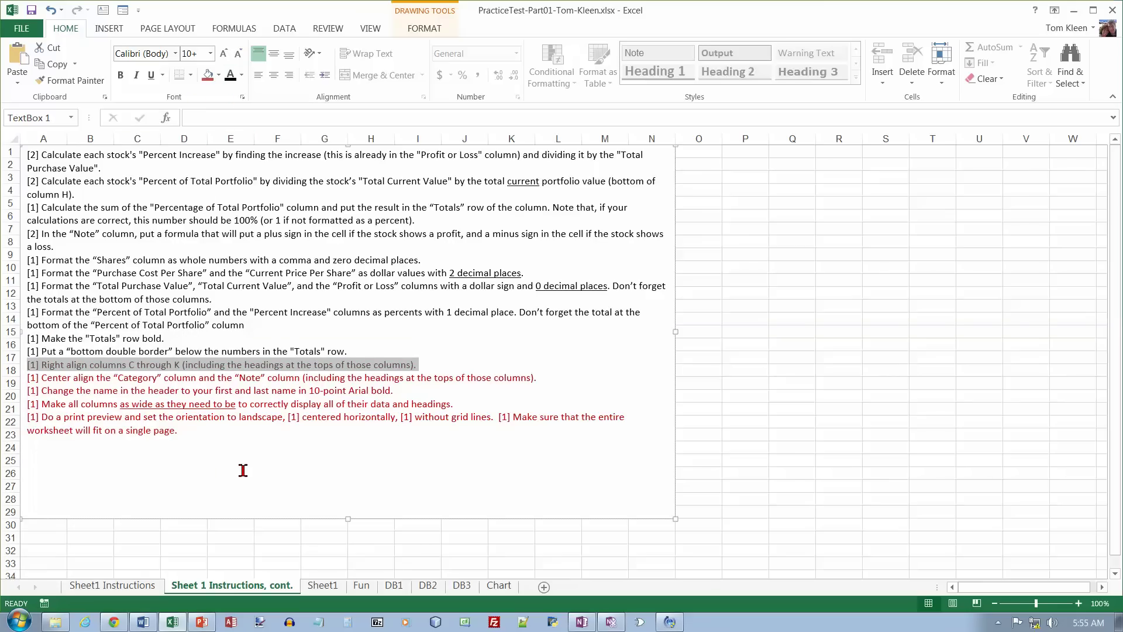
left_click(322, 585)
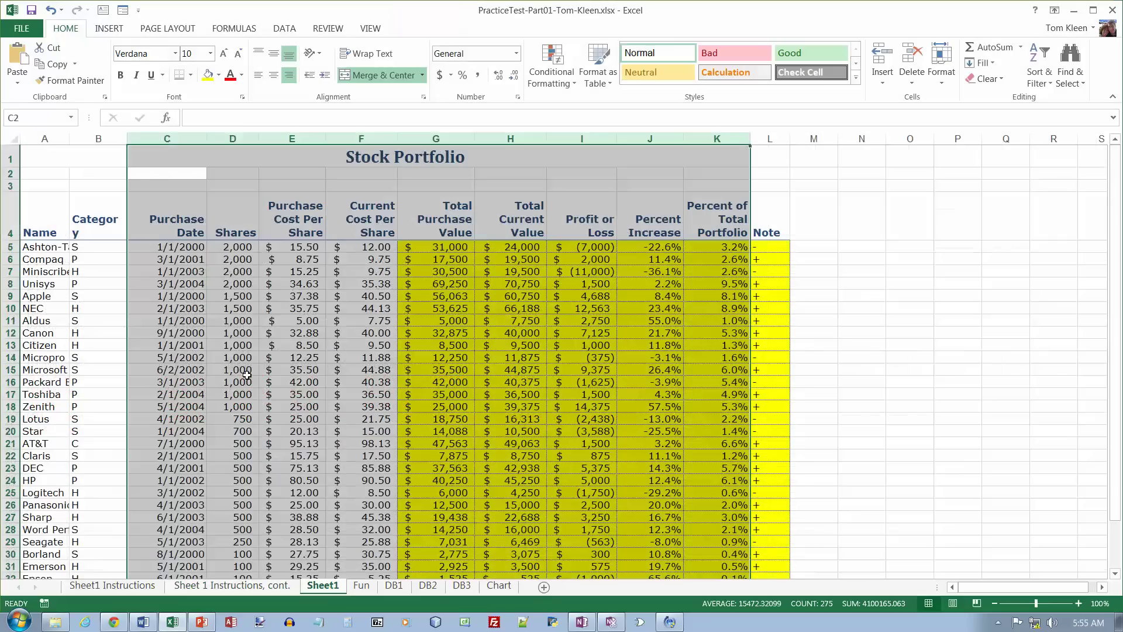
Center-align the Category column B and the Note column L, including their headings.
left_click(99, 138)
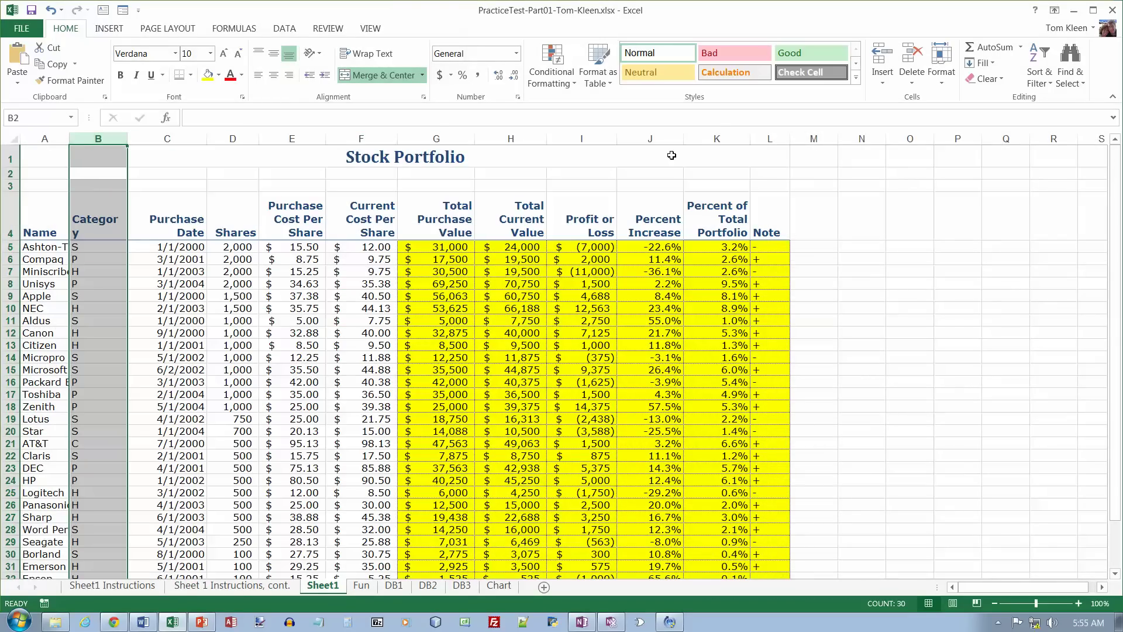
left_click(765, 140, "ctrl")
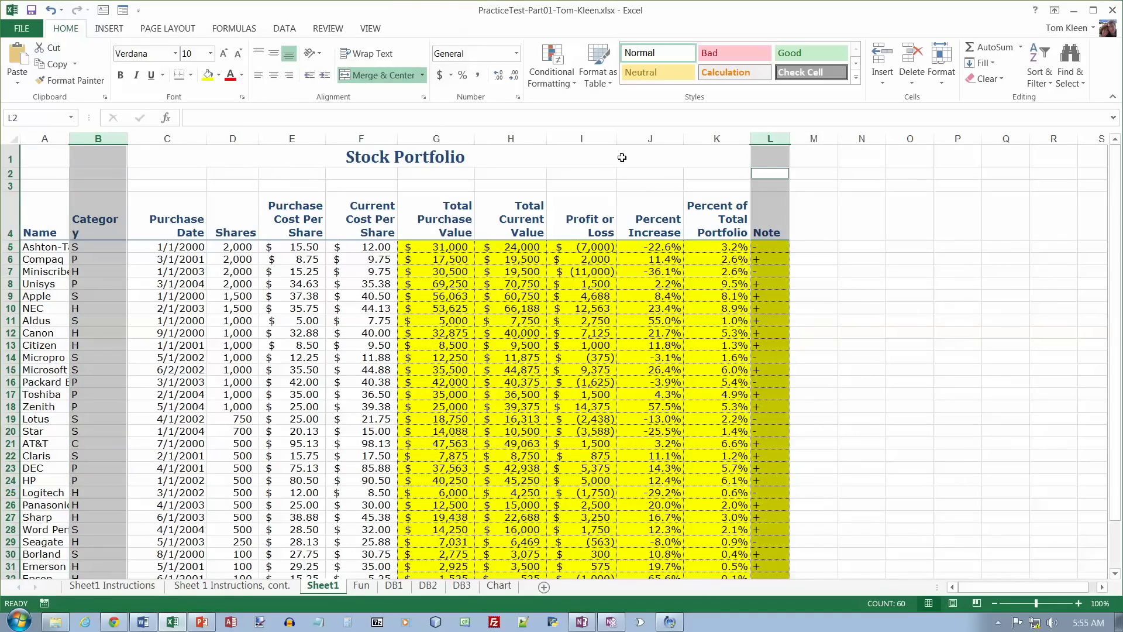
left_click(273, 75)
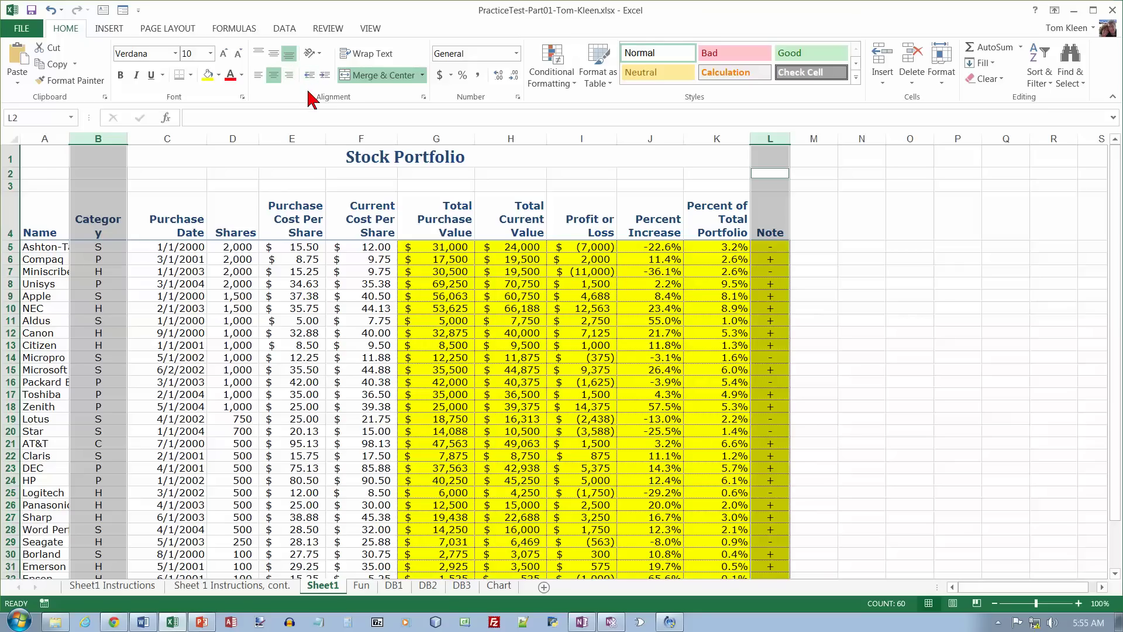
Recolour the instruction about centering the Category and Note columns black and return to Sheet1.
key("ctrl+Page_Up")
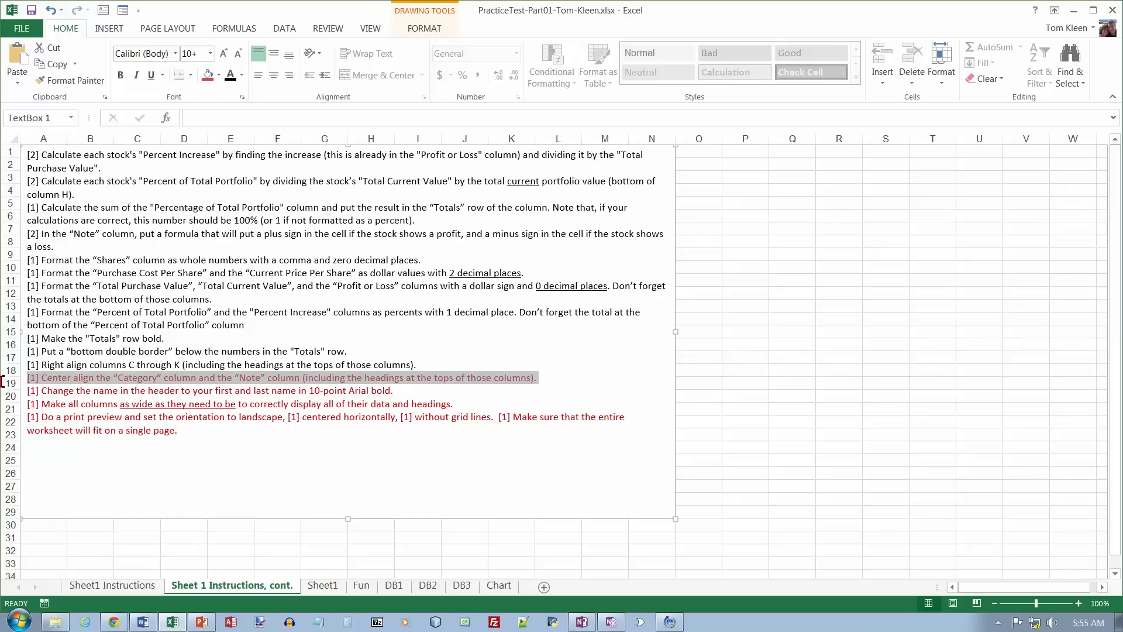
left_click(230, 75)
left_click(323, 586)
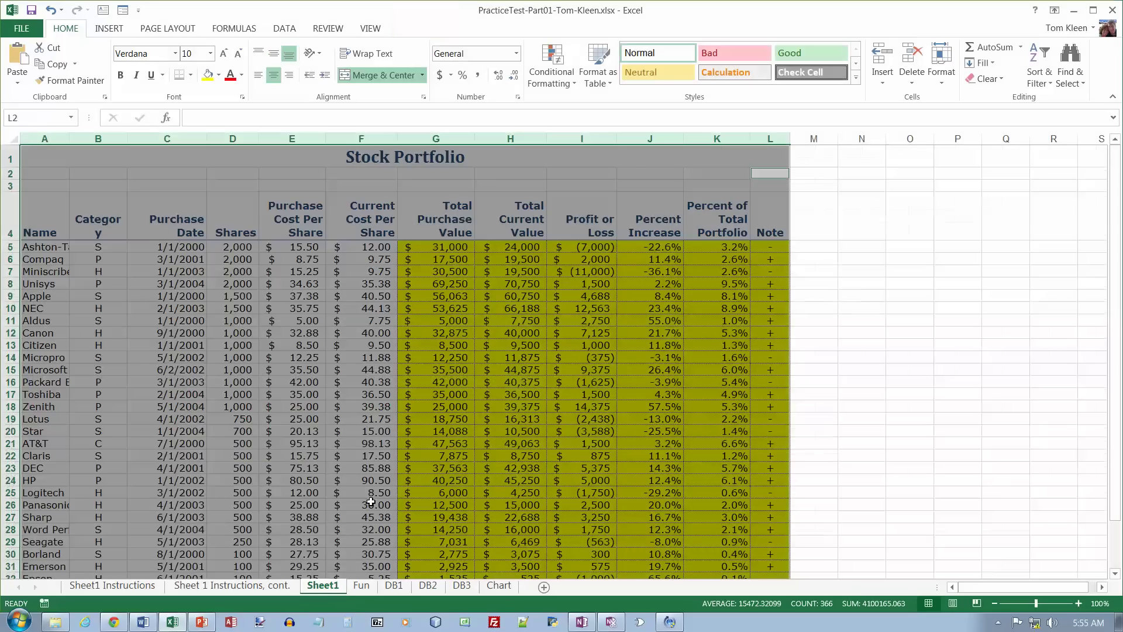
AutoFit the column widths, widen column B so the Category heading fits on one line, and recolour the column-width instruction black.
left_click(101, 221)
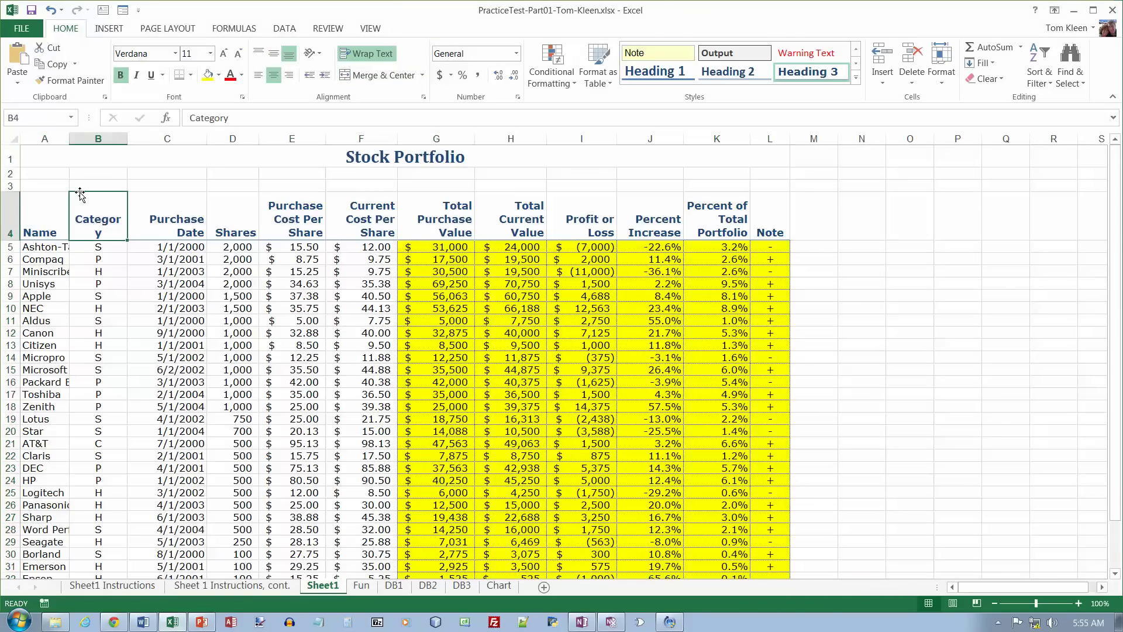
left_click_drag(46, 139, 111, 137)
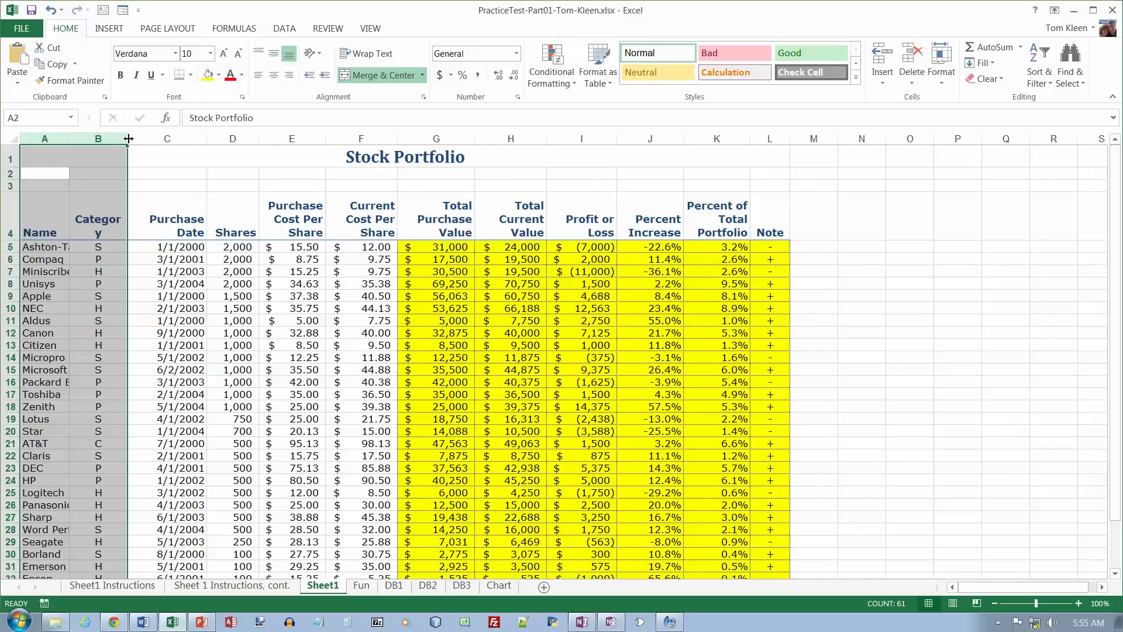
double_click(128, 139)
left_click(135, 160)
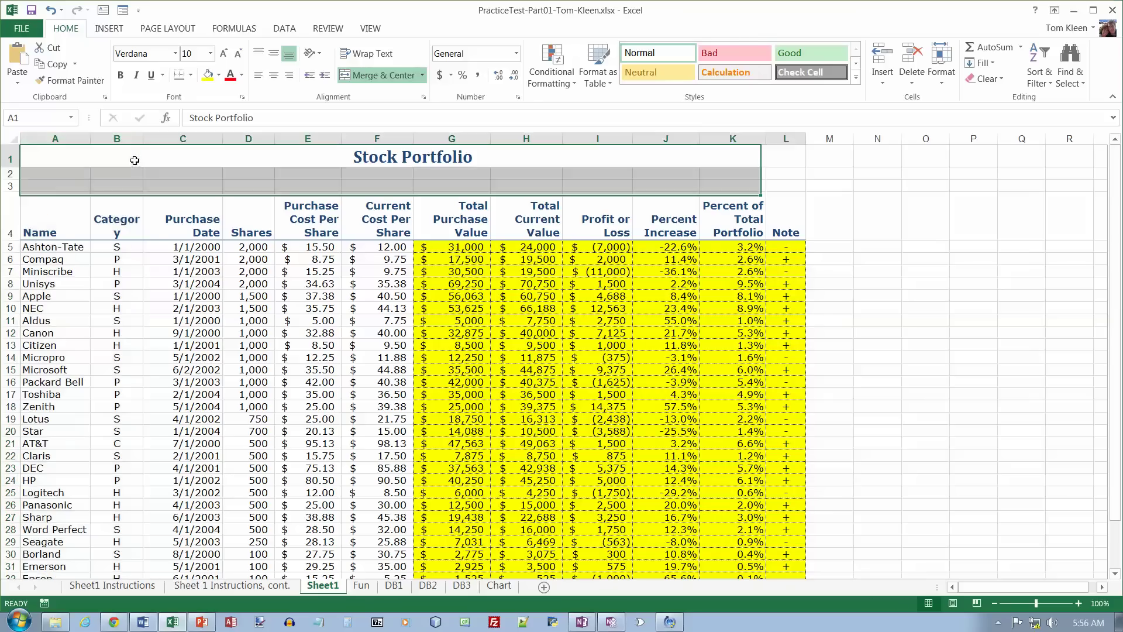
left_click(134, 160)
left_click_drag(143, 140, 150, 139)
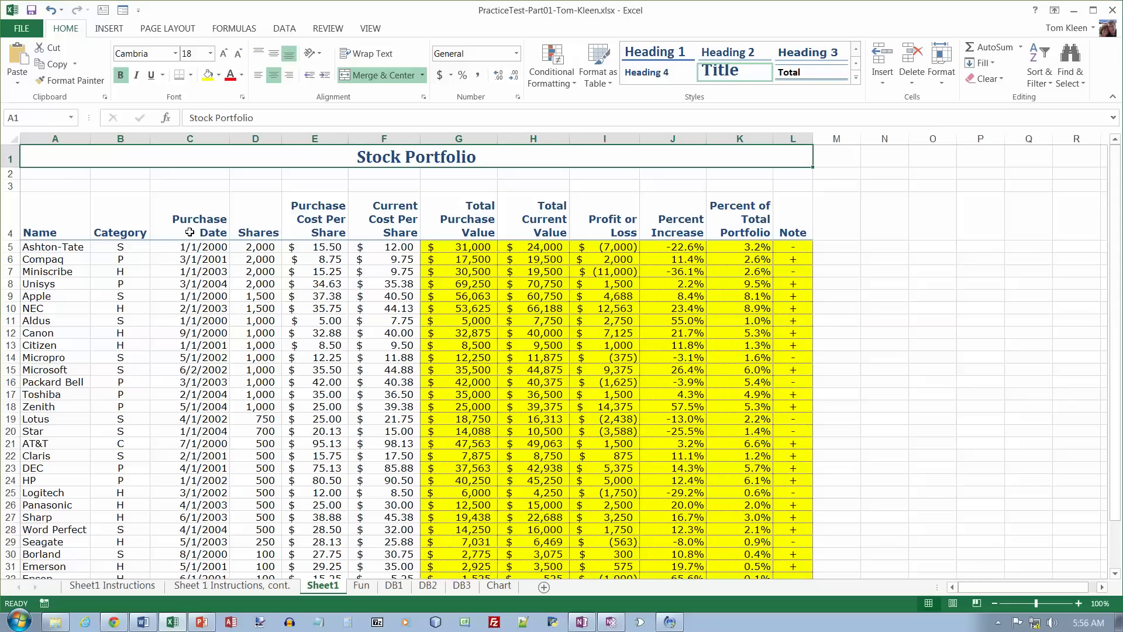
left_click(233, 586)
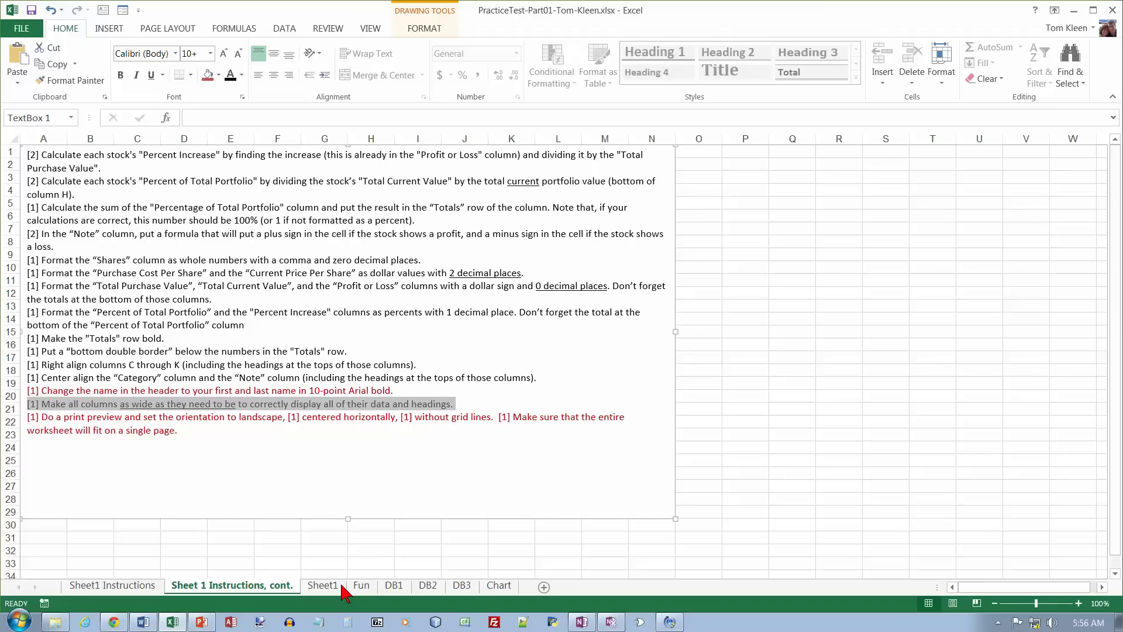
left_click(323, 586)
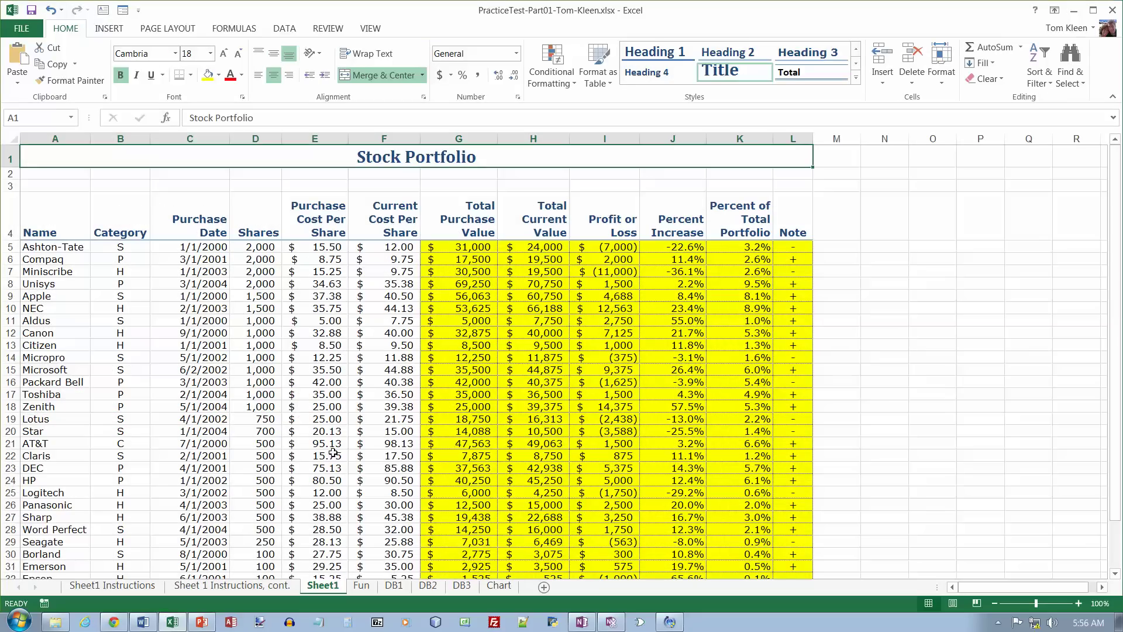
Set the Stock Portfolio sheet to print in Landscape Orientation with Fit All Columns on One Page scaling.
left_click(22, 28)
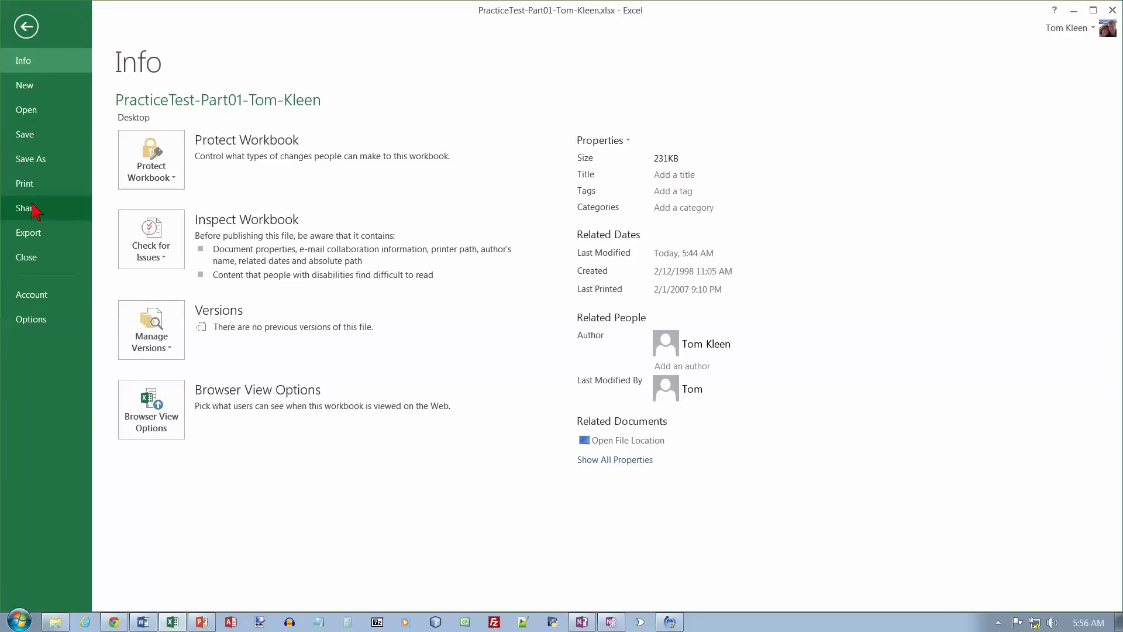
left_click(24, 183)
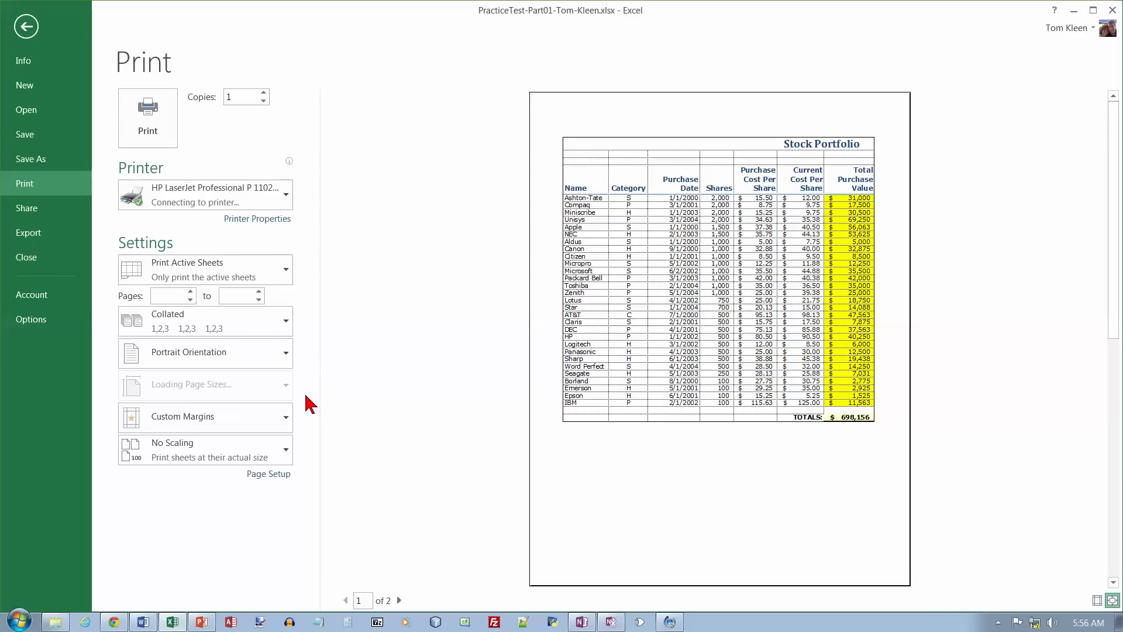
left_click(286, 353)
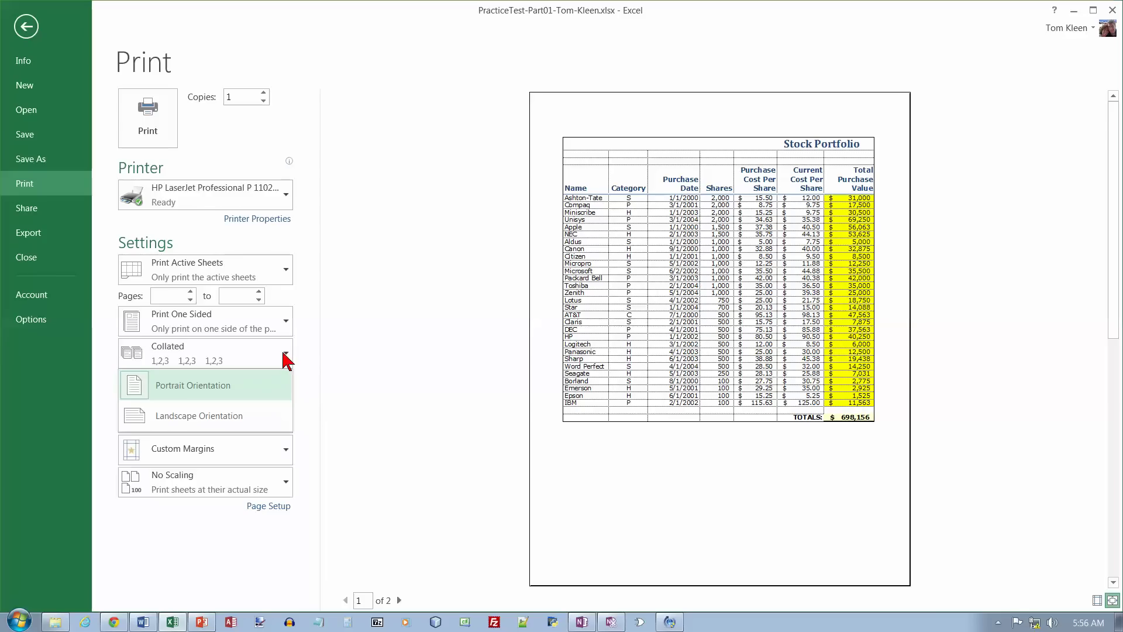
left_click(237, 416)
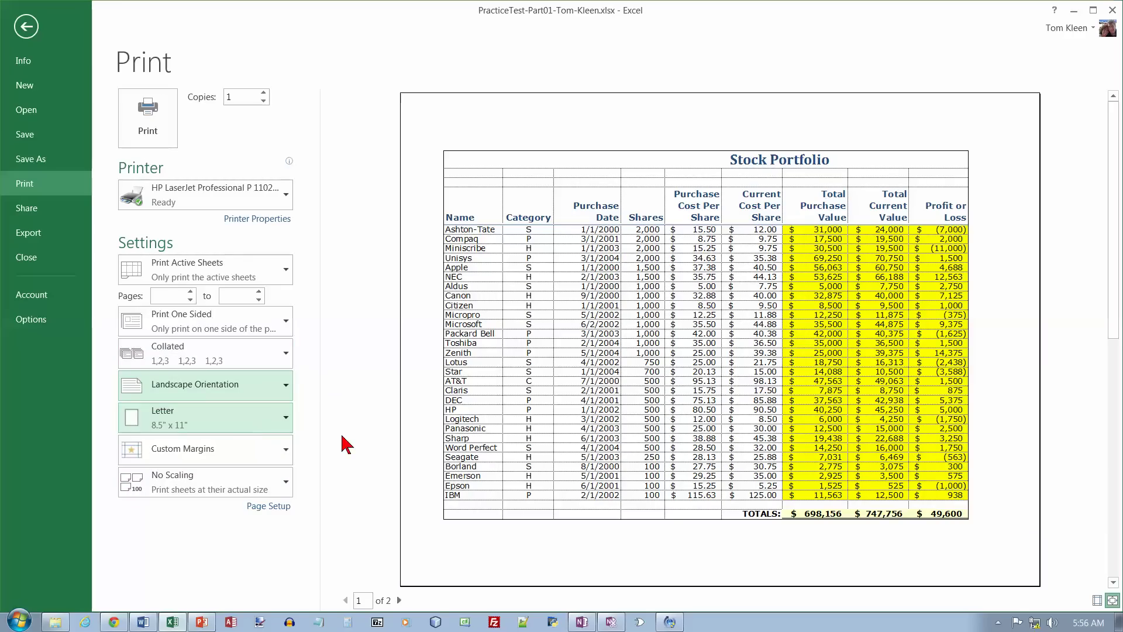
left_click(286, 482)
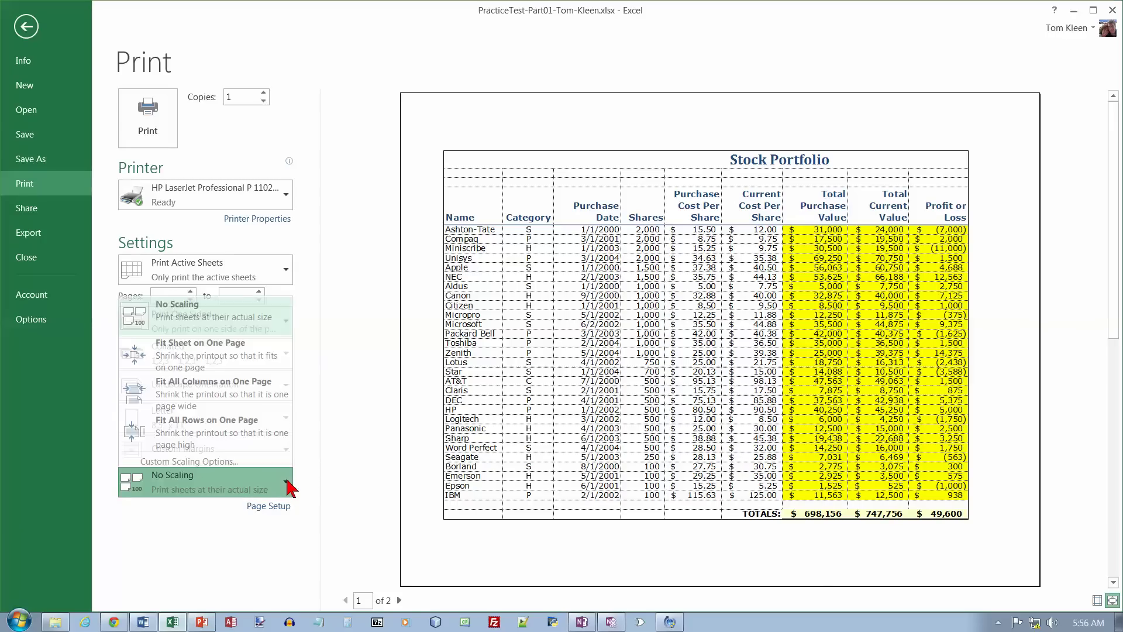
left_click(224, 389)
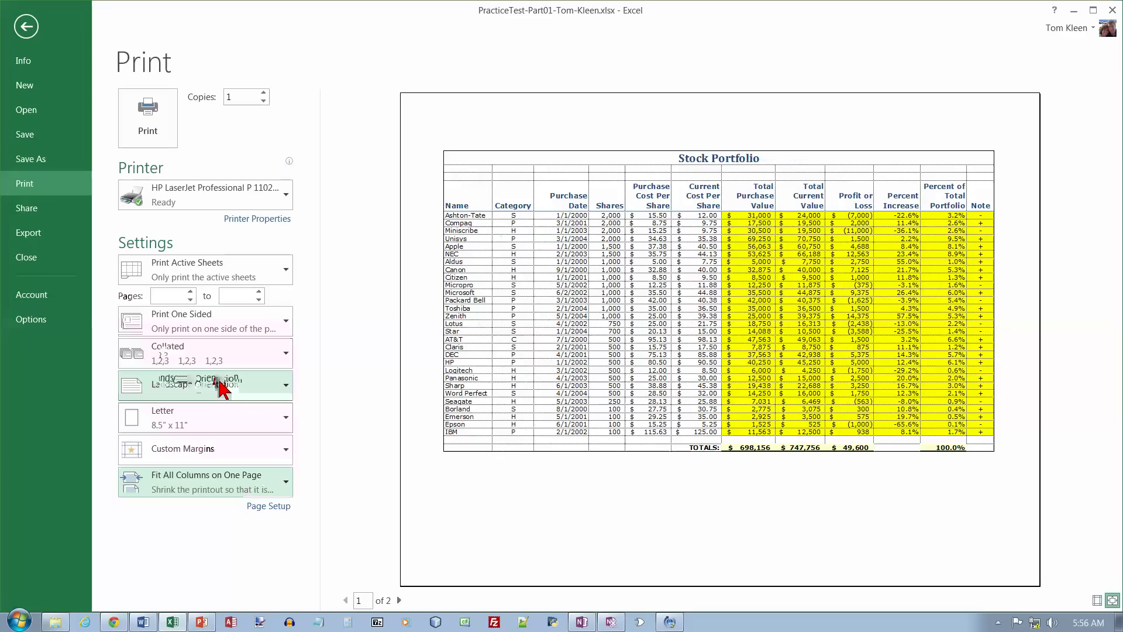
Turn off gridline printing in the page setup for the Stock Portfolio sheet.
left_click(267, 506)
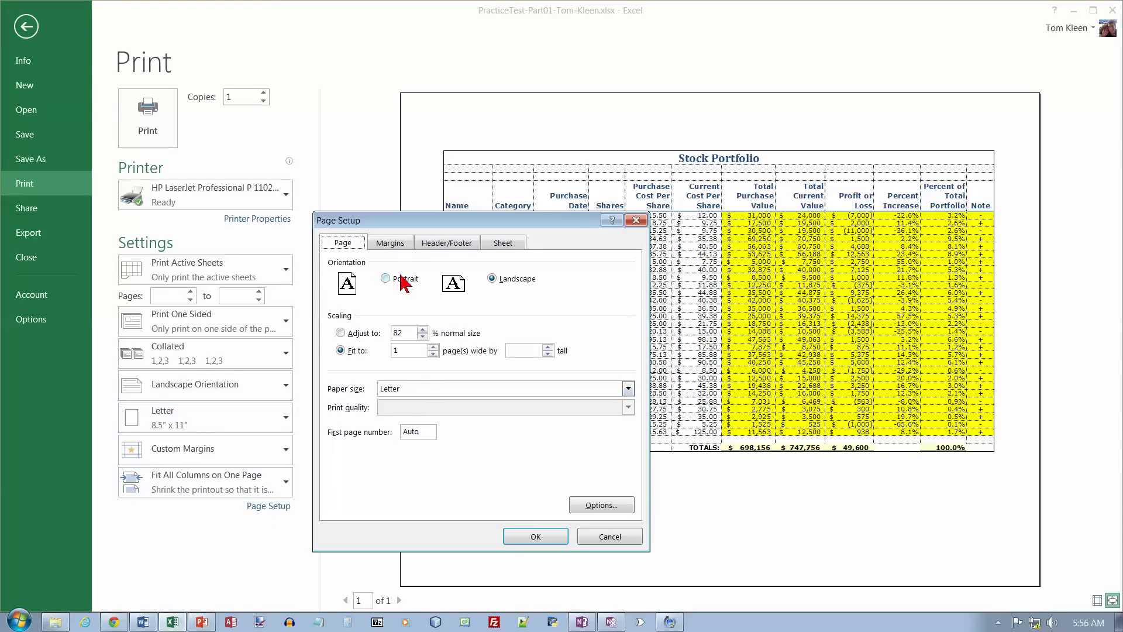
left_click(502, 244)
left_click(341, 350)
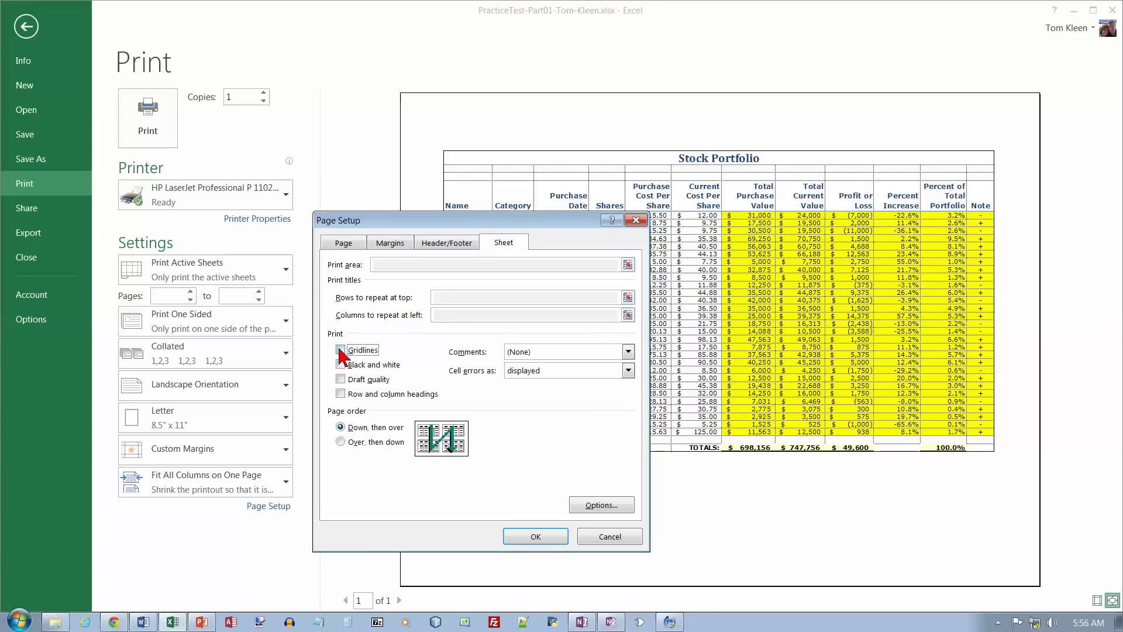
Add a custom footer with the student's full name in its right section and apply the page setup.
left_click(442, 244)
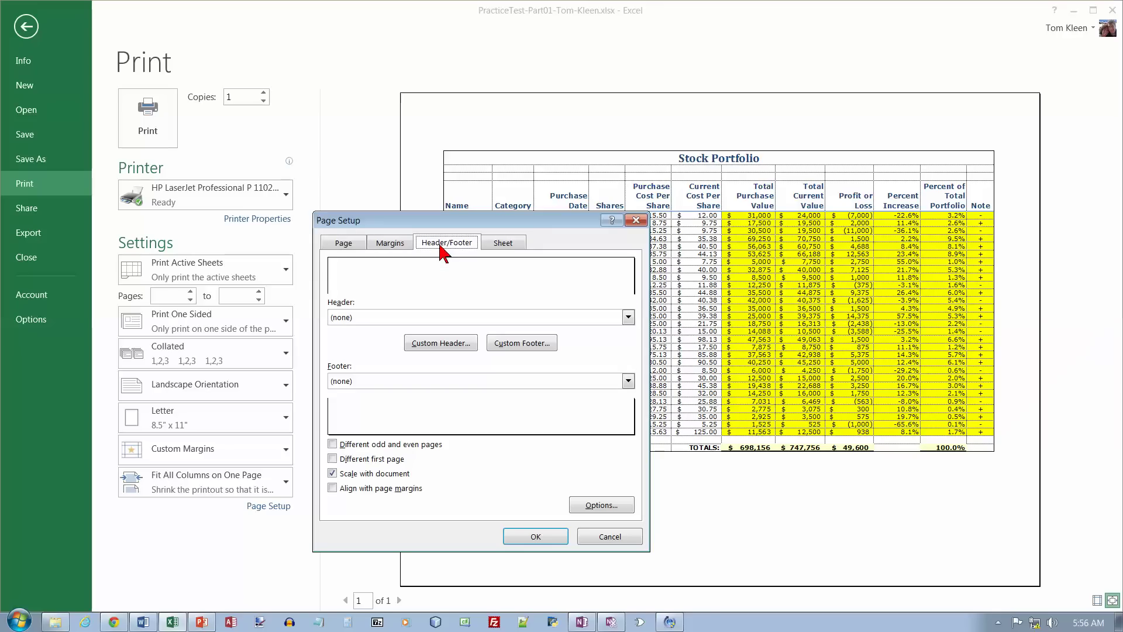
left_click(524, 346)
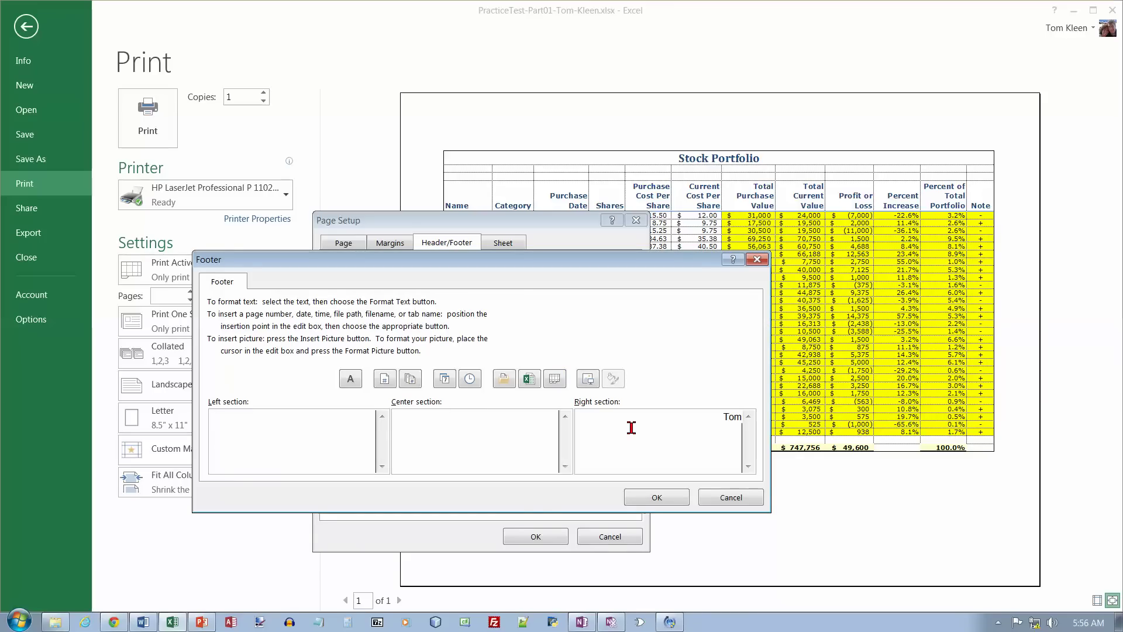
left_click(657, 497)
left_click(536, 537)
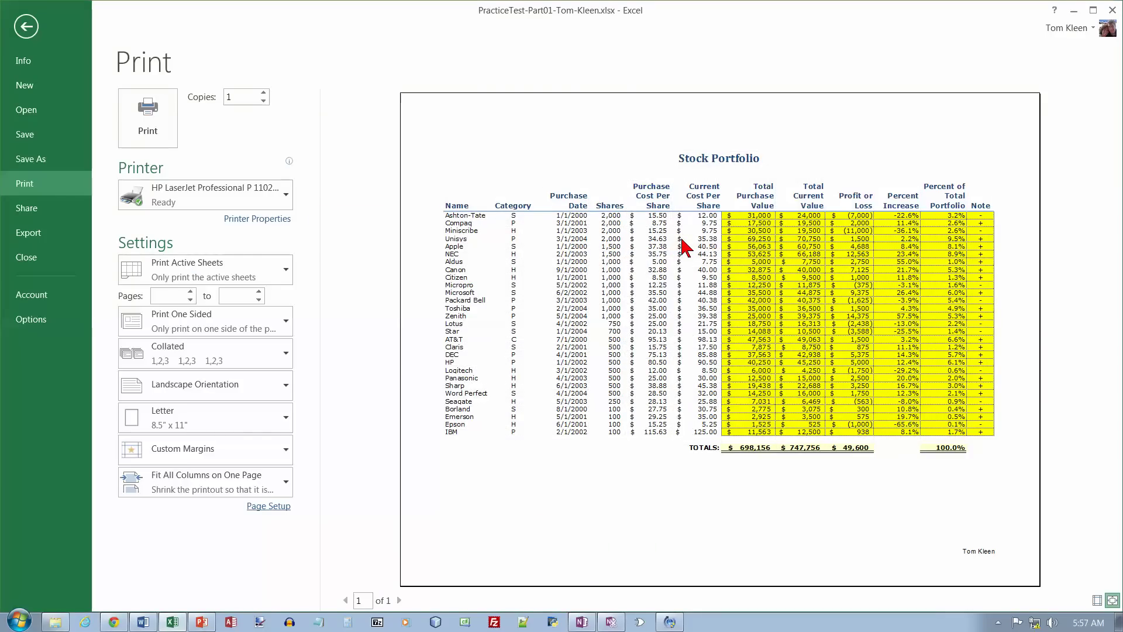
Reopen the page setup and create a custom header with the student's full name in its right section.
left_click(269, 507)
left_click(447, 243)
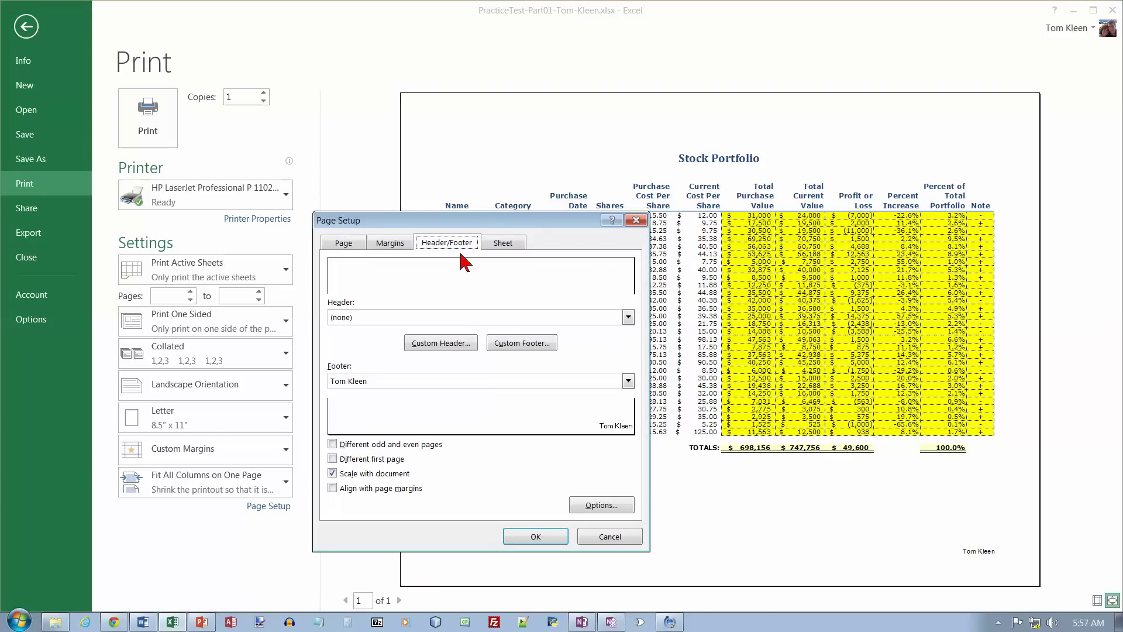
left_click(461, 346)
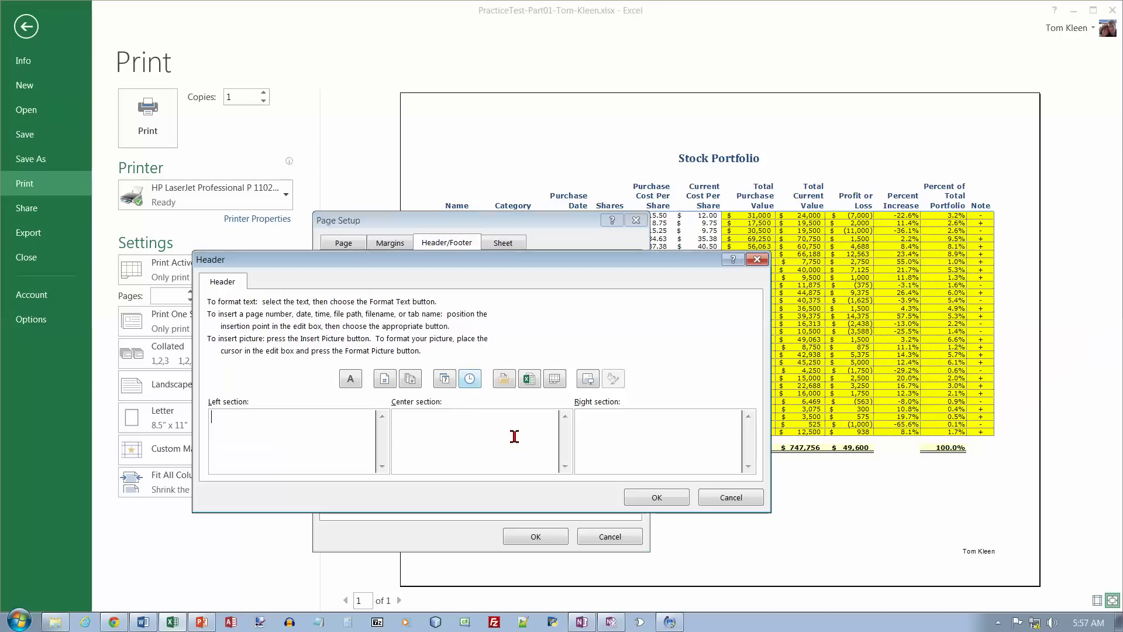
left_click(643, 425)
type("Tom Kleen")
left_click(656, 497)
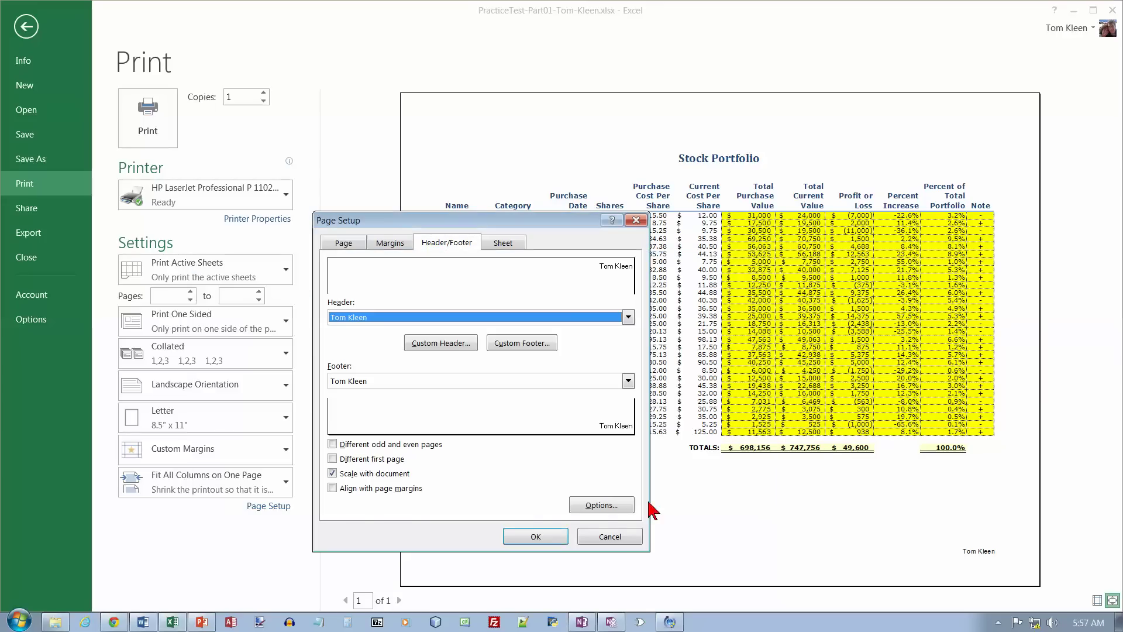
Delete the name from the right section of the custom footer.
left_click(521, 344)
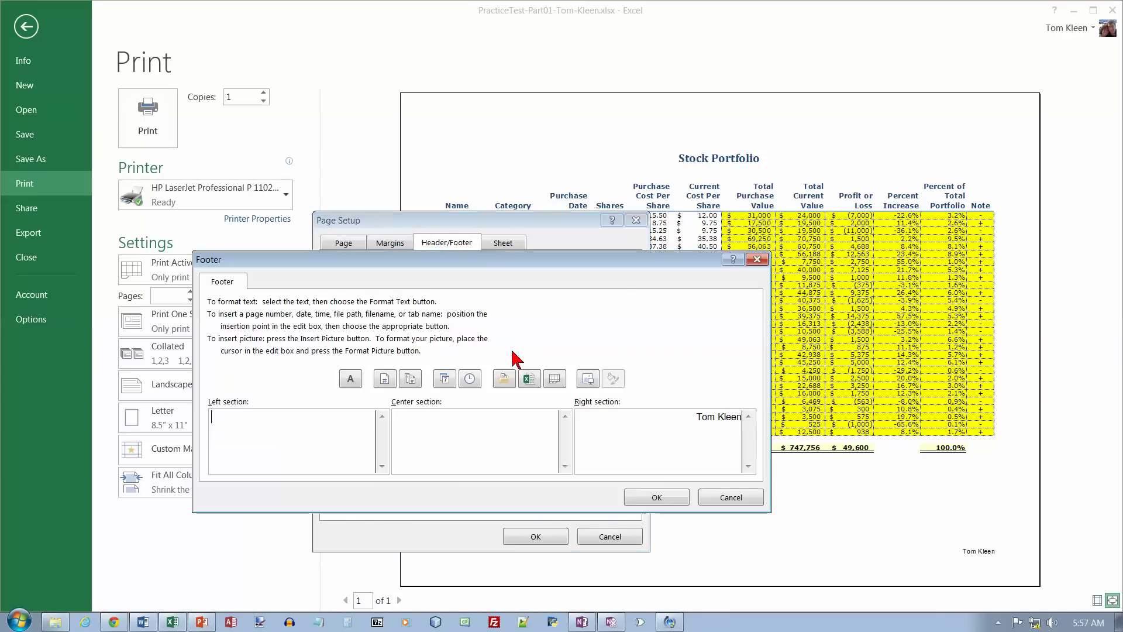
left_click_drag(742, 417, 693, 419)
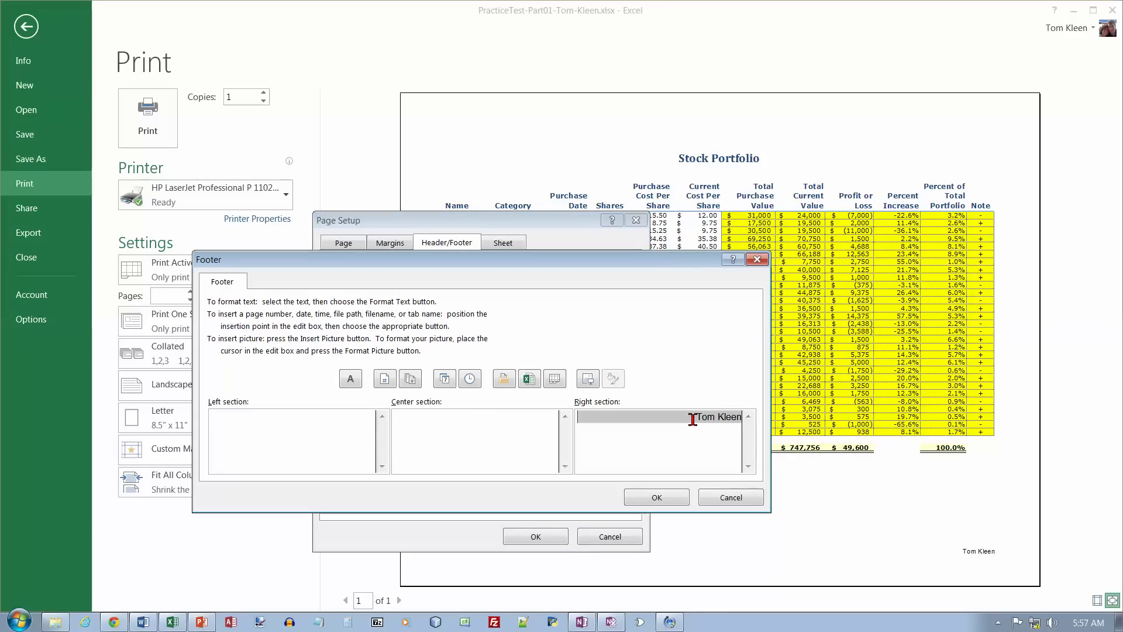
key("Delete")
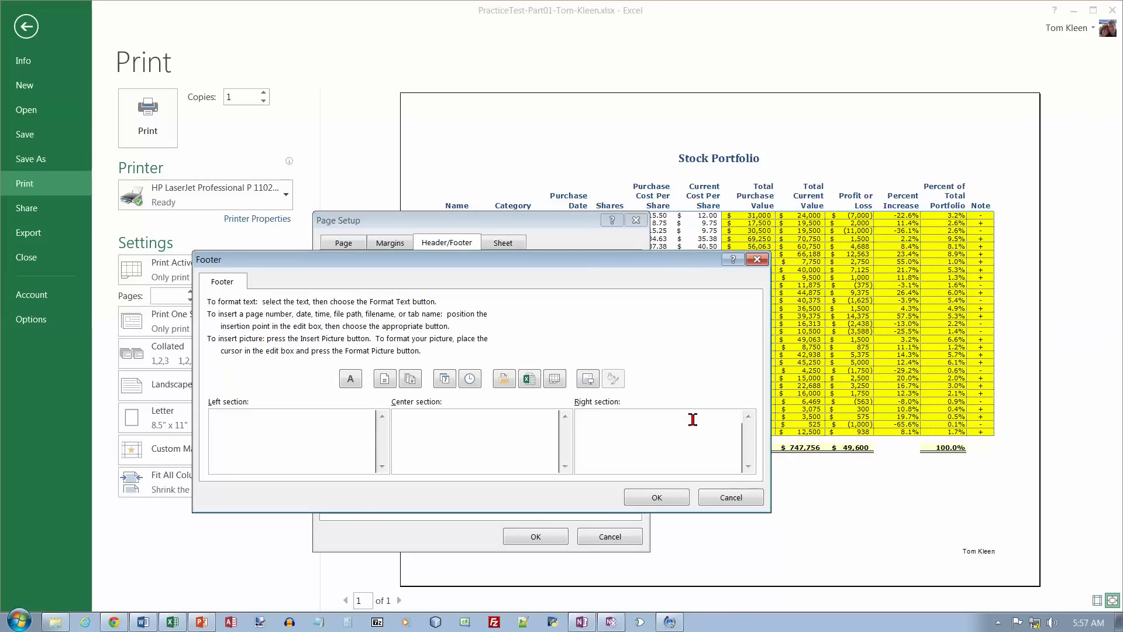